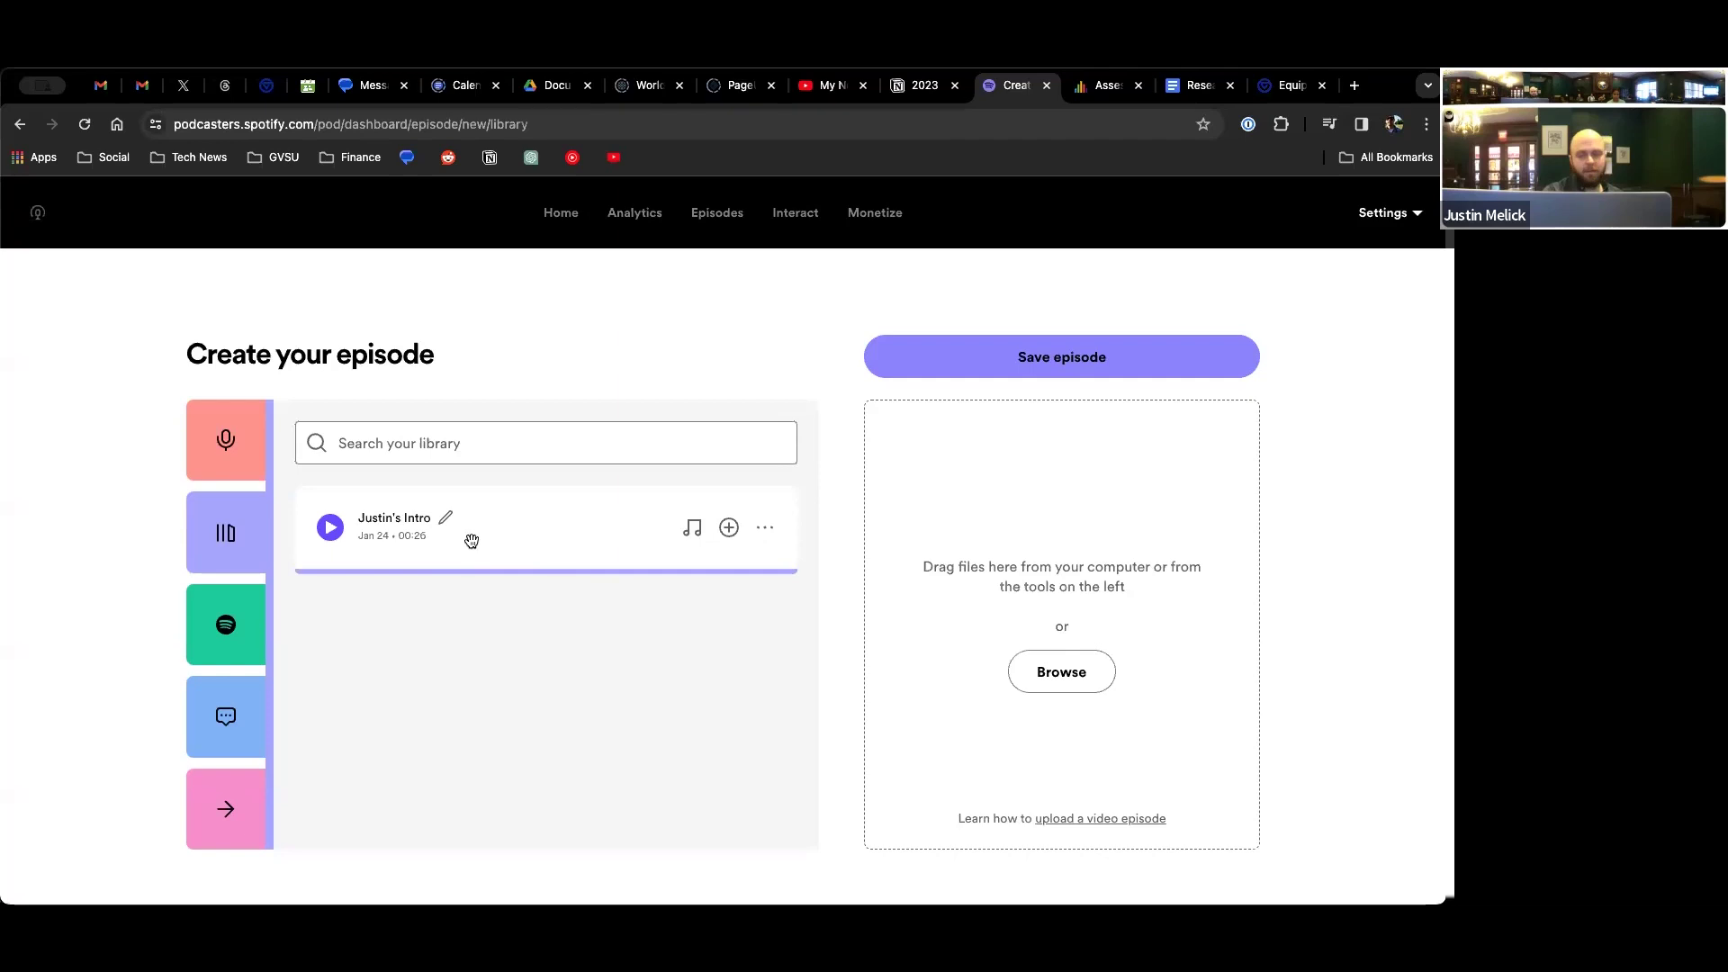
- Add 'Justin's Intro' to the episode timeline (26s total) and open it in the Edit audio waveform editor
{"action": "left_click_drag", "start_coordinate": [506, 538], "coordinate": [998, 474]}
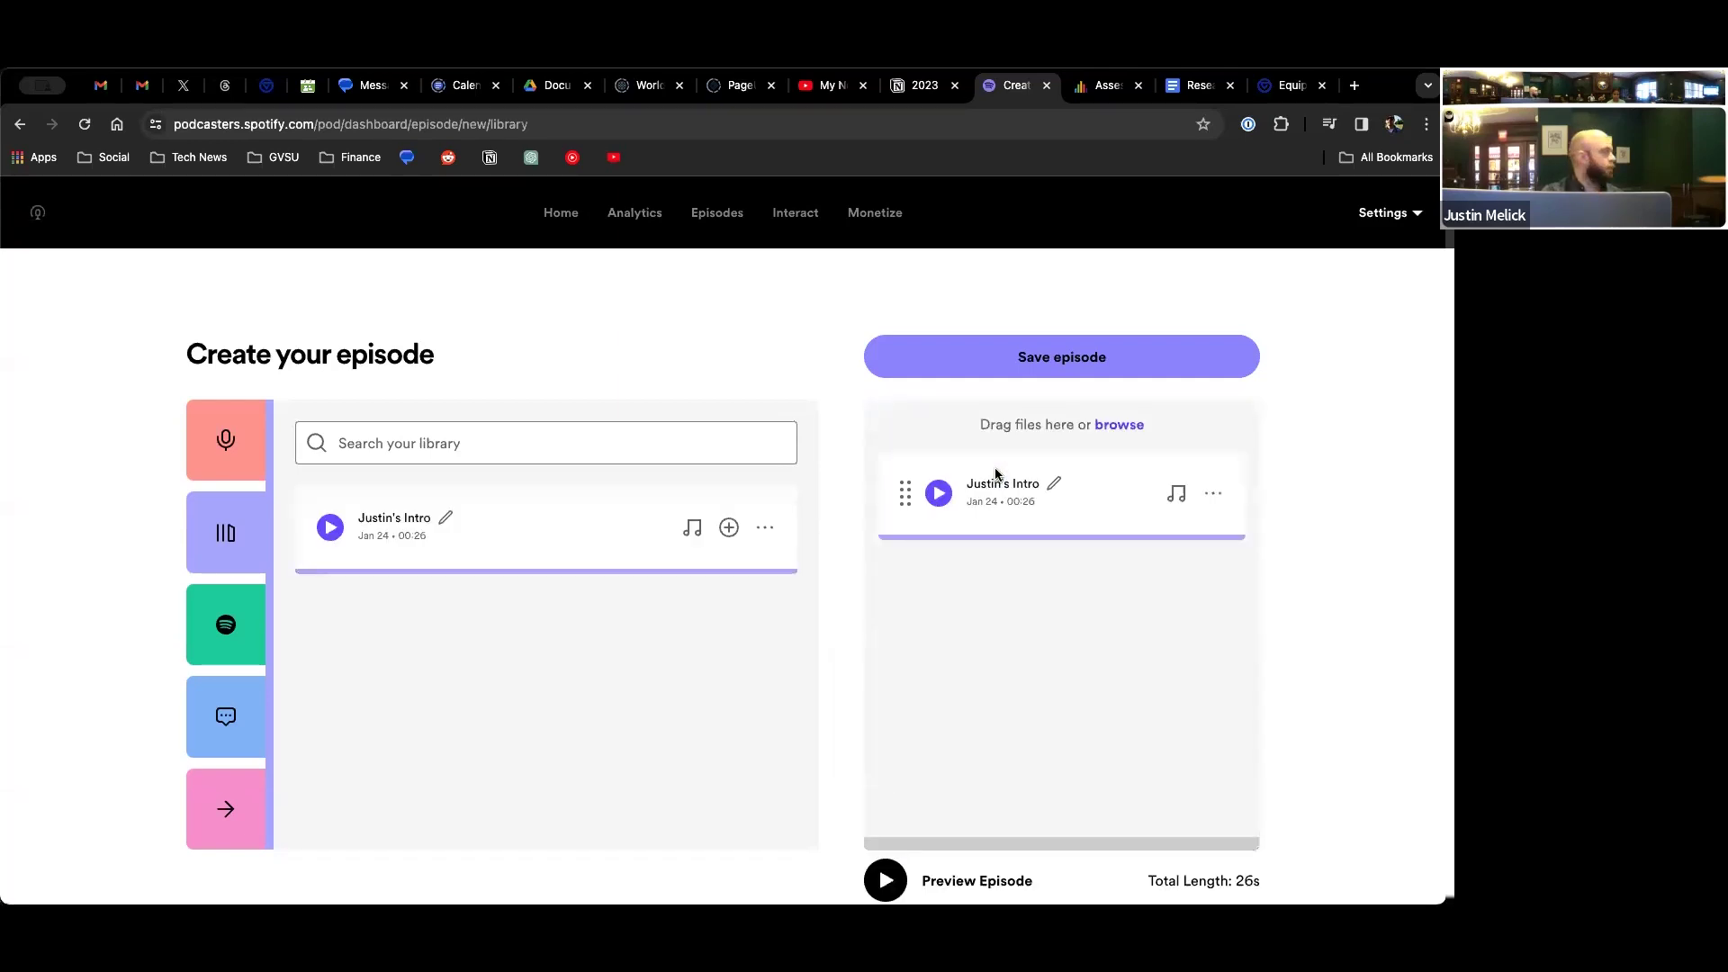
{"action": "left_click", "coordinate": [1216, 497]}
{"action": "left_click", "coordinate": [1238, 497]}
{"action": "left_click", "coordinate": [1211, 501]}
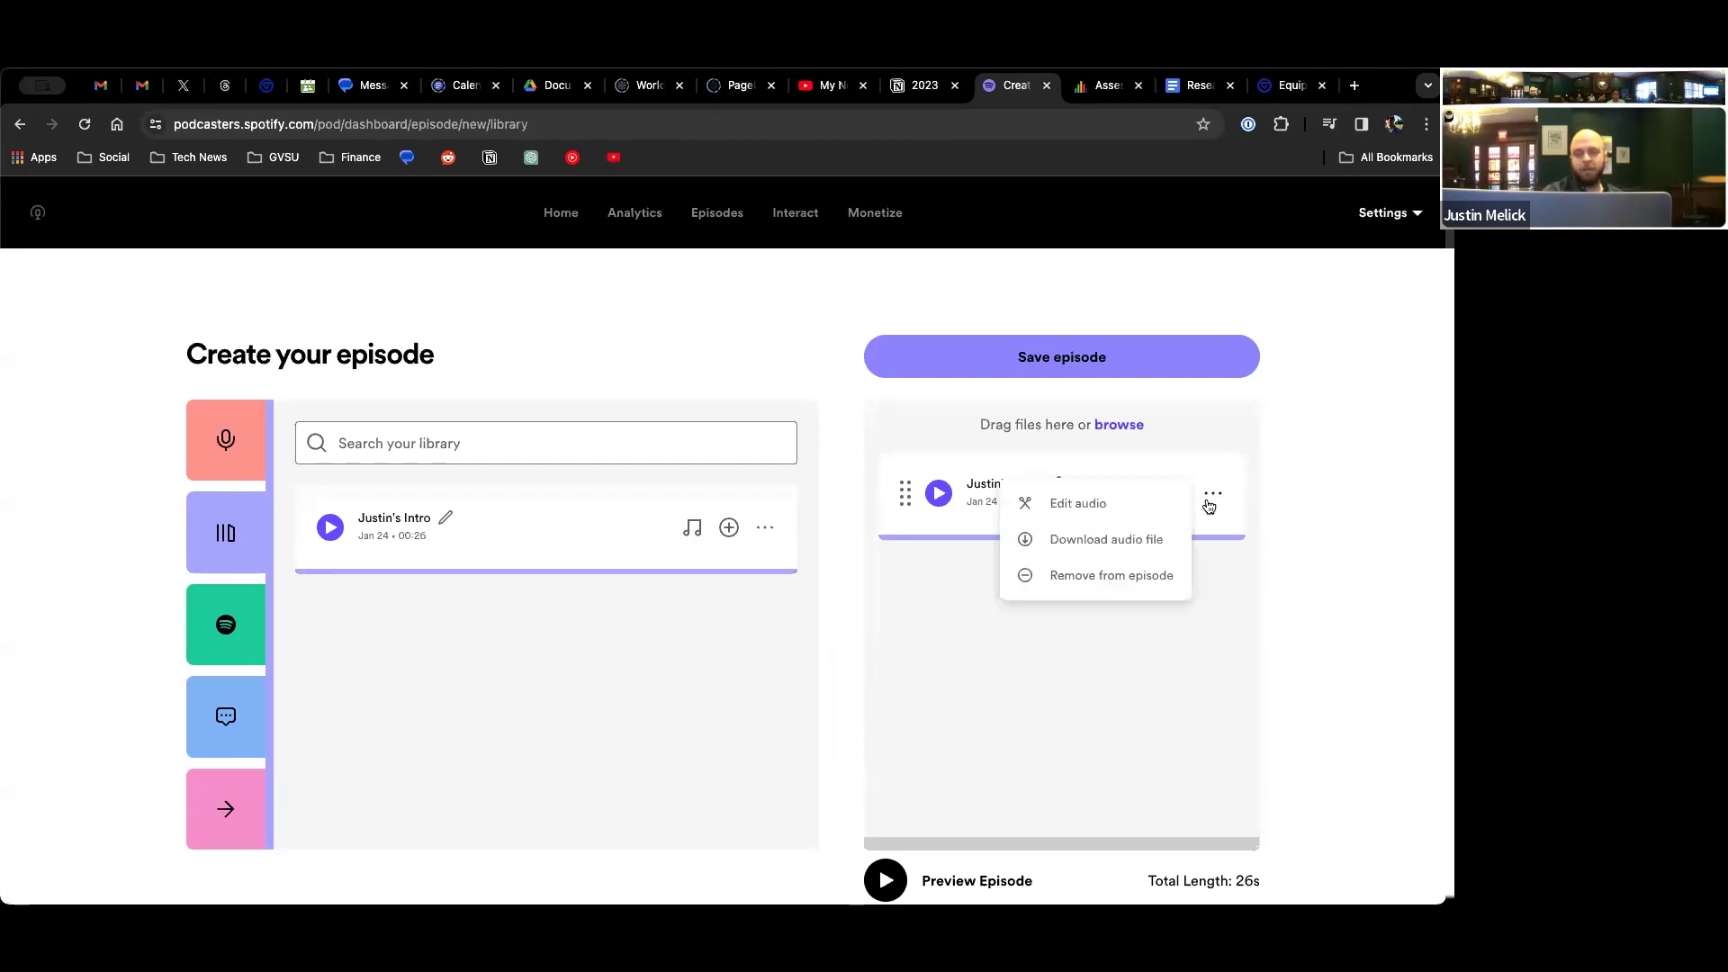
{"action": "left_click", "coordinate": [1133, 515]}
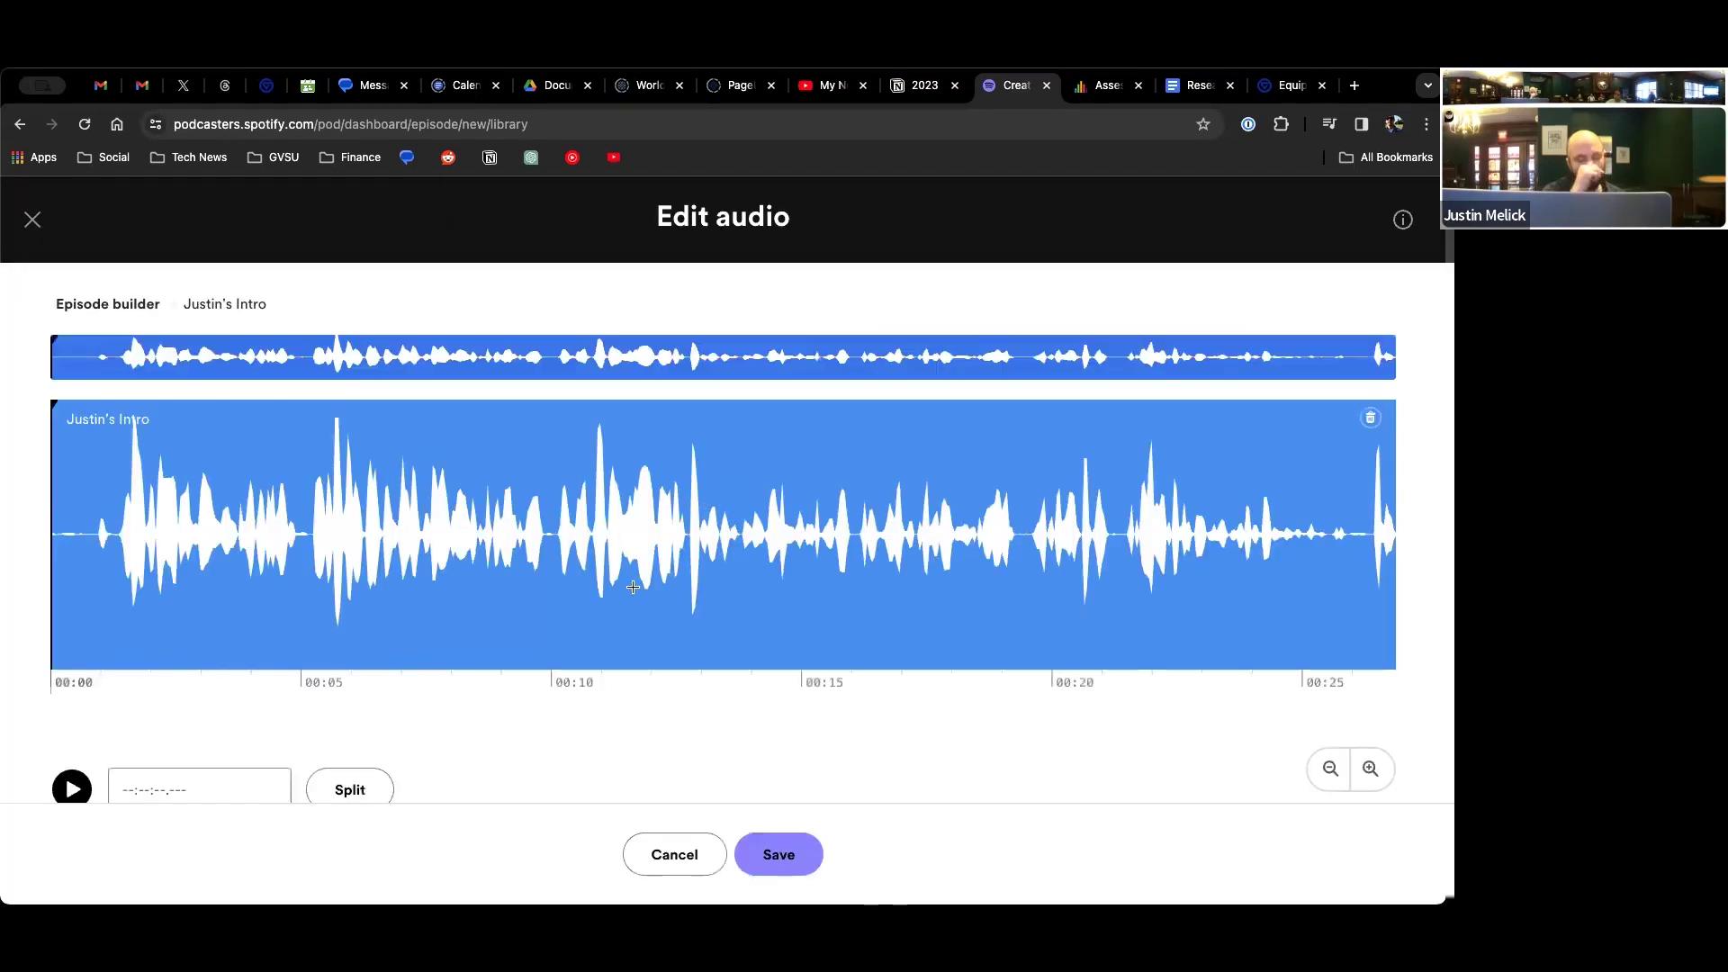
- Split the intro at 0.77 s and 5.14 s and delete the opening section
{"action": "left_click", "coordinate": [93, 464]}
{"action": "scroll", "coordinate": [279, 612], "scroll_direction": "down", "scroll_amount": 2}
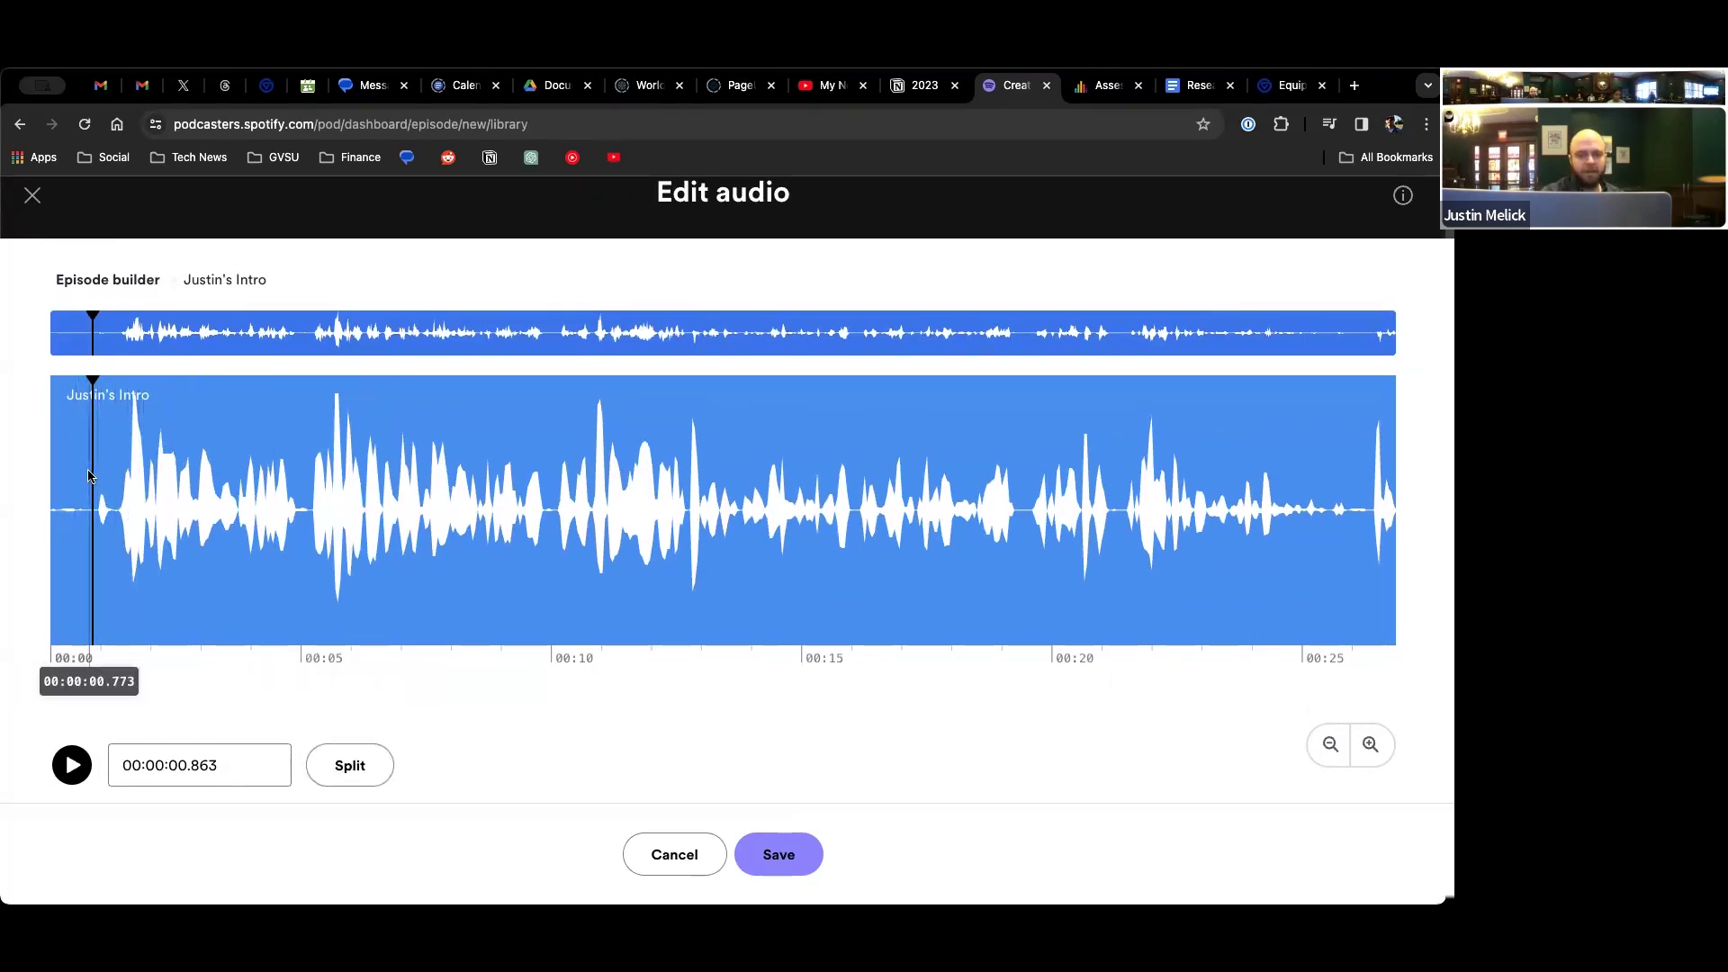
{"action": "left_click", "coordinate": [89, 381]}
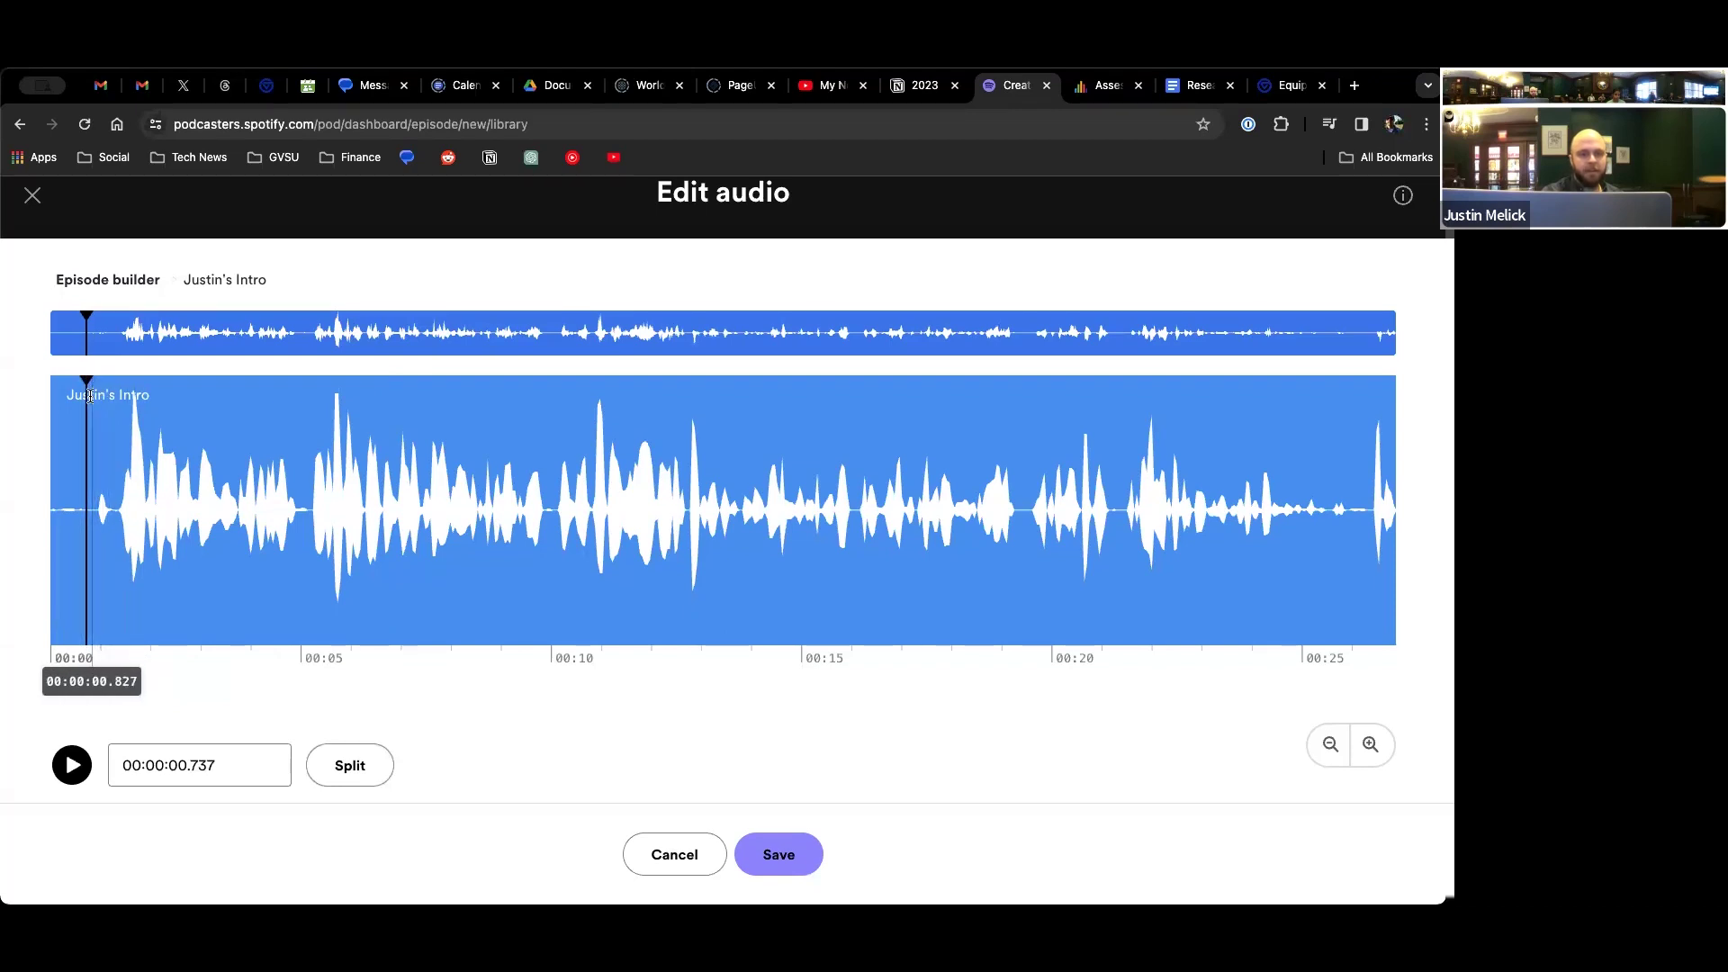
{"action": "left_click", "coordinate": [113, 504]}
{"action": "left_click", "coordinate": [89, 550]}
{"action": "left_click", "coordinate": [348, 765]}
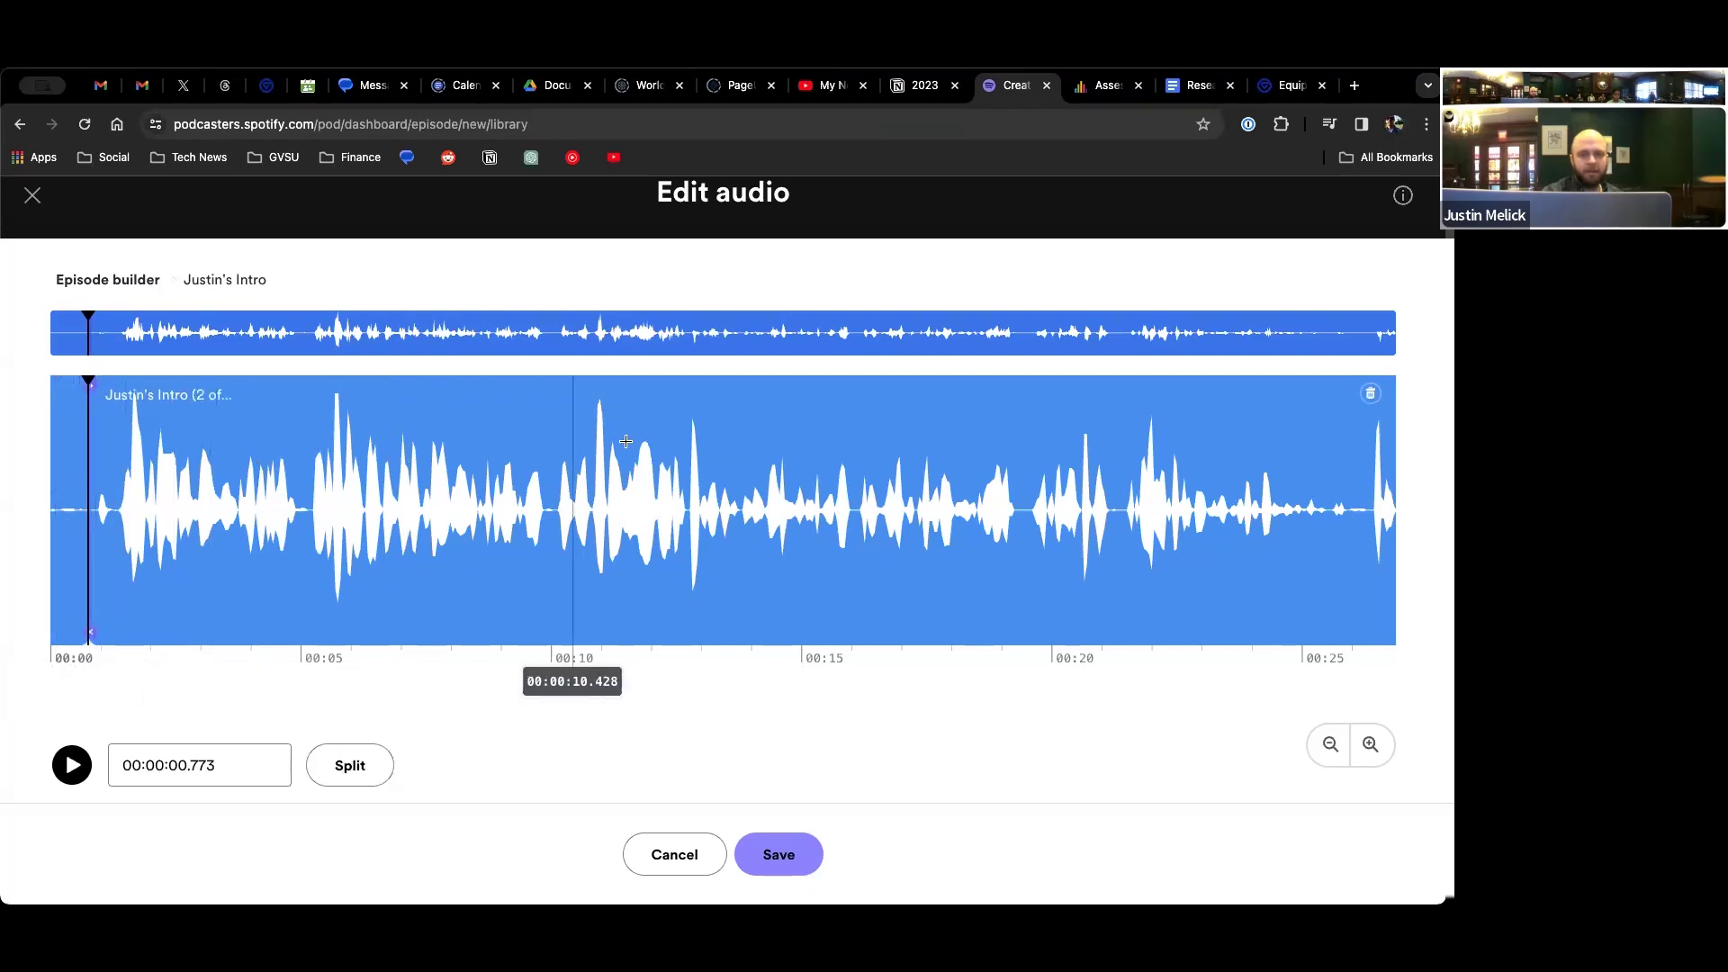
{"action": "left_click", "coordinate": [307, 483]}
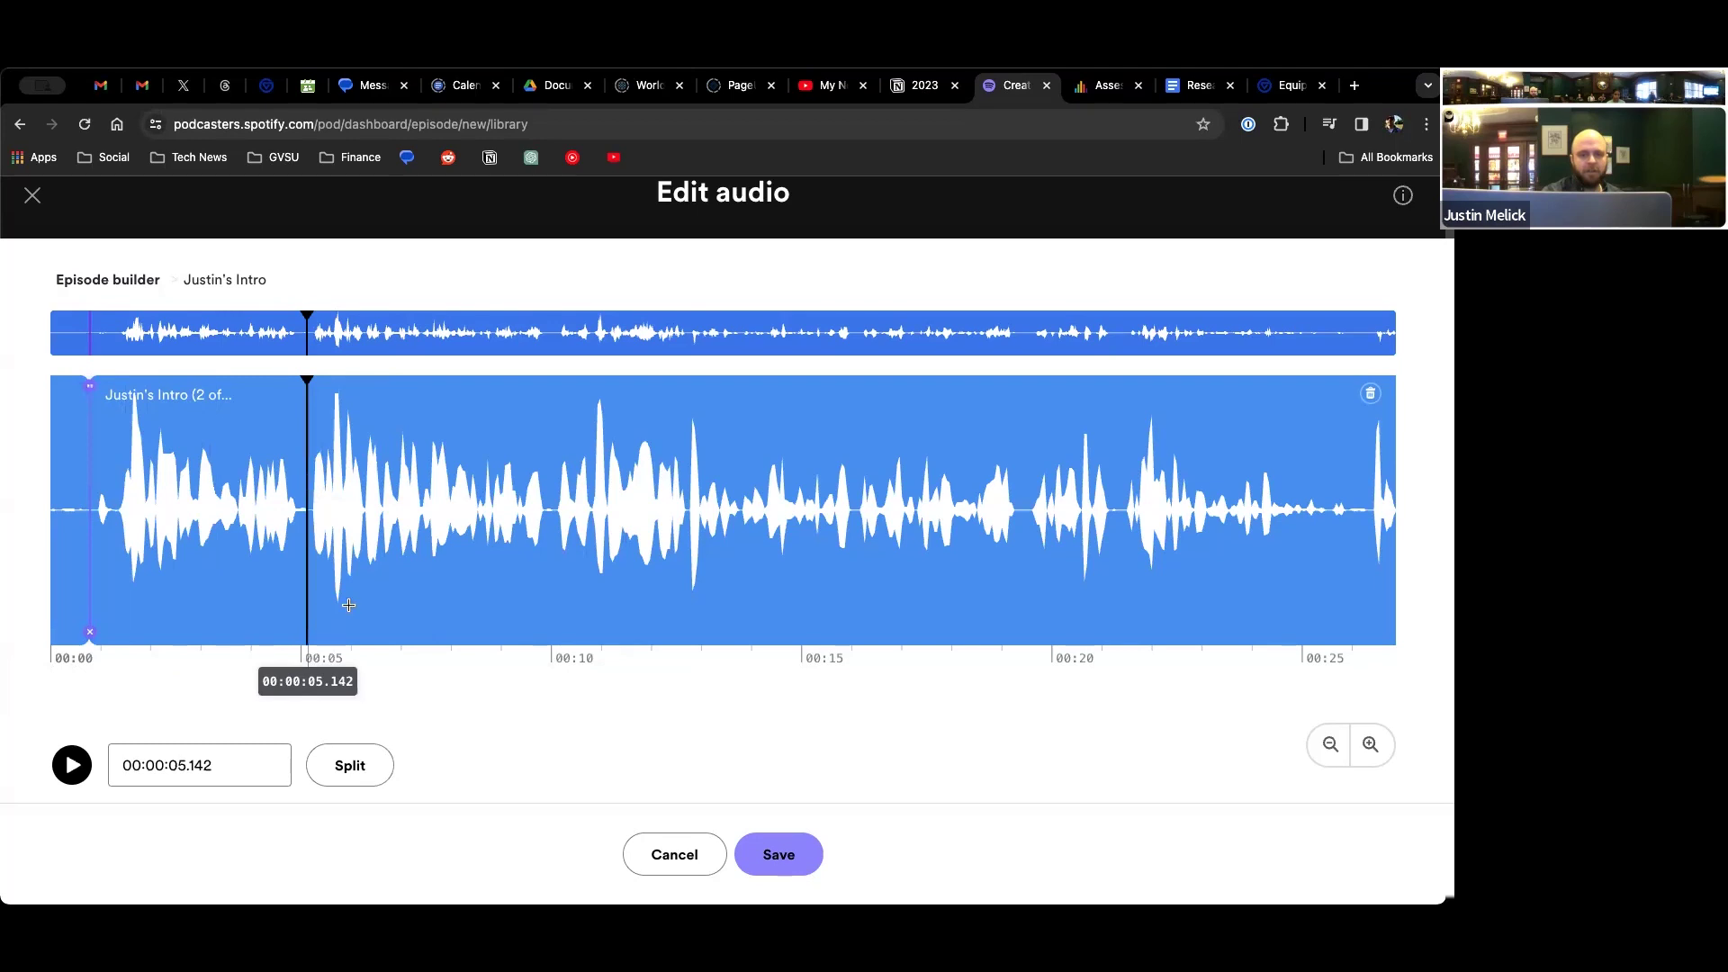
{"action": "left_click", "coordinate": [350, 765]}
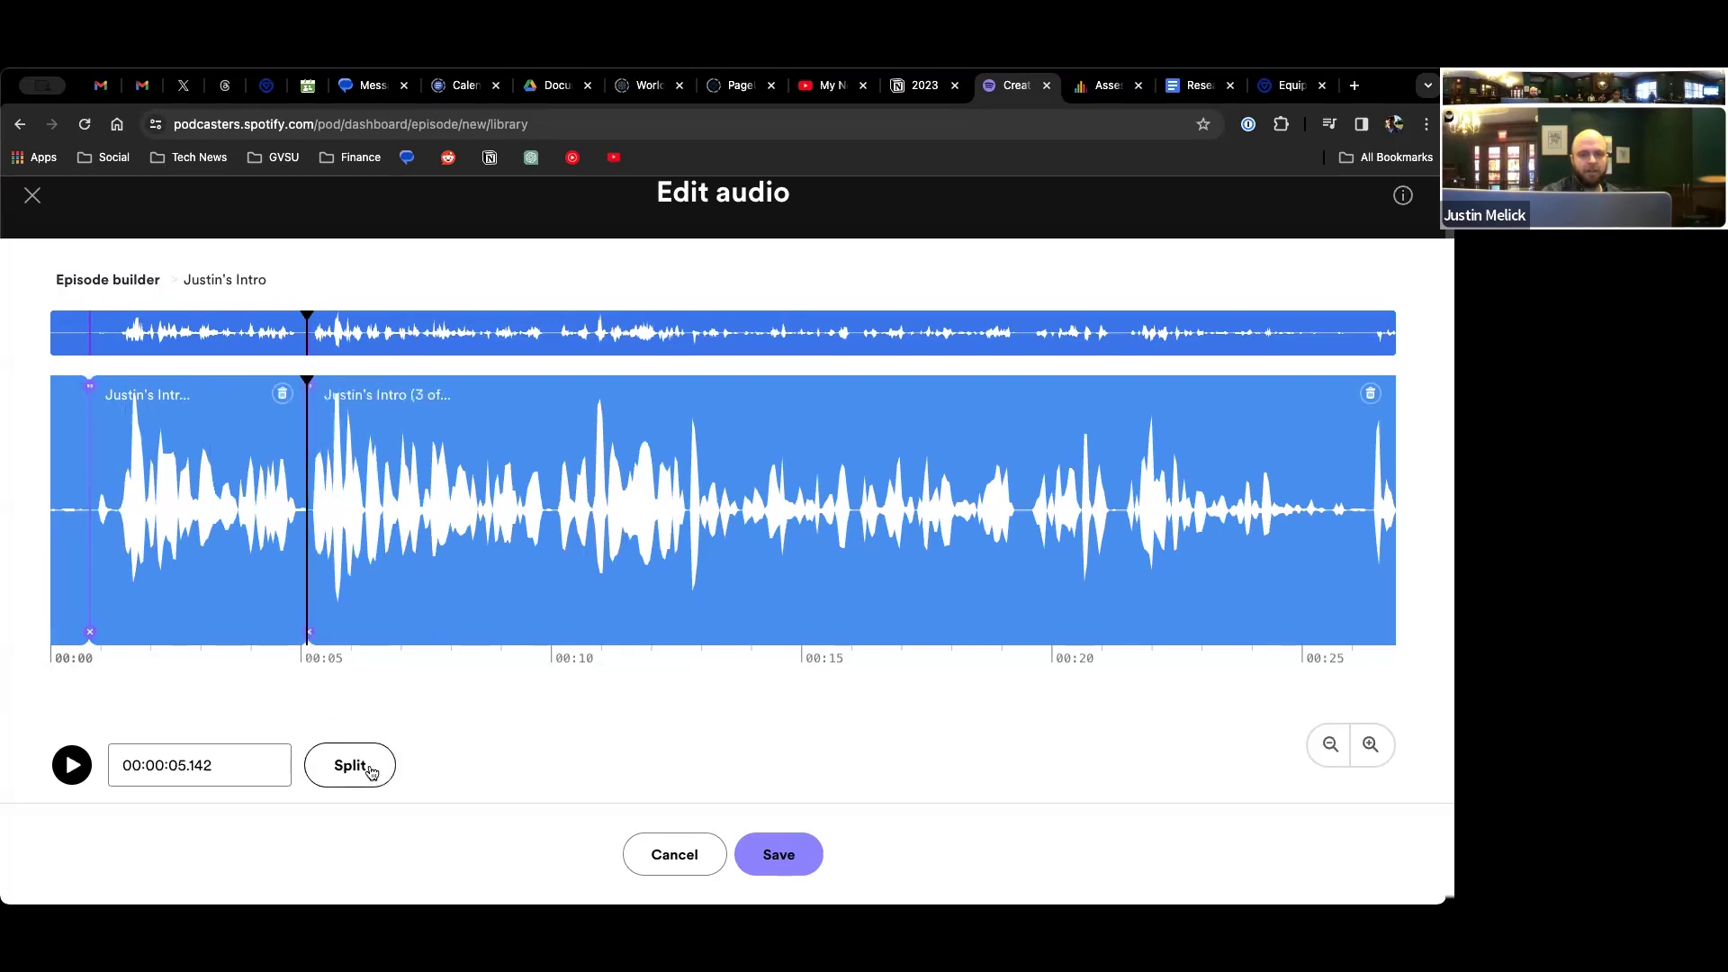
{"action": "left_click", "coordinate": [282, 393]}
{"action": "left_click_drag", "start_coordinate": [89, 391], "coordinate": [30, 392]}
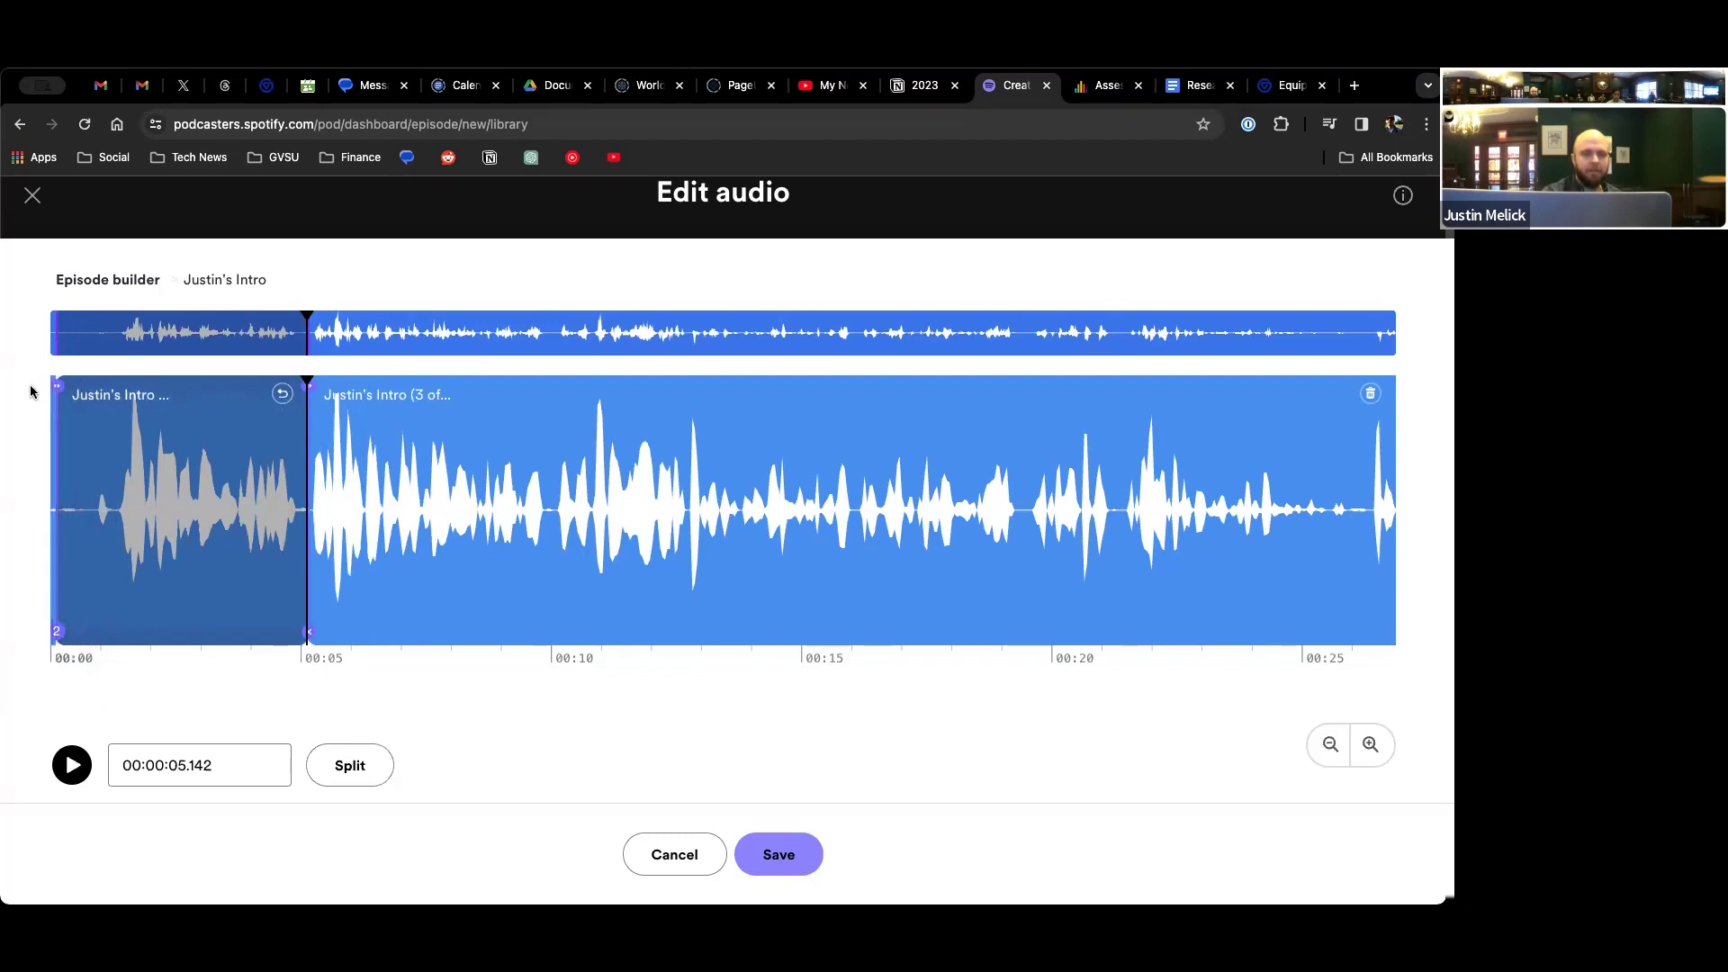
- Split the intro at 19.36 s and 26.16 s, remove that stretch, and save the edits
{"action": "left_click", "coordinate": [390, 540]}
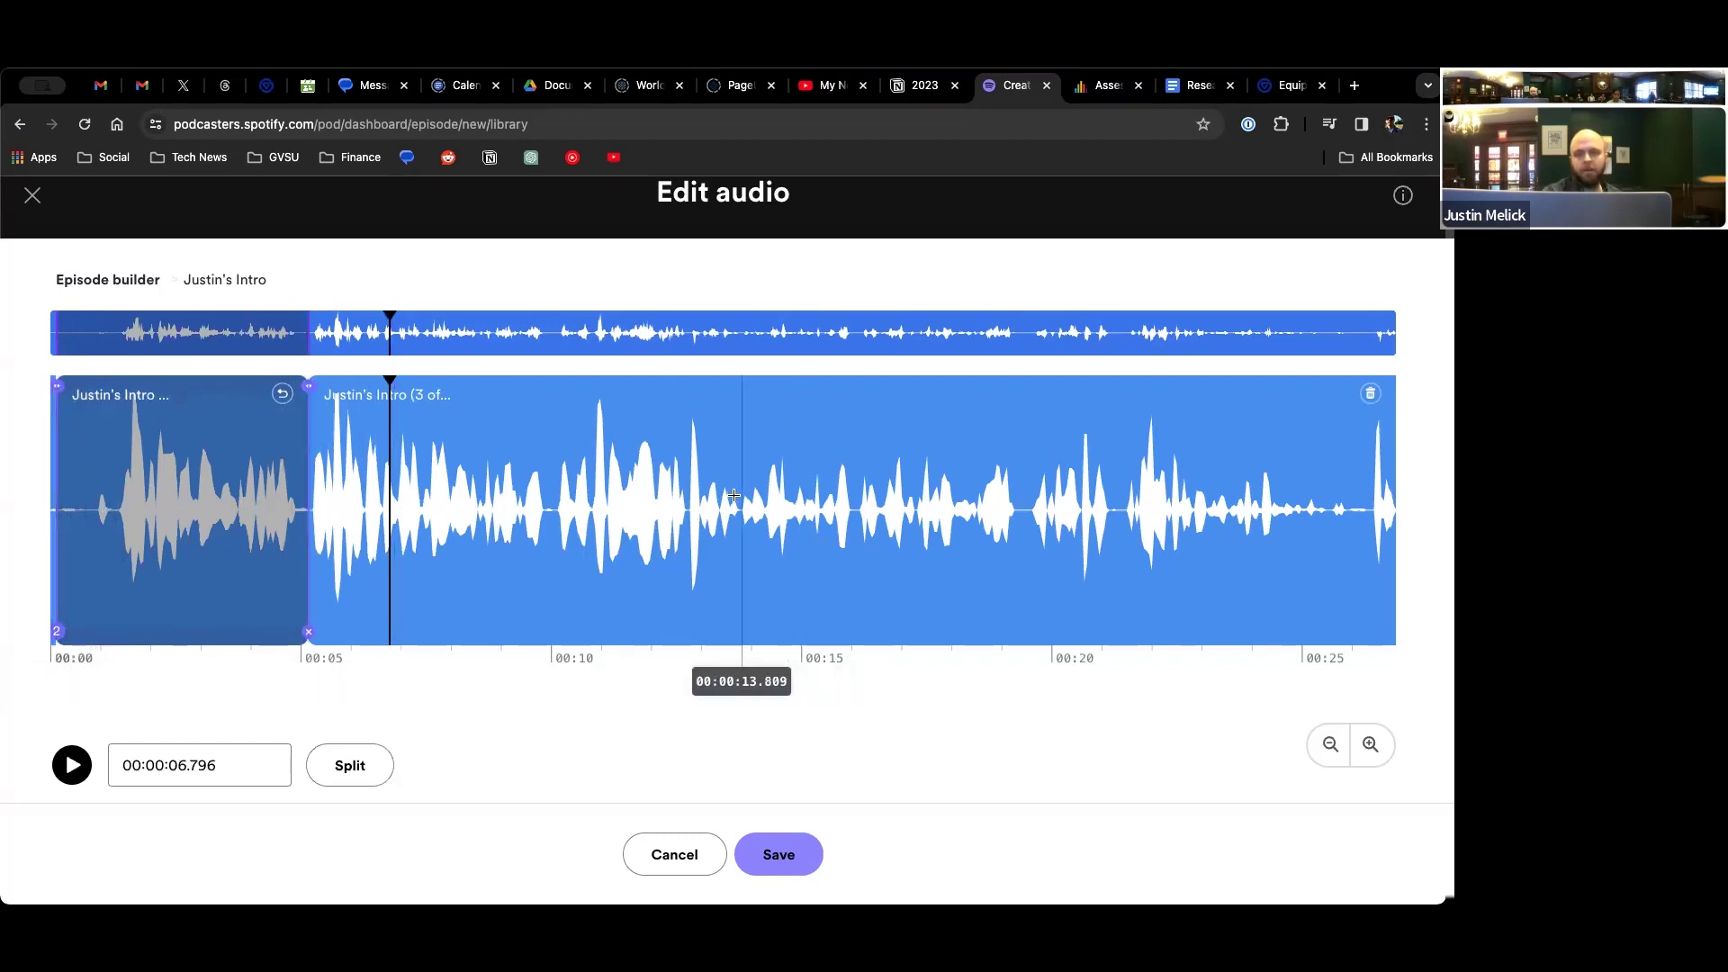
{"action": "left_click", "coordinate": [1020, 468]}
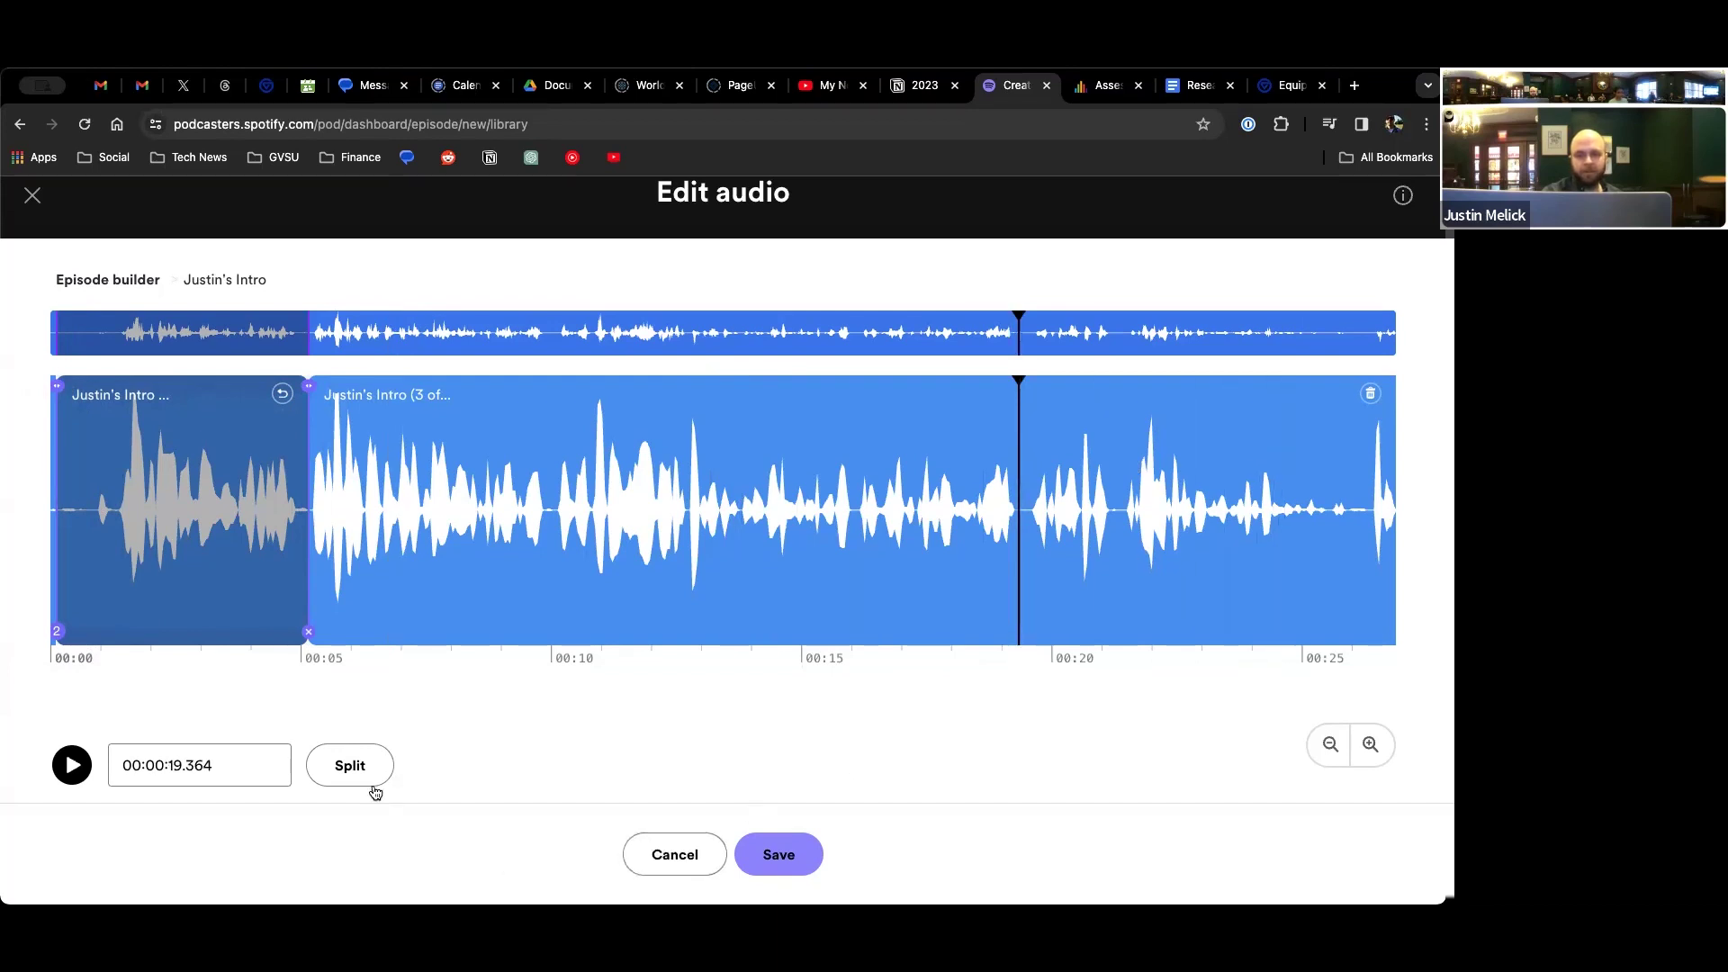
{"action": "left_click", "coordinate": [351, 766]}
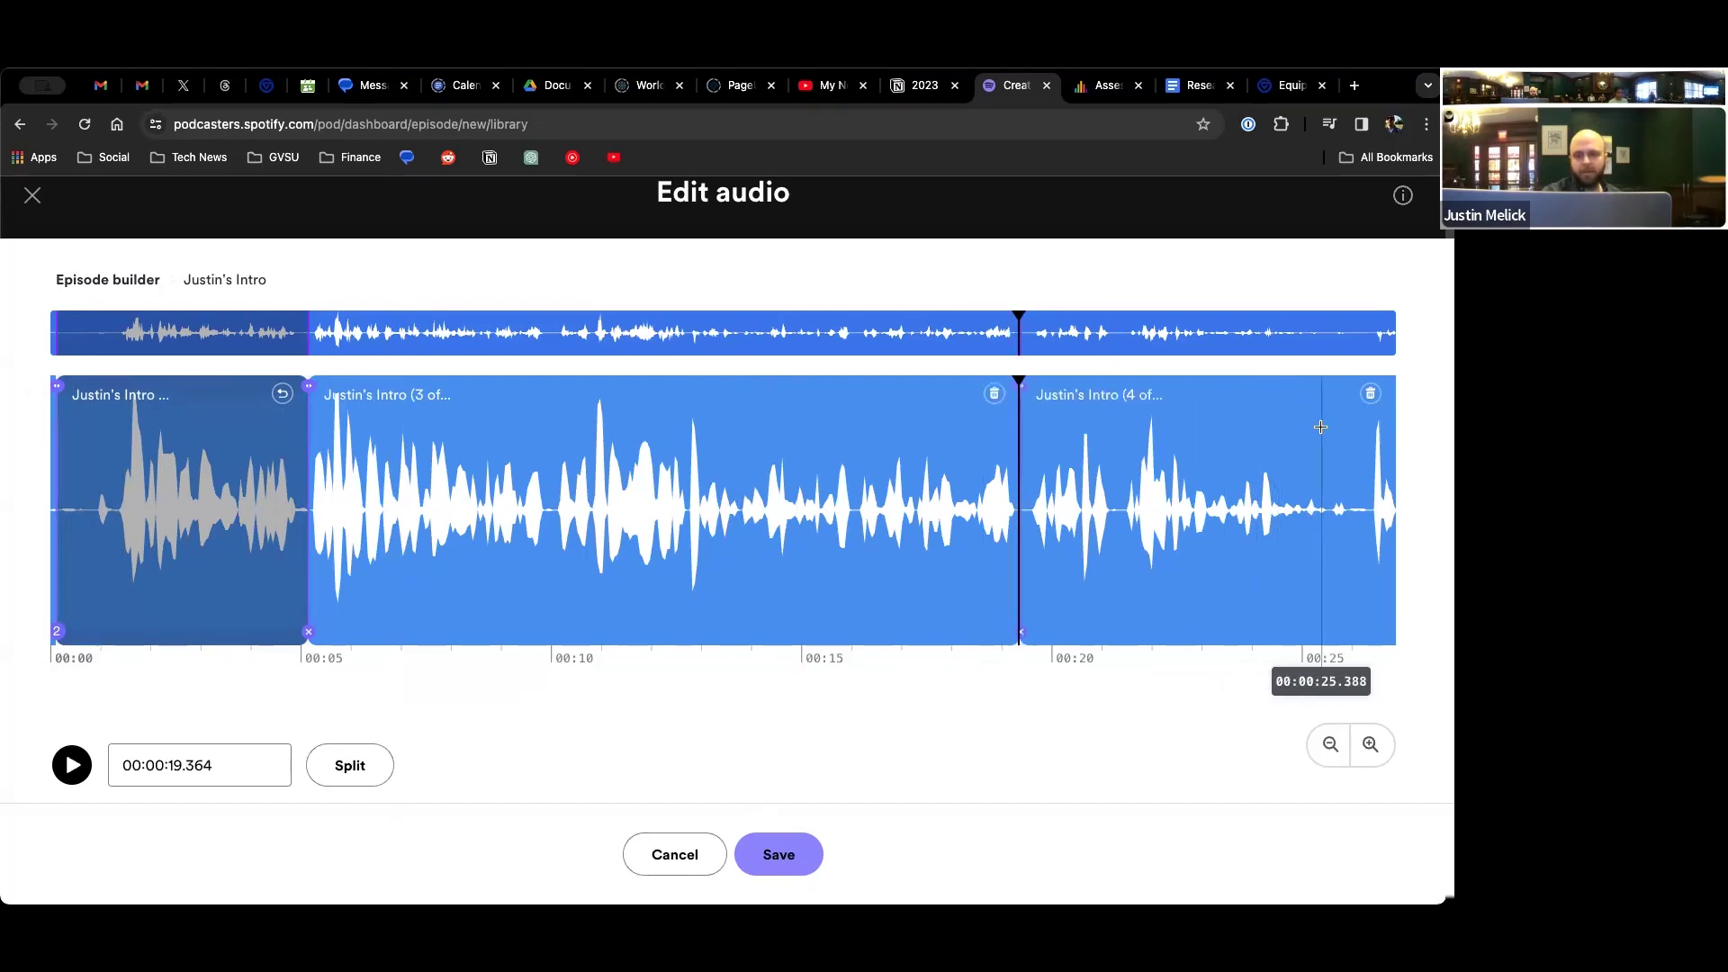
{"action": "left_click", "coordinate": [1359, 441]}
{"action": "left_click", "coordinate": [380, 762]}
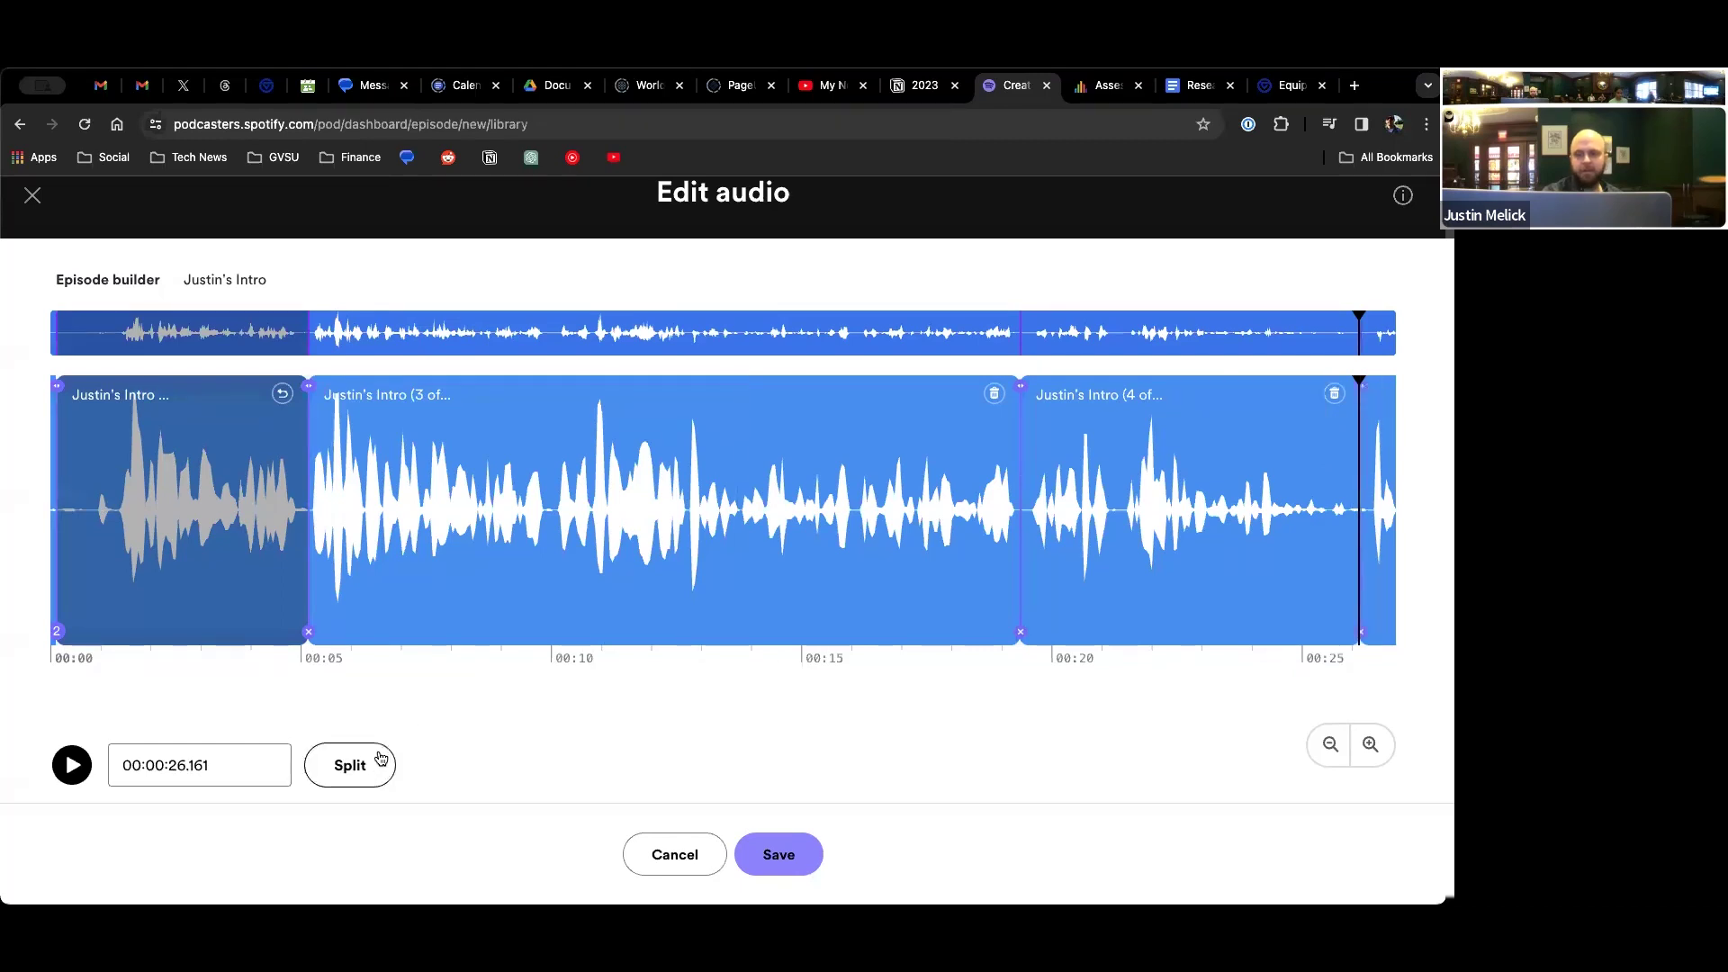
{"action": "left_click", "coordinate": [1334, 393]}
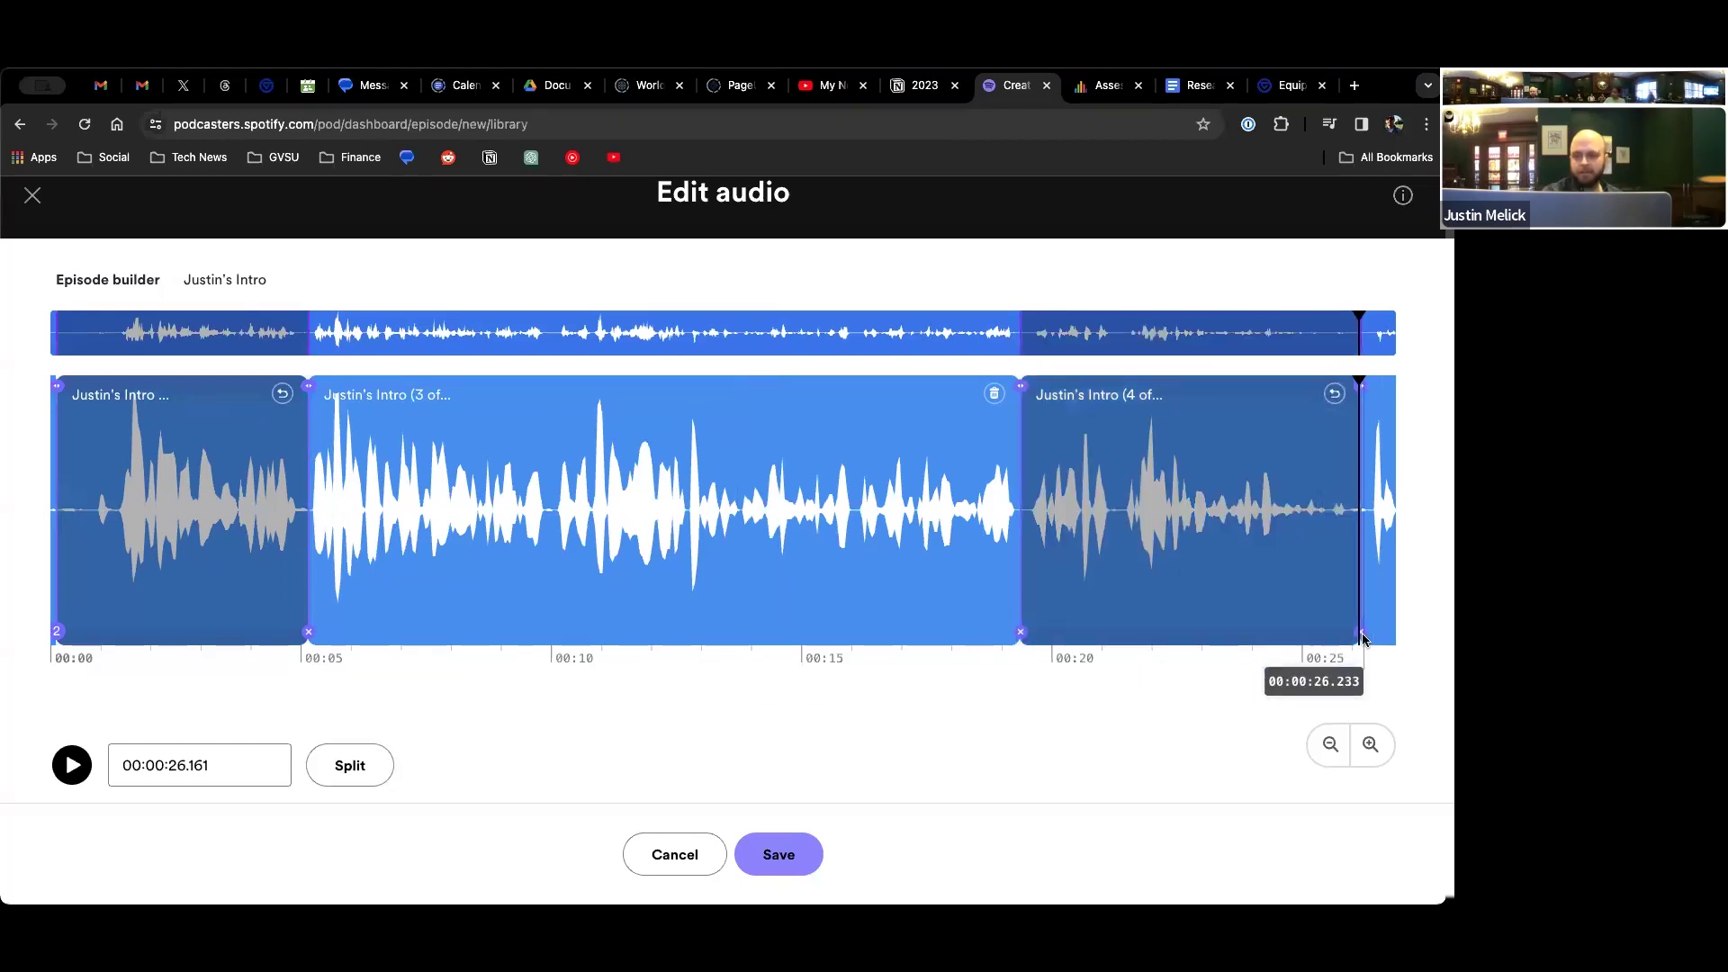
{"action": "left_click", "coordinate": [1391, 484]}
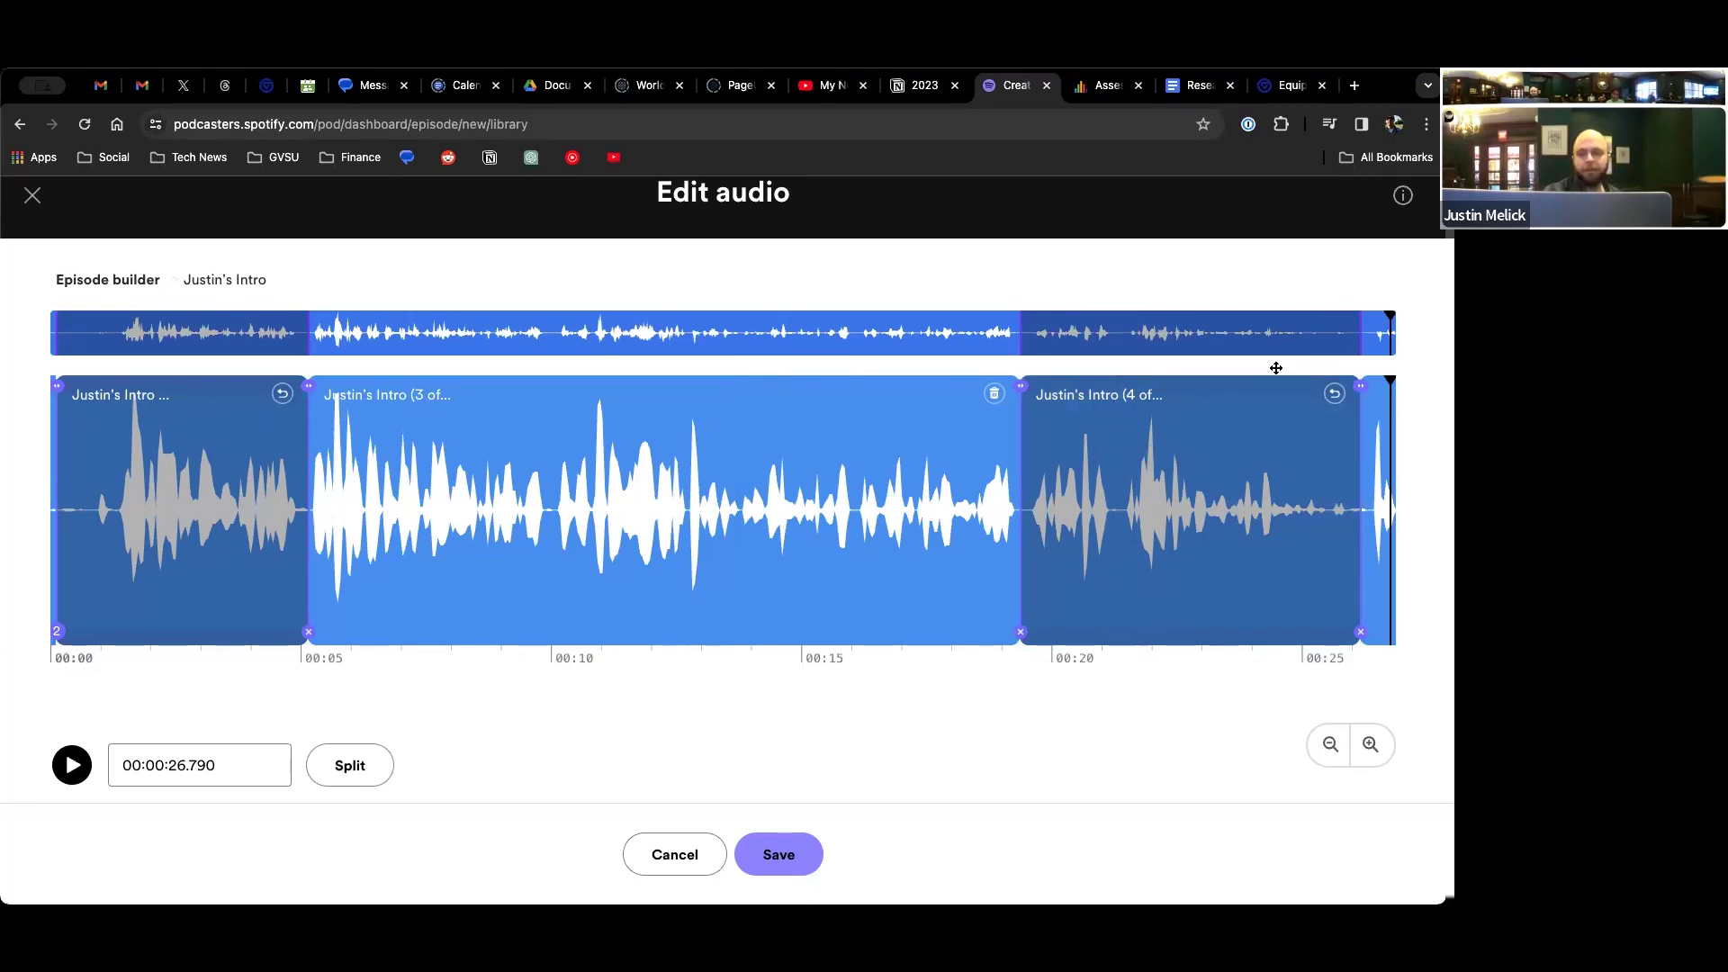
{"action": "left_click", "coordinate": [782, 857]}
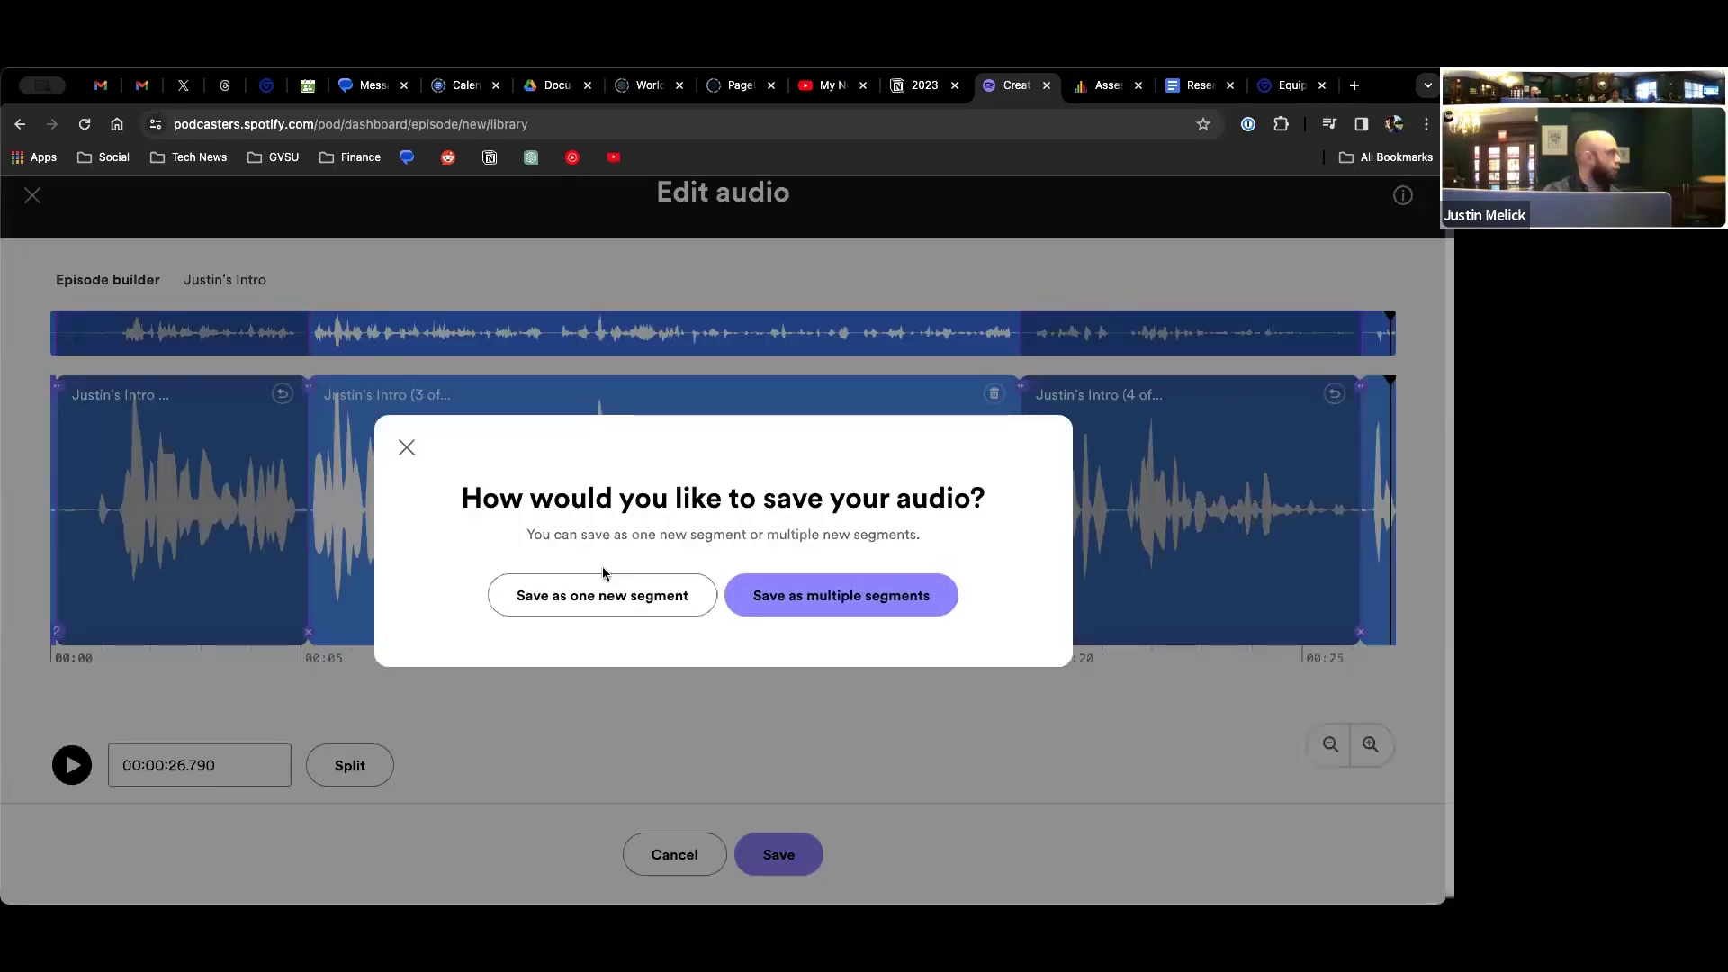
- Save the trimmed audio as one new segment, 'Justin's Intro (edited)', leaving the episode at 15s
{"action": "left_click", "coordinate": [574, 597]}
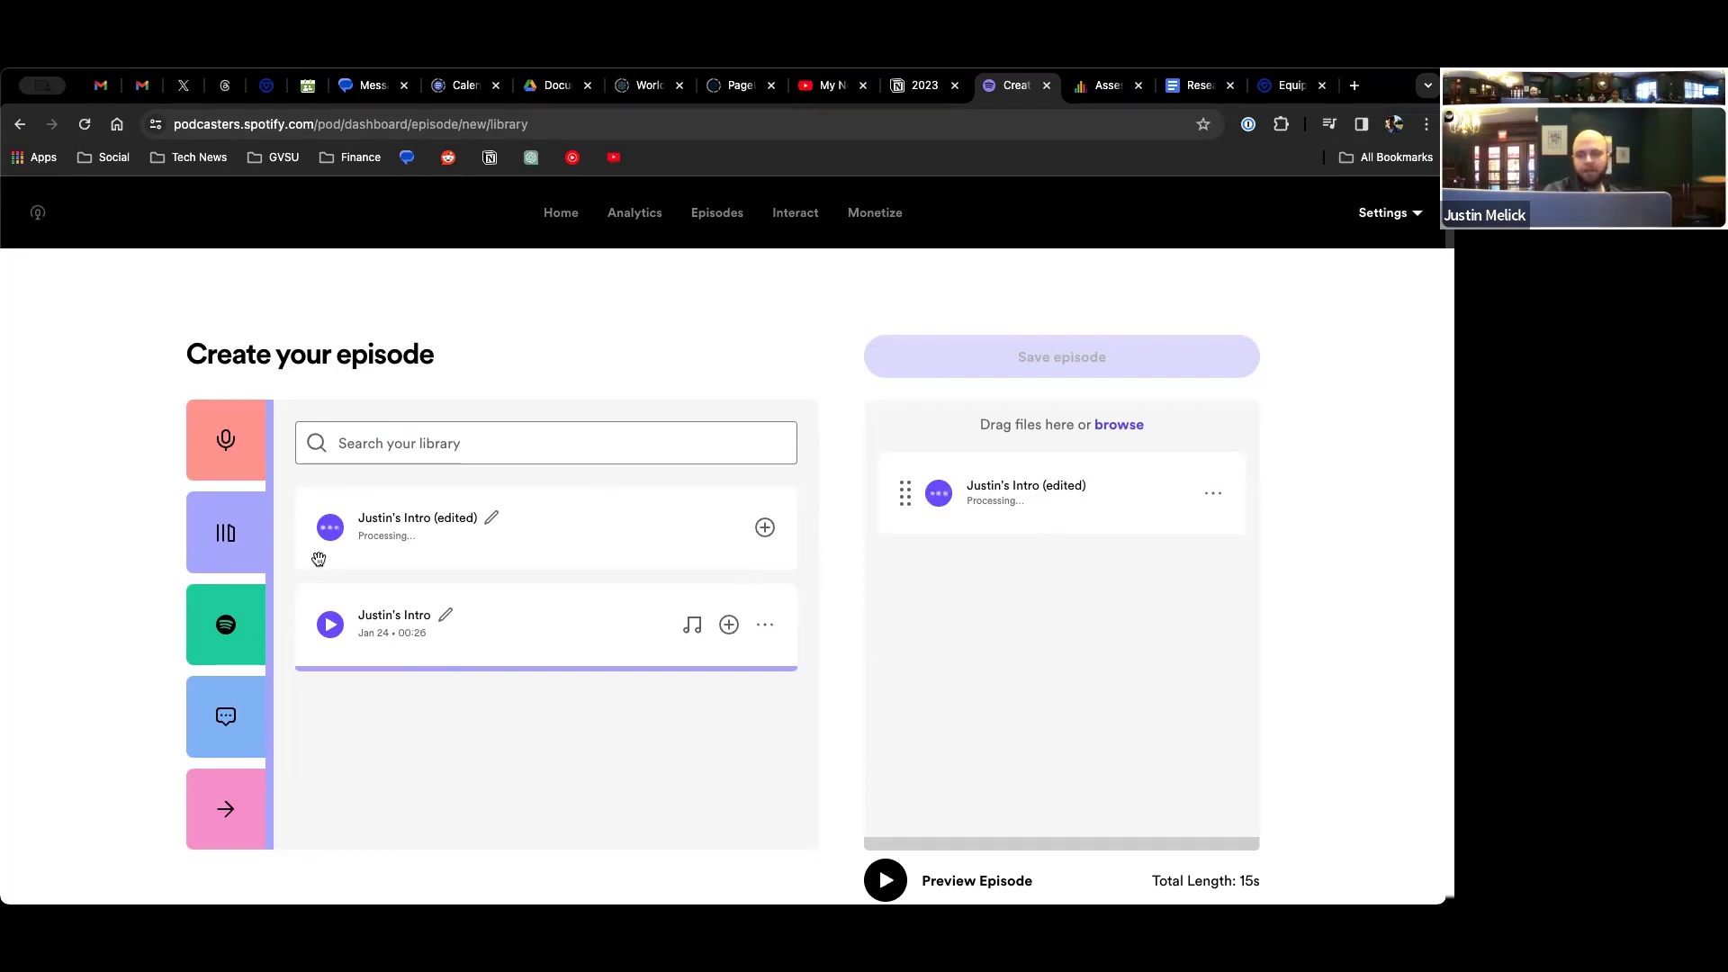
{"action": "left_click", "coordinate": [1214, 498]}
{"action": "left_click", "coordinate": [1187, 618]}
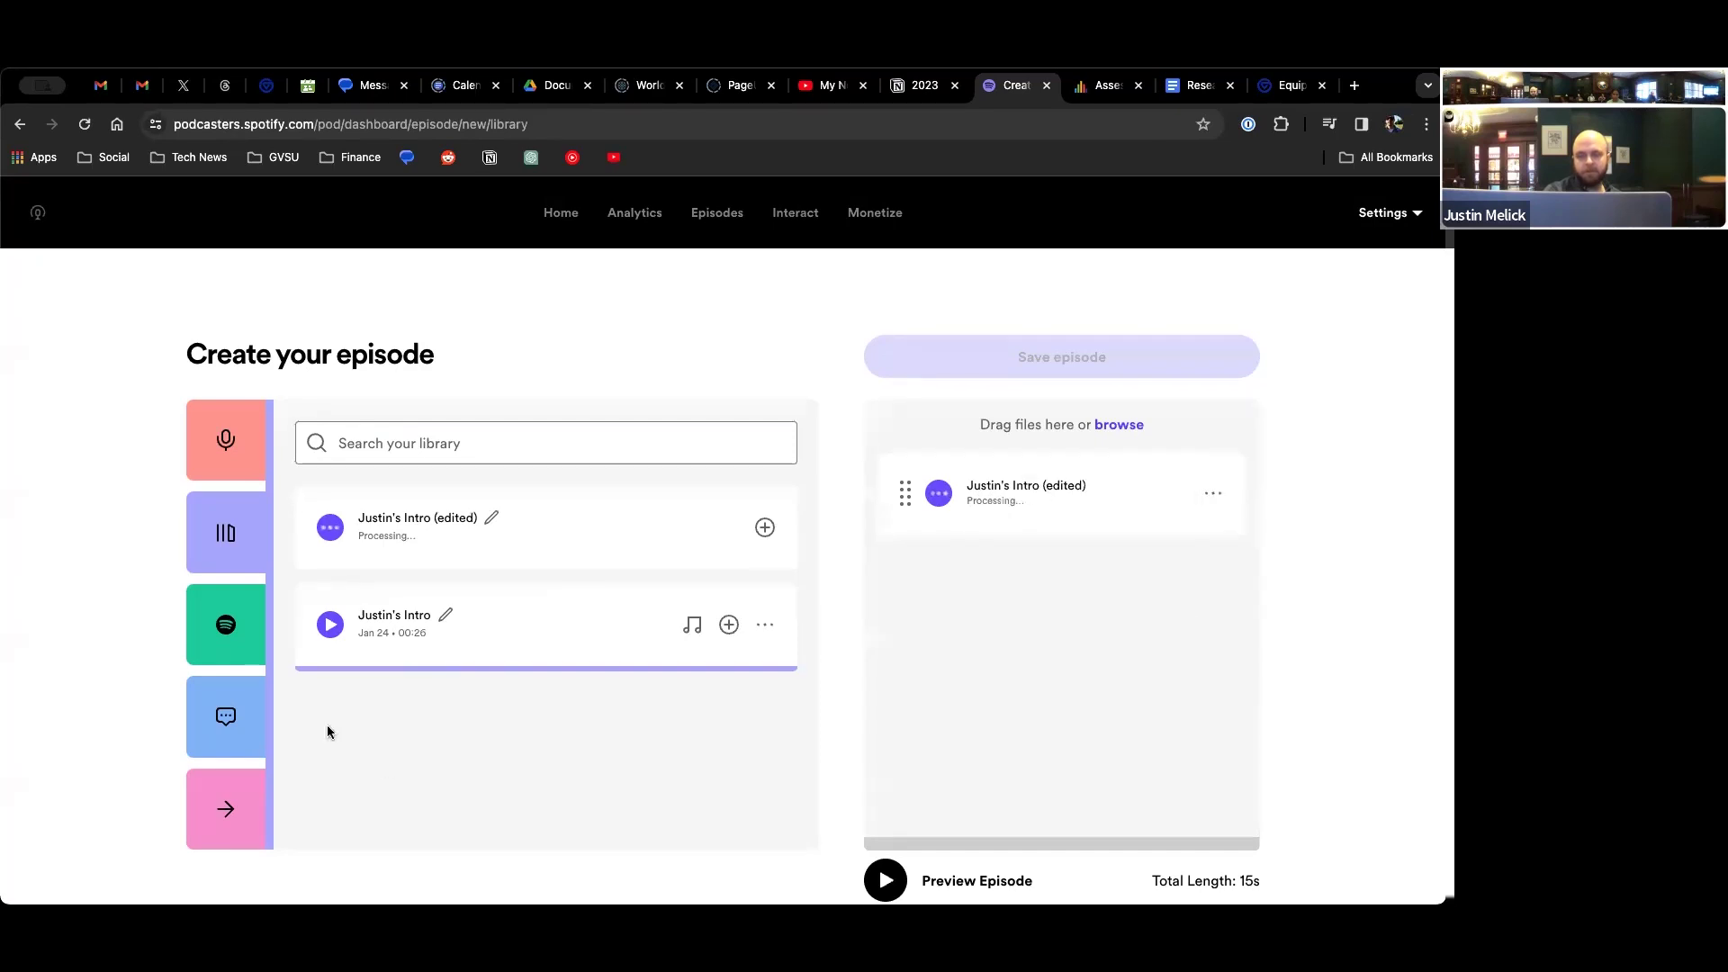
- Preview the Gosling and In The Back Room transitions
{"action": "left_click", "coordinate": [229, 787]}
{"action": "scroll", "coordinate": [606, 579], "scroll_direction": "down", "scroll_amount": 2}
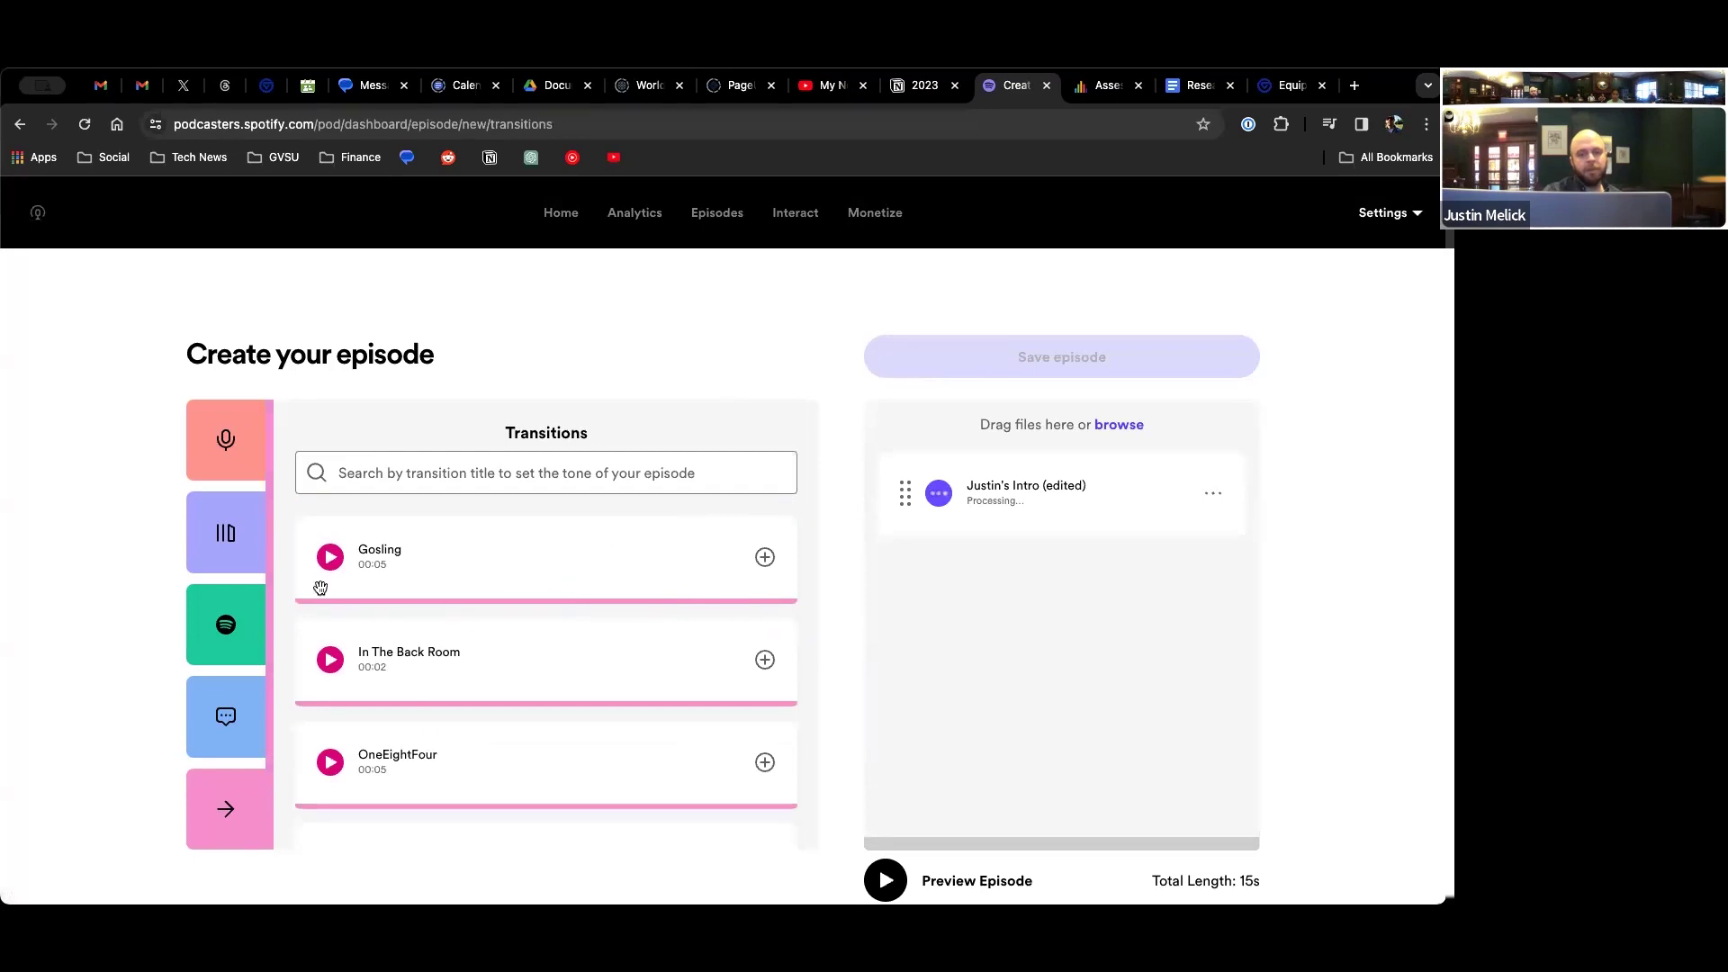
{"action": "left_click", "coordinate": [324, 567]}
{"action": "left_click", "coordinate": [323, 571]}
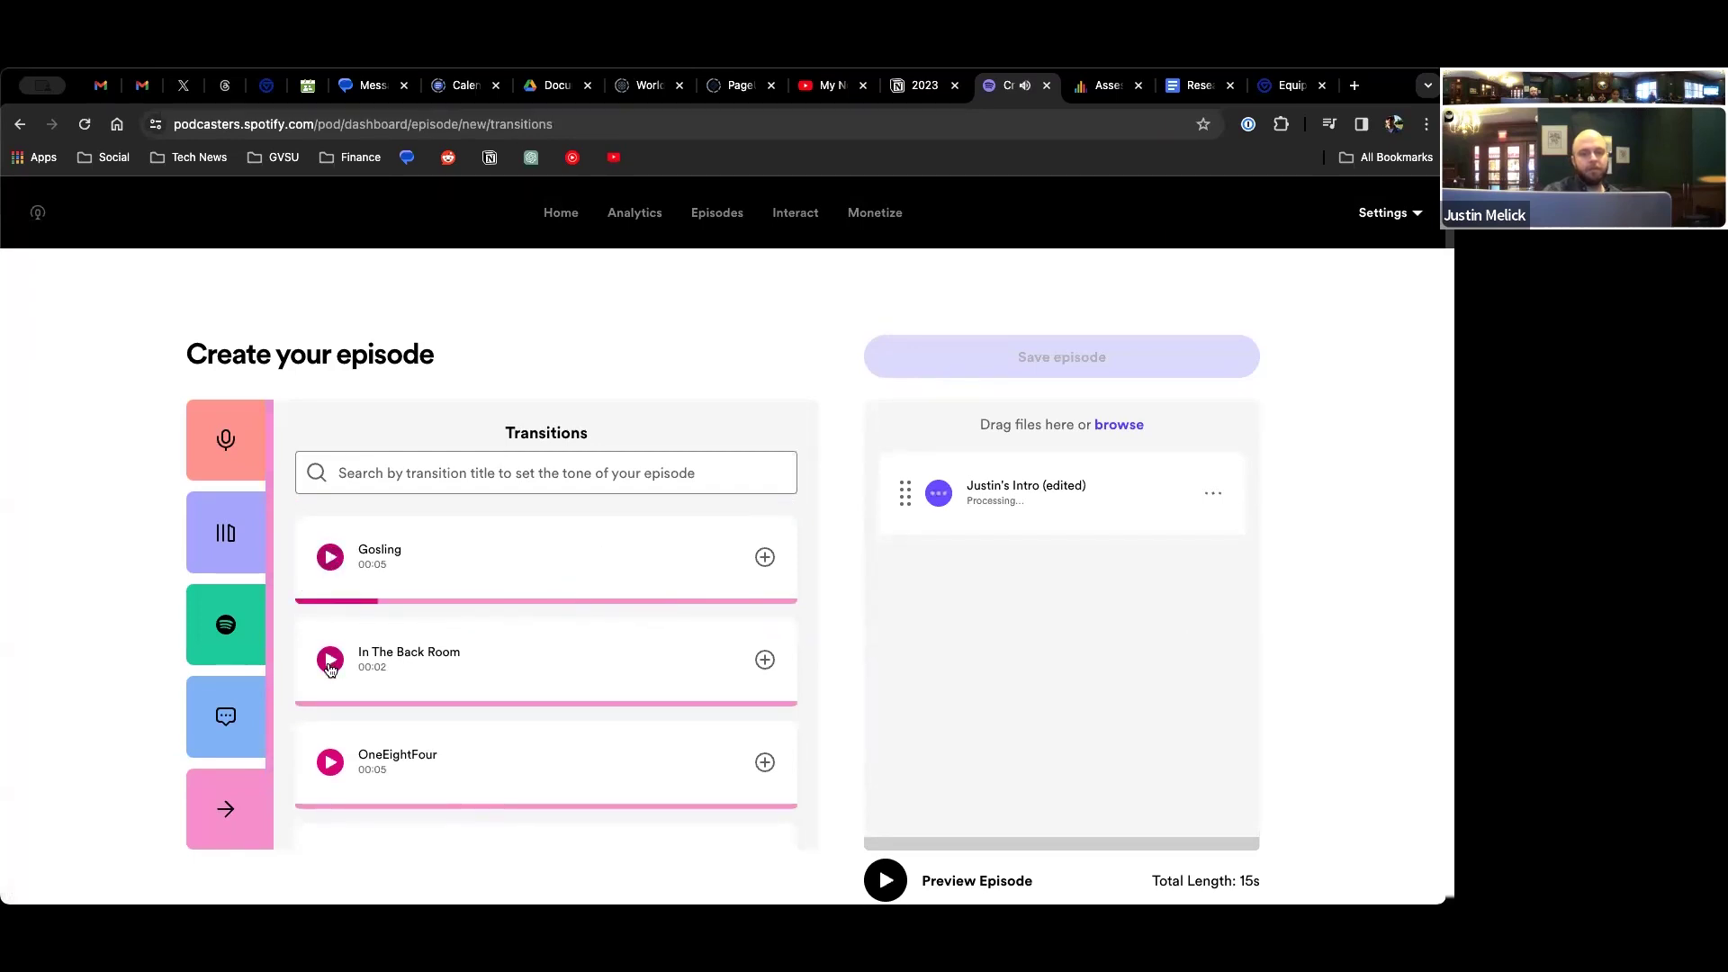
{"action": "left_click", "coordinate": [331, 661]}
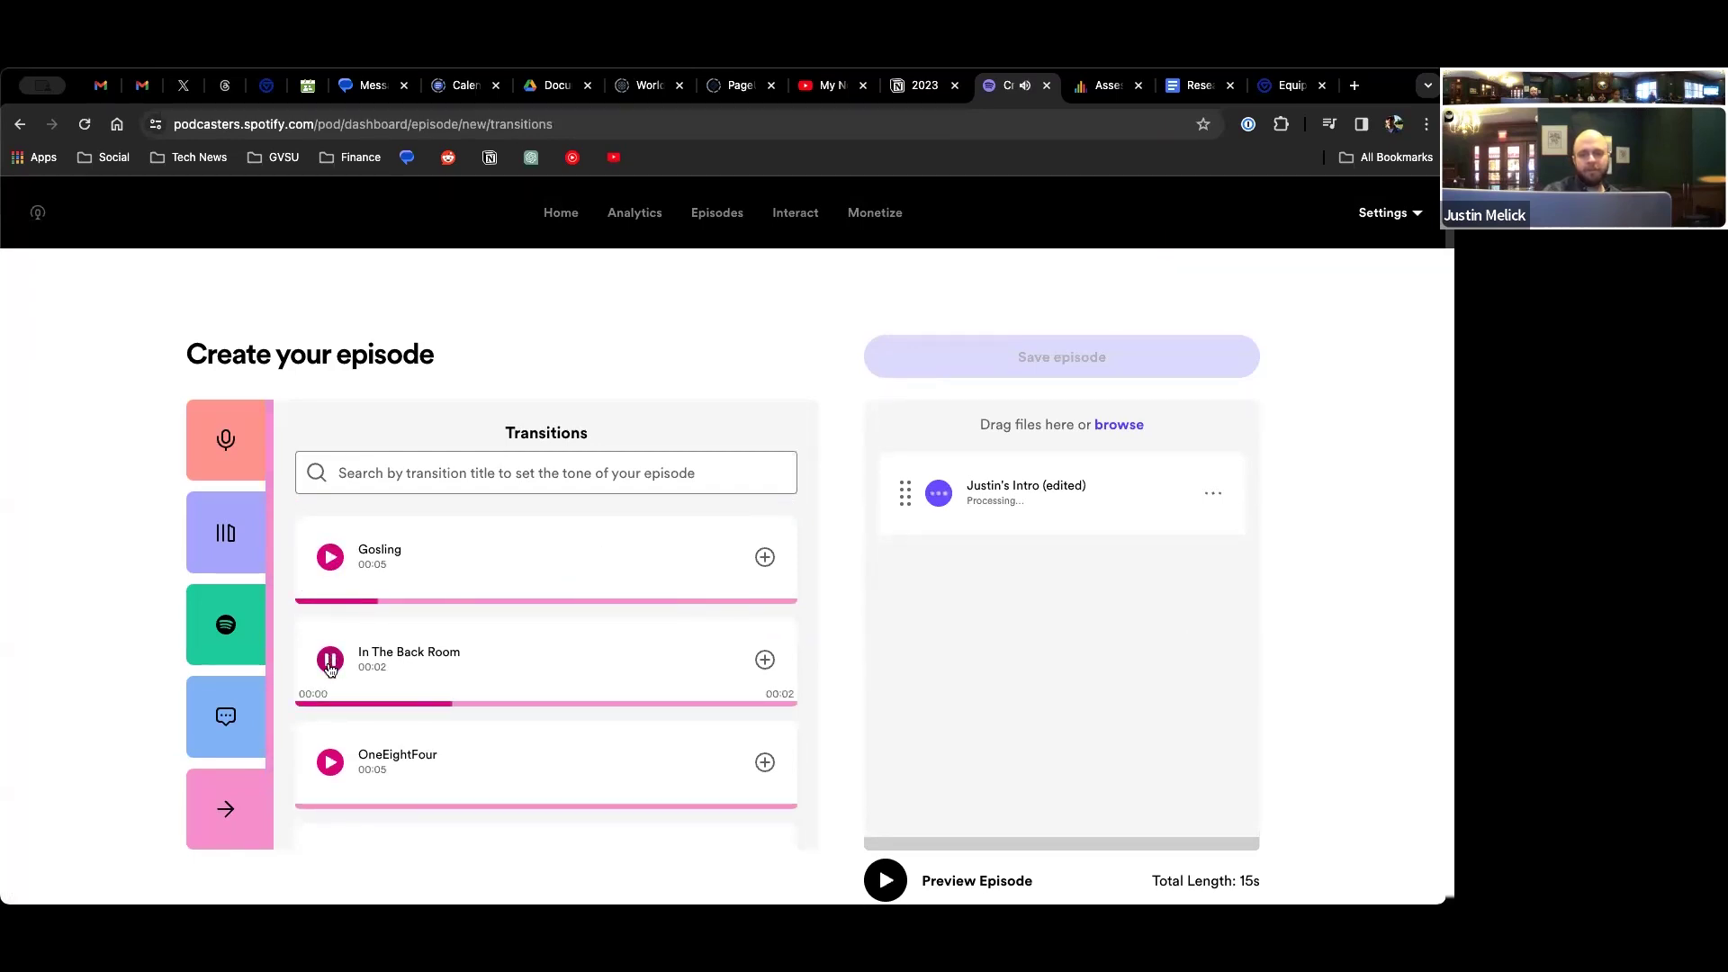
{"action": "left_click", "coordinate": [335, 668]}
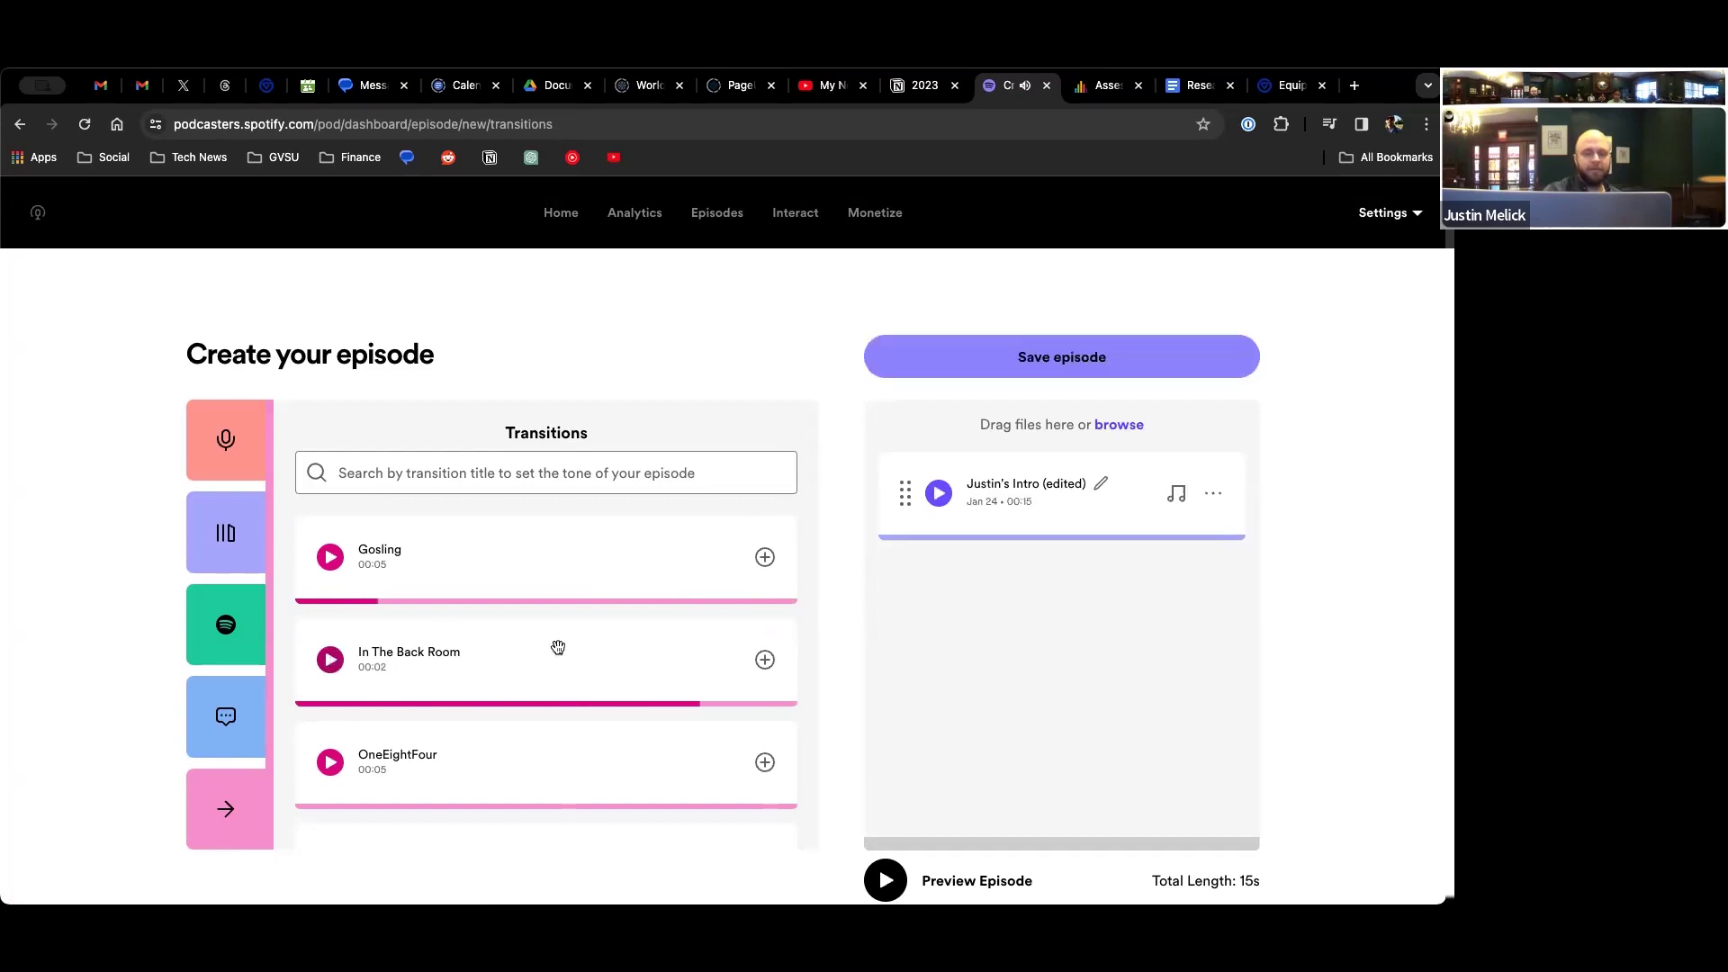
- Place the 00:02 In The Back Room transition below the edited intro, making the episode 18s
{"action": "left_click_drag", "start_coordinate": [552, 660], "coordinate": [1095, 593]}
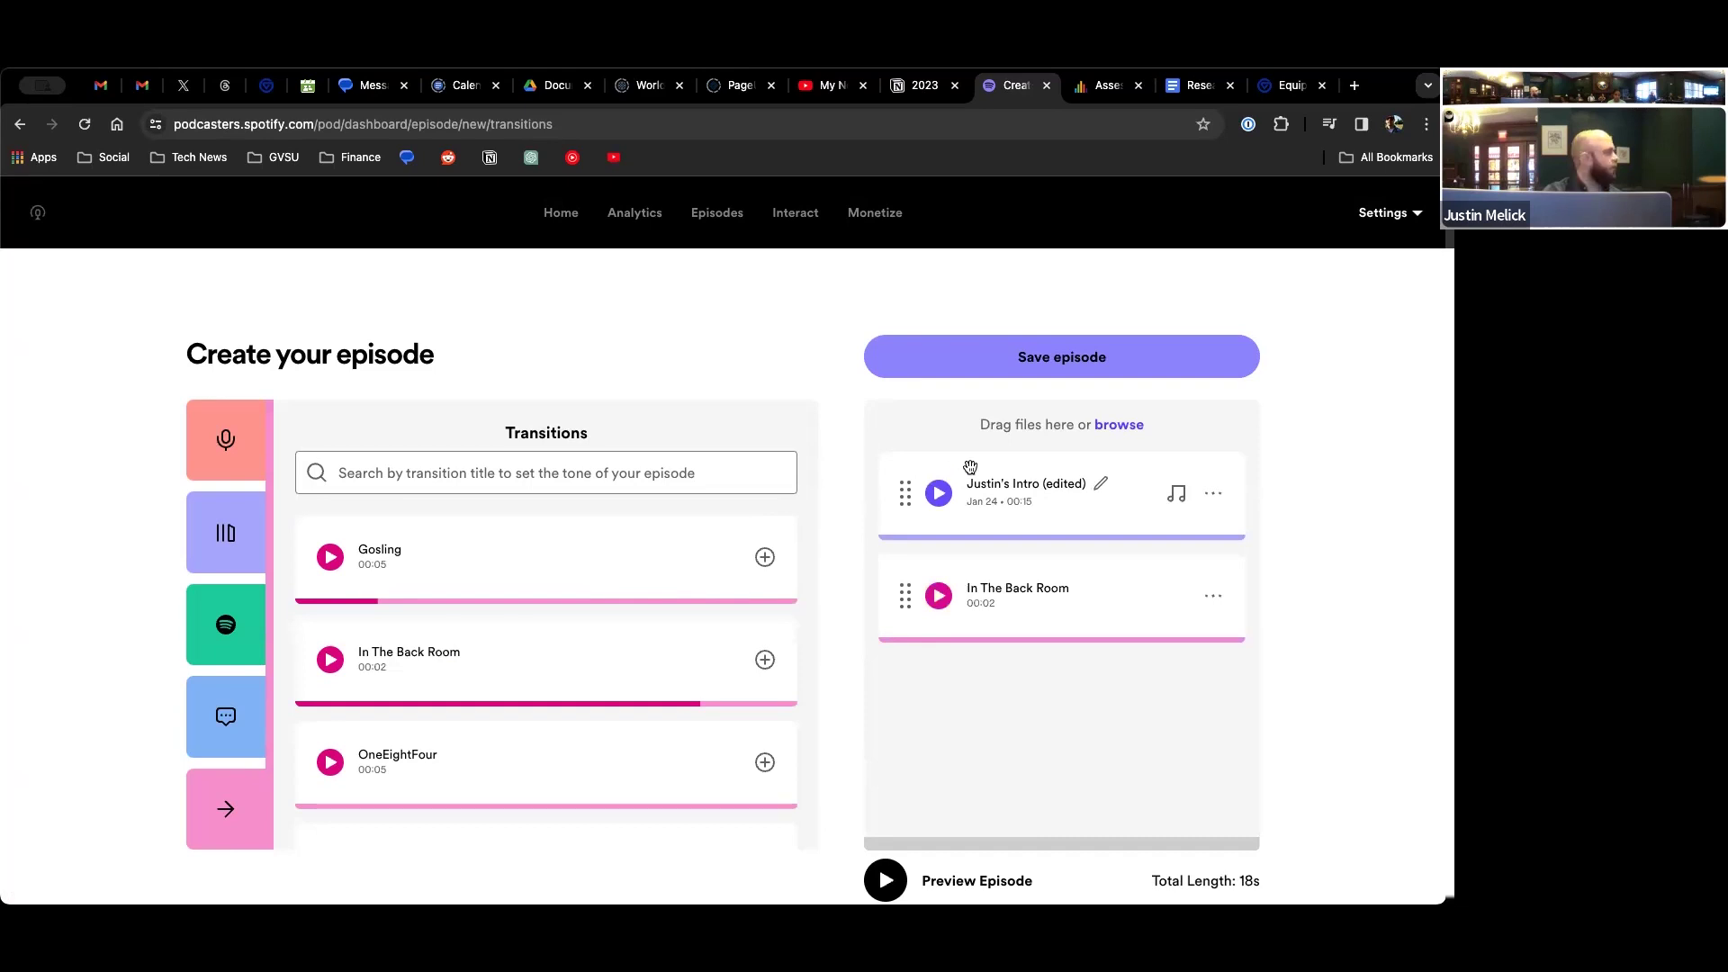
{"action": "scroll", "coordinate": [501, 694], "scroll_direction": "down", "scroll_amount": 5}
{"action": "scroll", "coordinate": [500, 694], "scroll_direction": "down", "scroll_amount": 10}
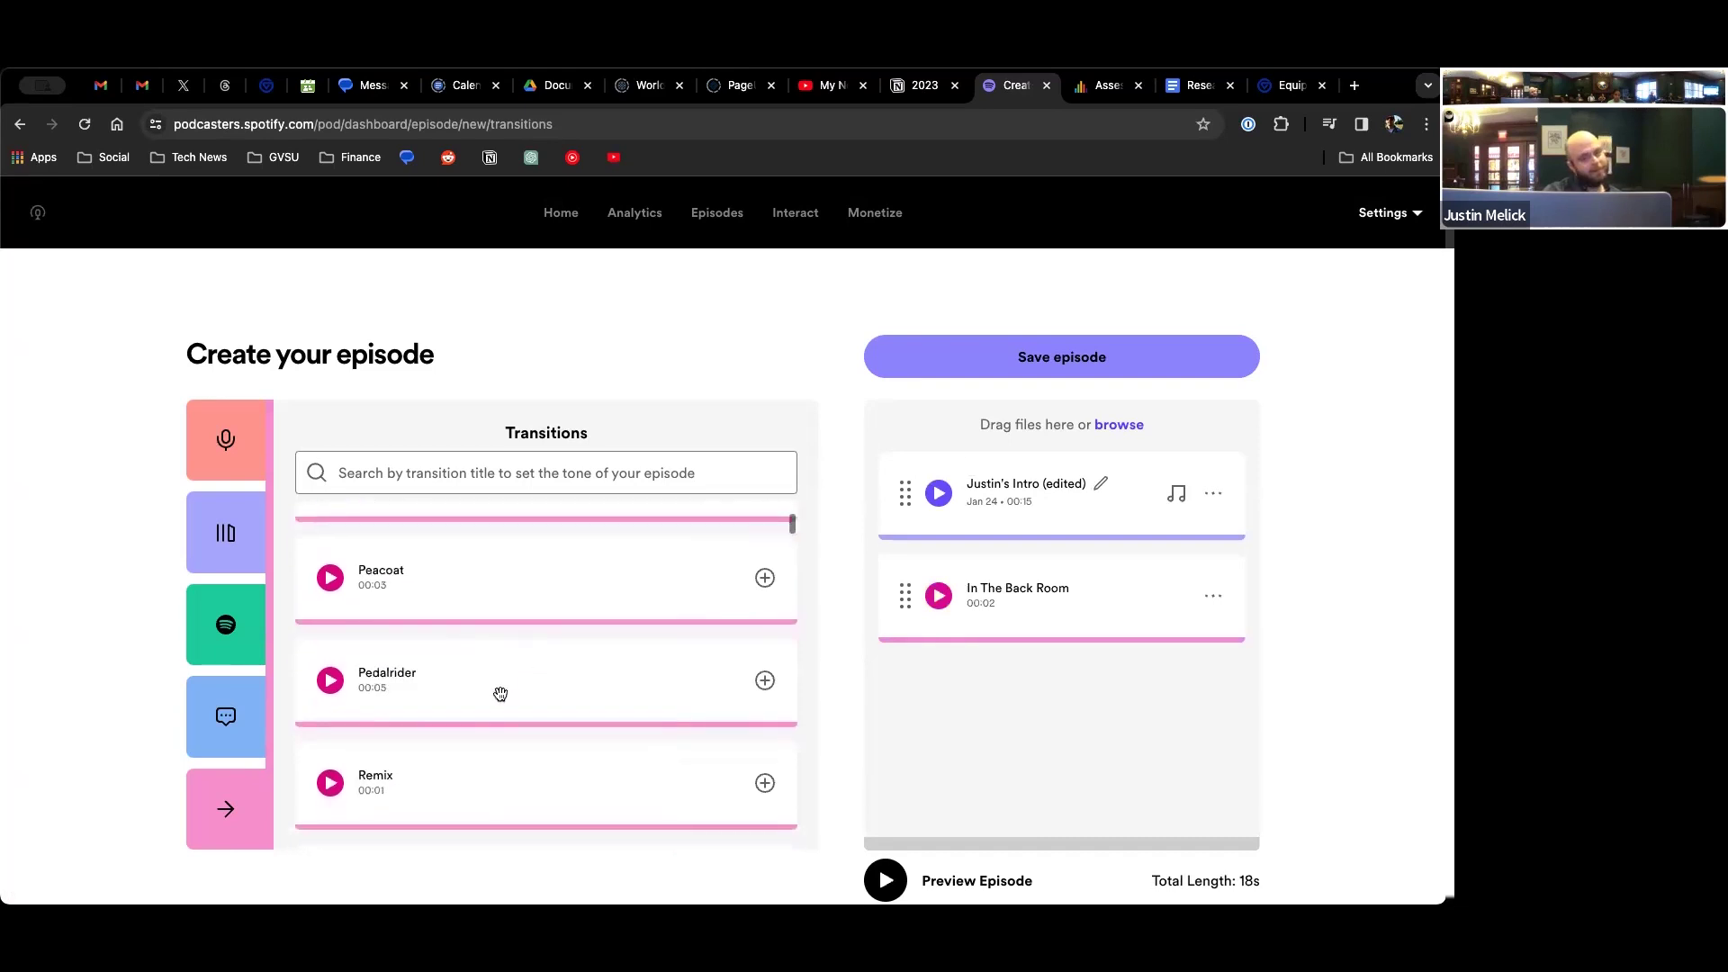
{"action": "scroll", "coordinate": [500, 694], "scroll_direction": "up", "scroll_amount": 20}
{"action": "scroll", "coordinate": [501, 694], "scroll_direction": "down", "scroll_amount": 2}
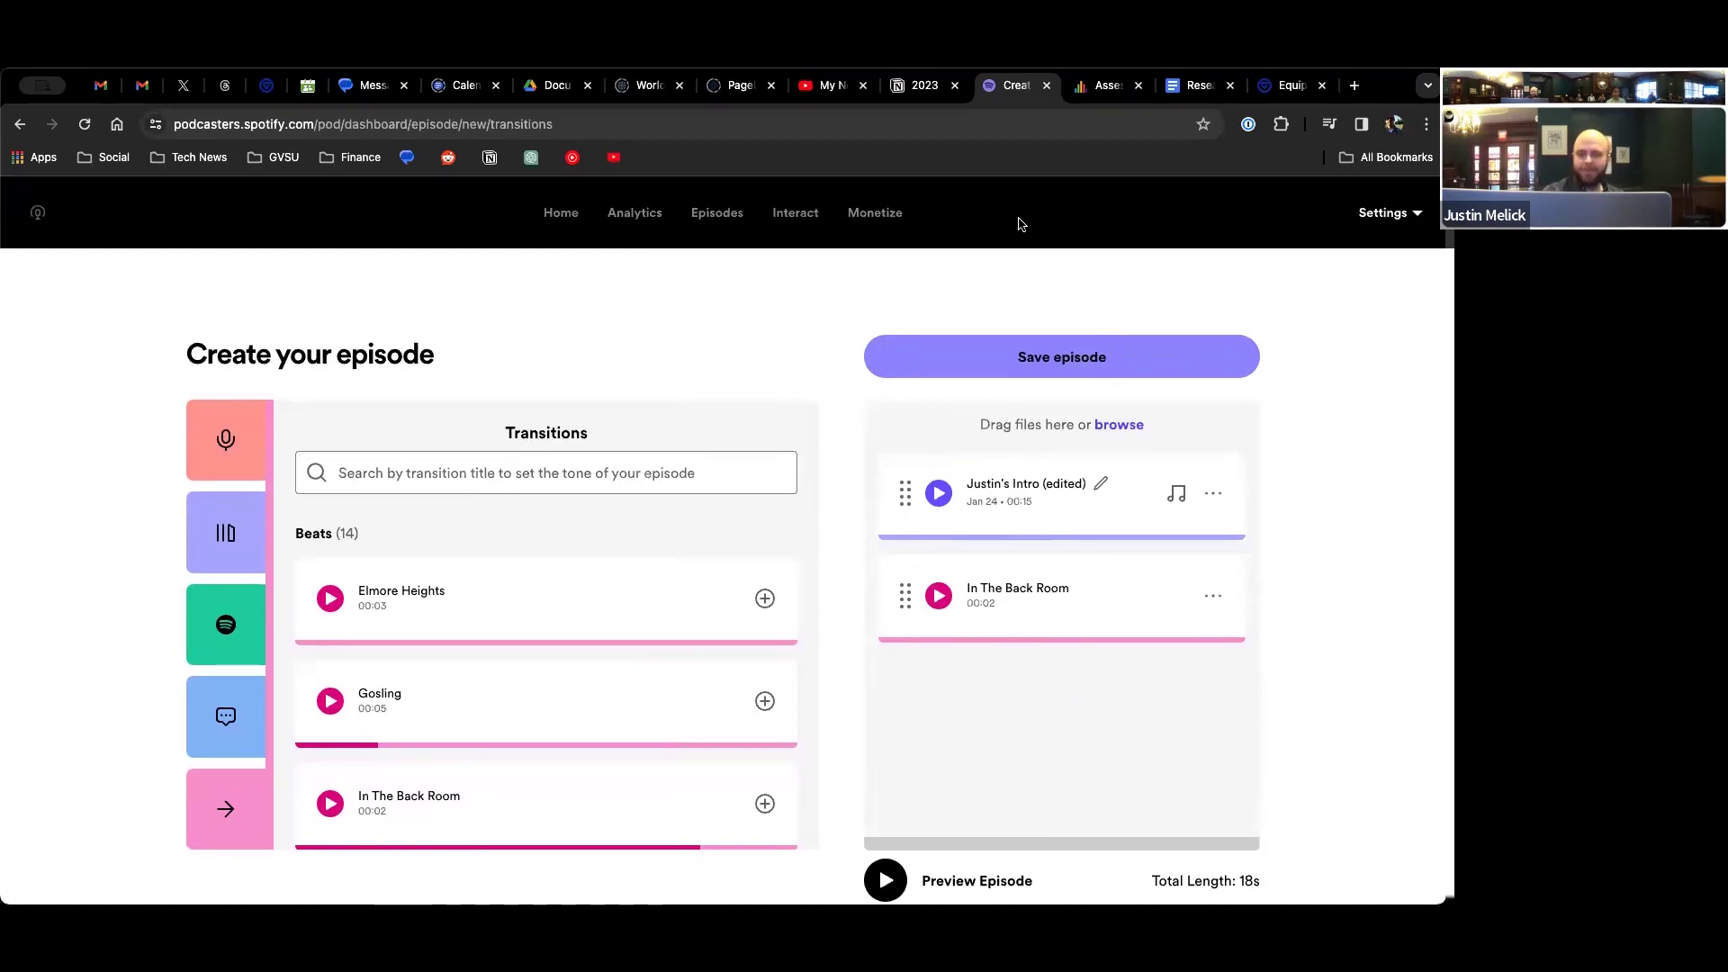
{"action": "scroll", "coordinate": [987, 413], "scroll_direction": "down", "scroll_amount": 1}
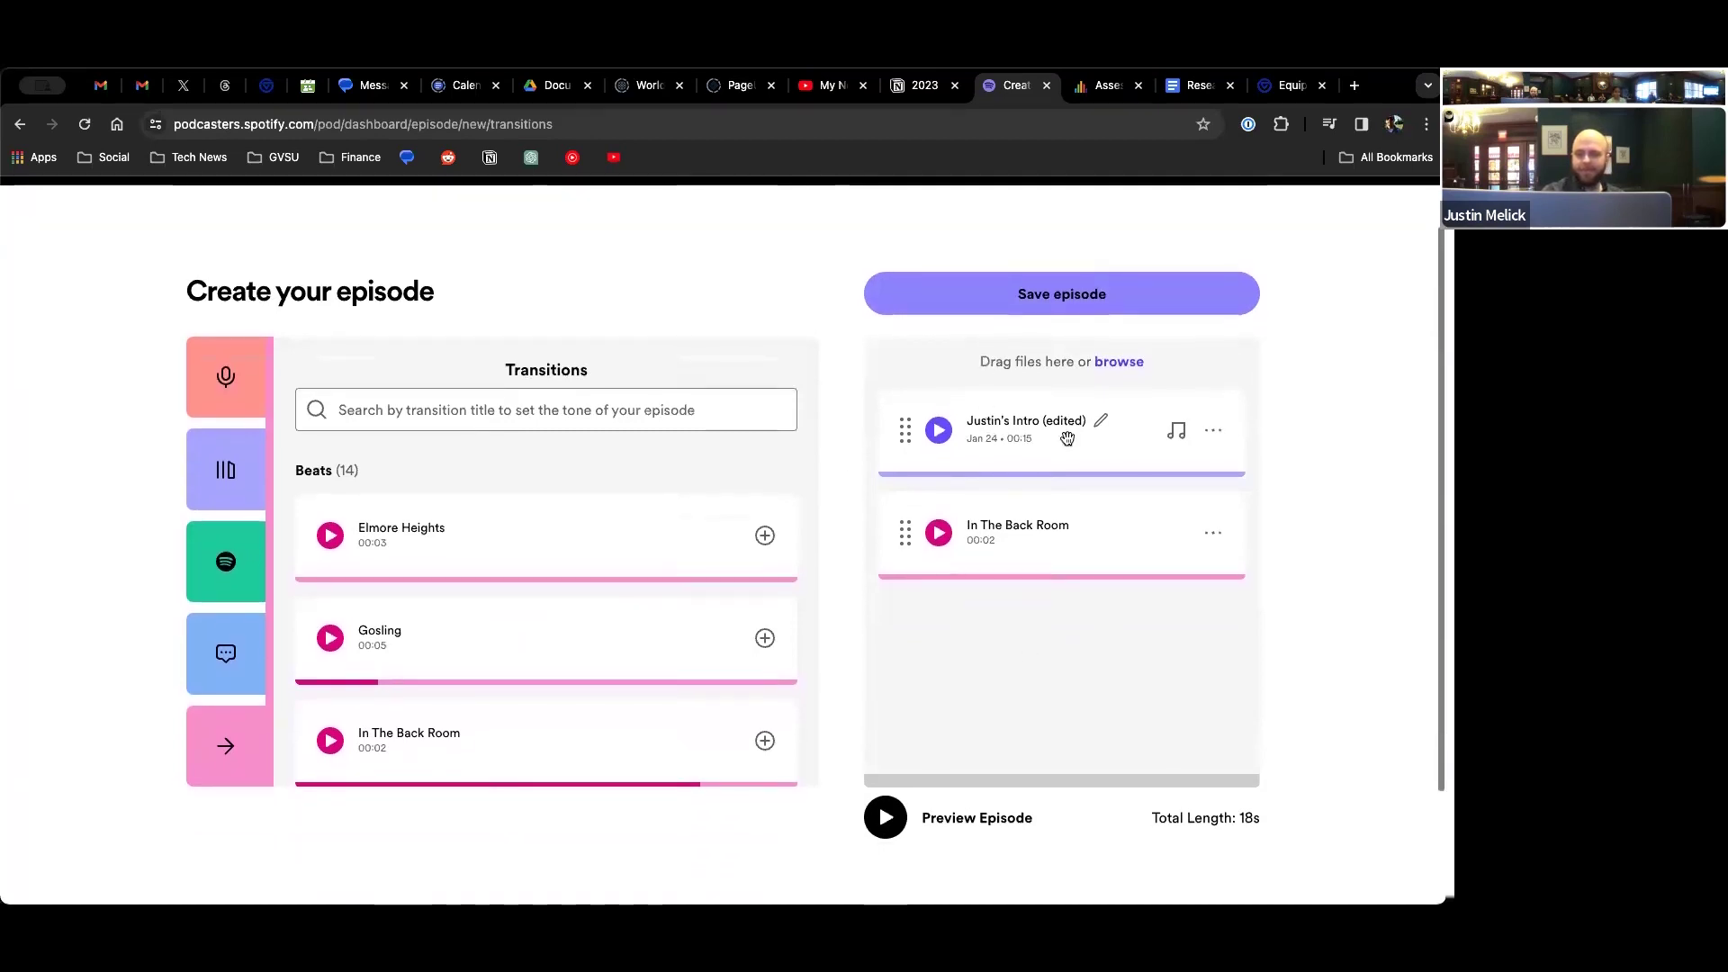
- Apply the Calm track Balti as background music to 'Justin's Intro (edited)', lengthening it to 00:23
{"action": "left_click", "coordinate": [1179, 434]}
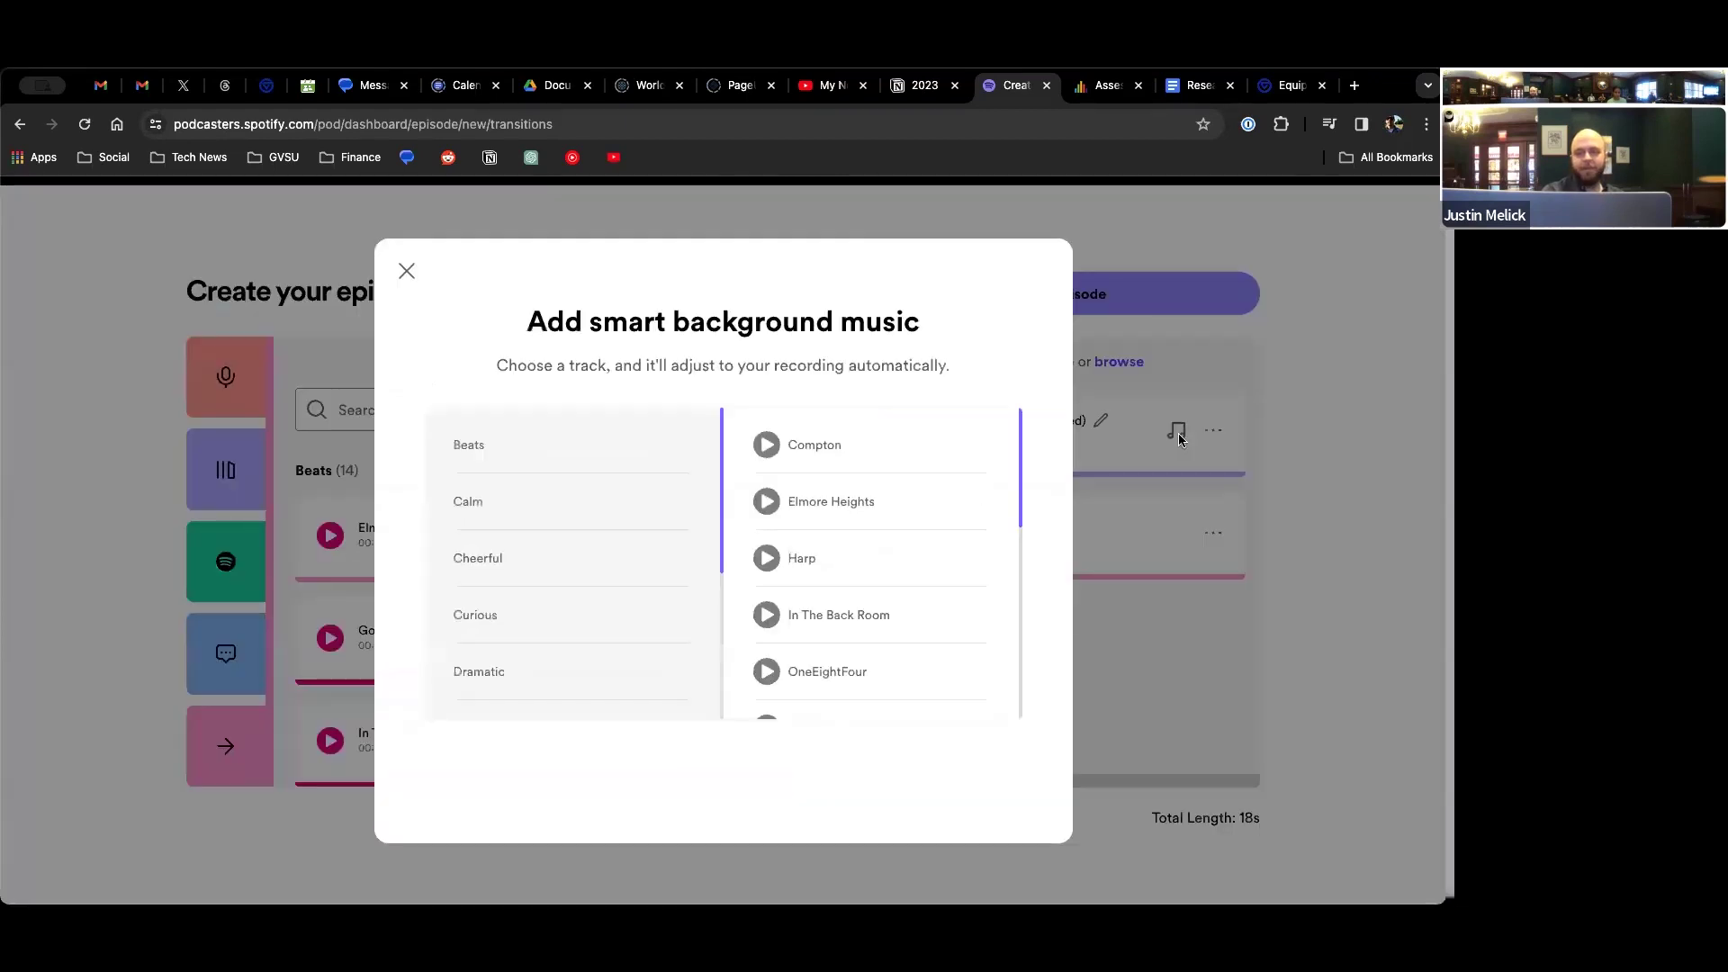
{"action": "scroll", "coordinate": [494, 511], "scroll_direction": "down", "scroll_amount": 3}
{"action": "scroll", "coordinate": [493, 512], "scroll_direction": "up", "scroll_amount": 3}
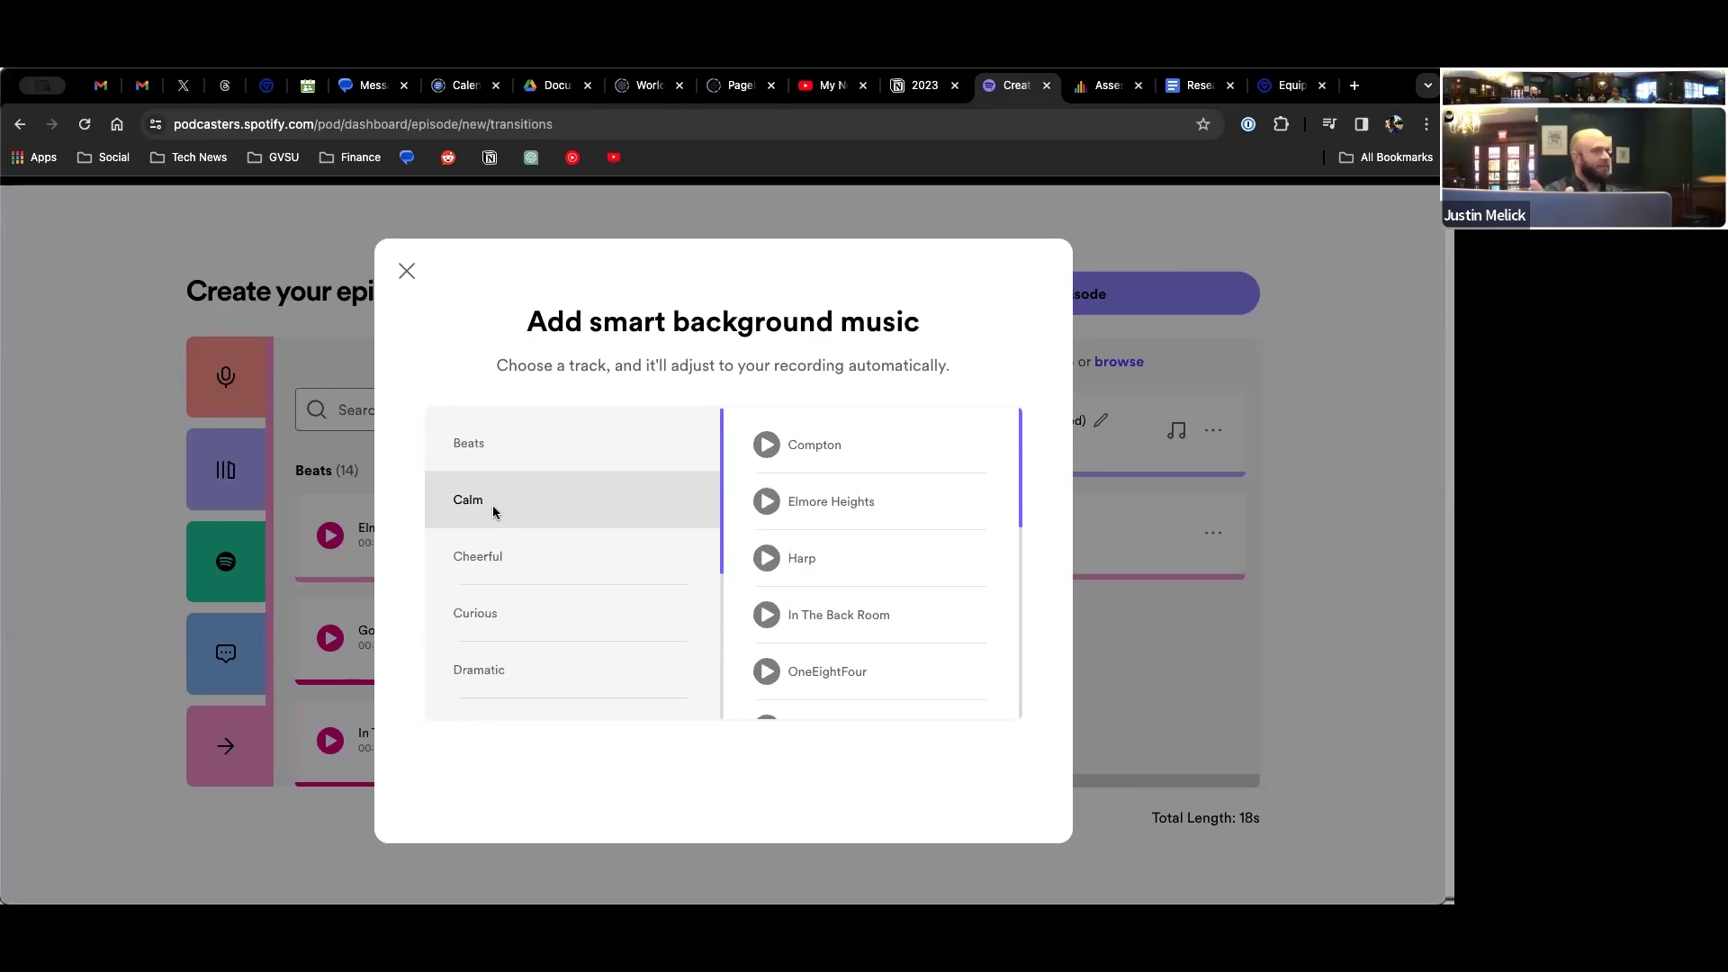
{"action": "left_click", "coordinate": [495, 491]}
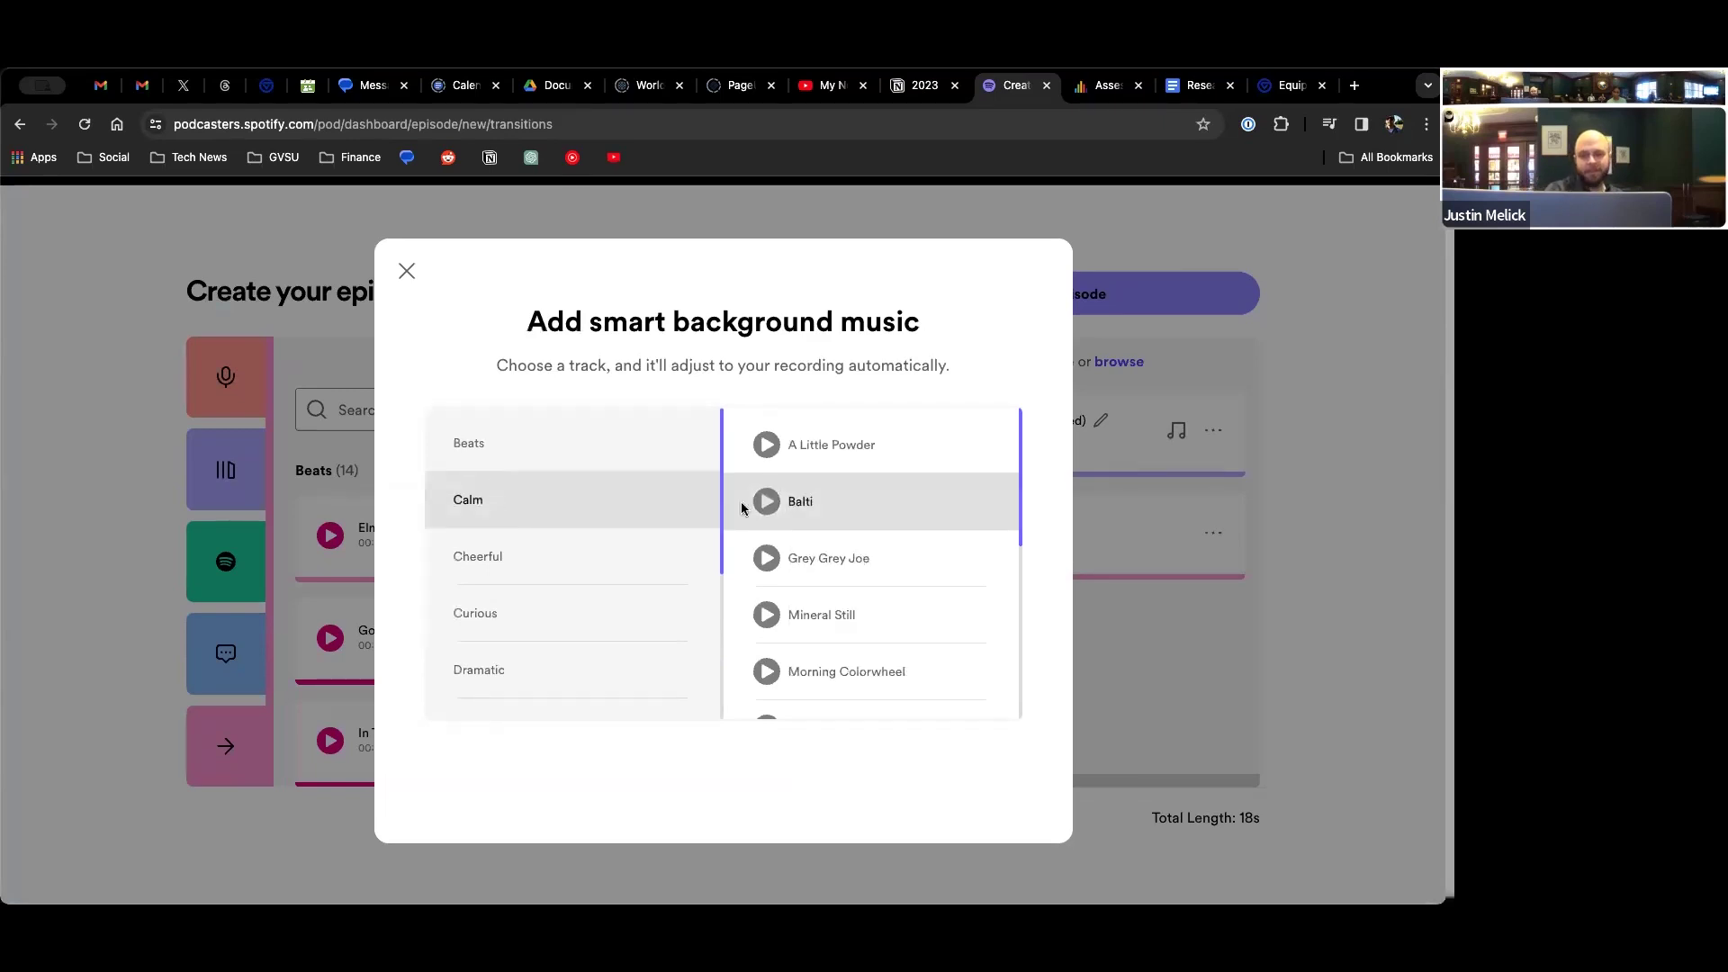
{"action": "left_click", "coordinate": [829, 502]}
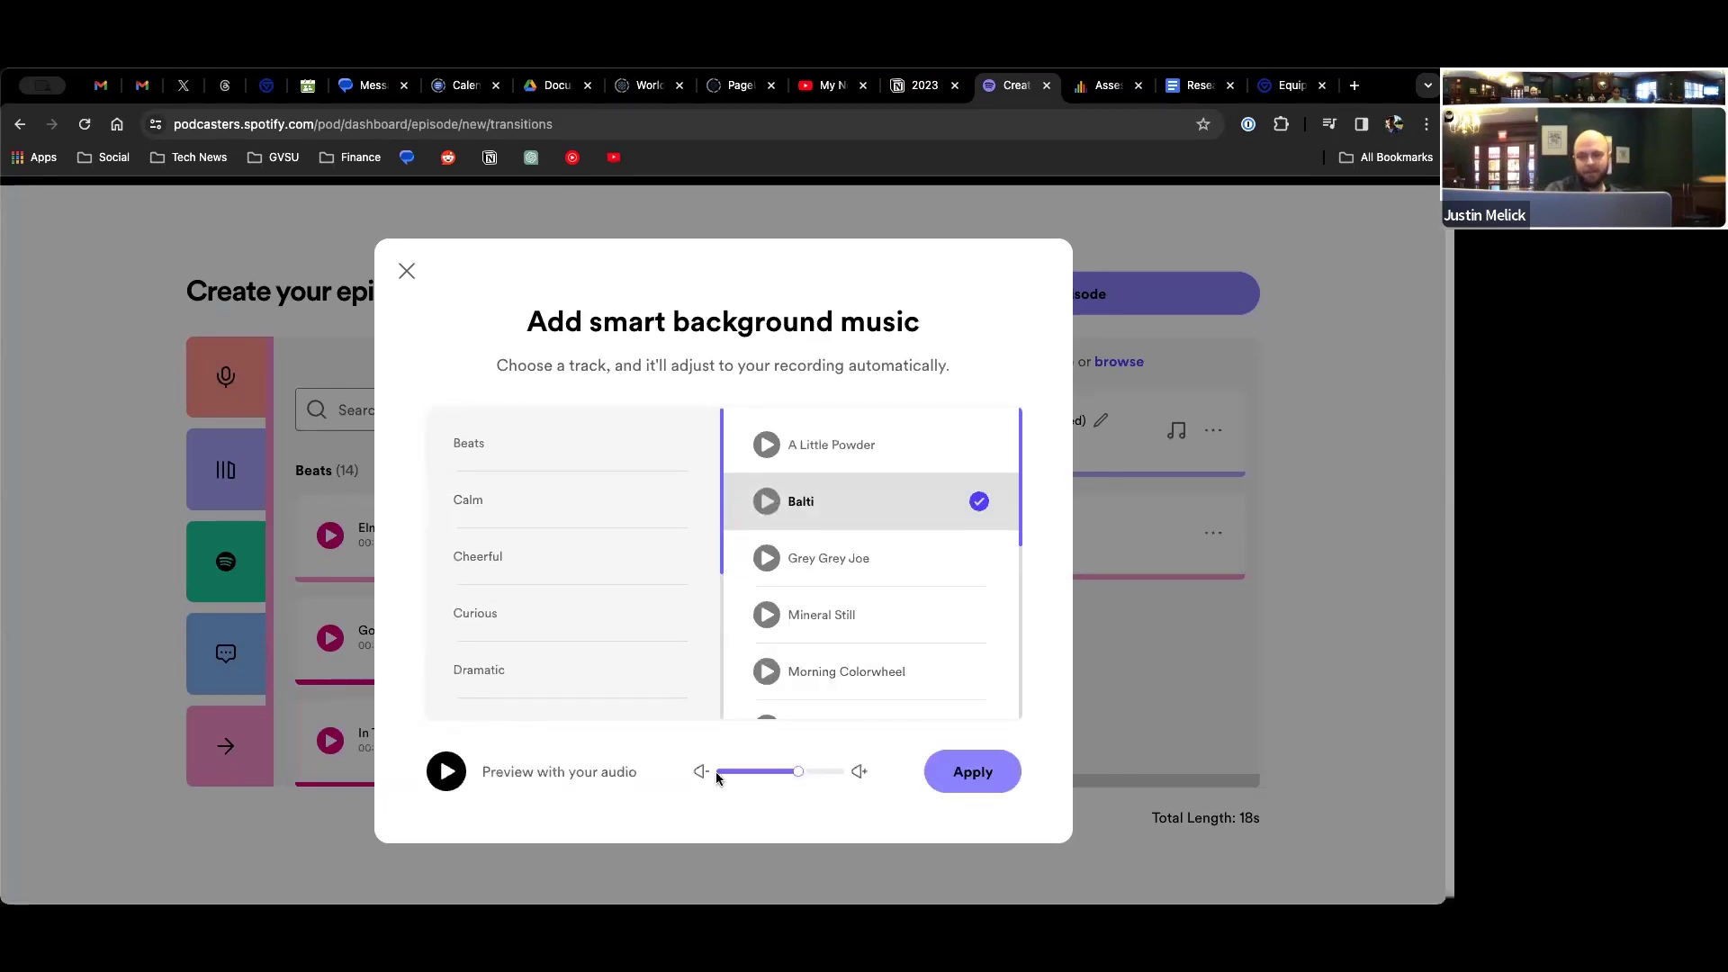
{"action": "left_click", "coordinate": [764, 512]}
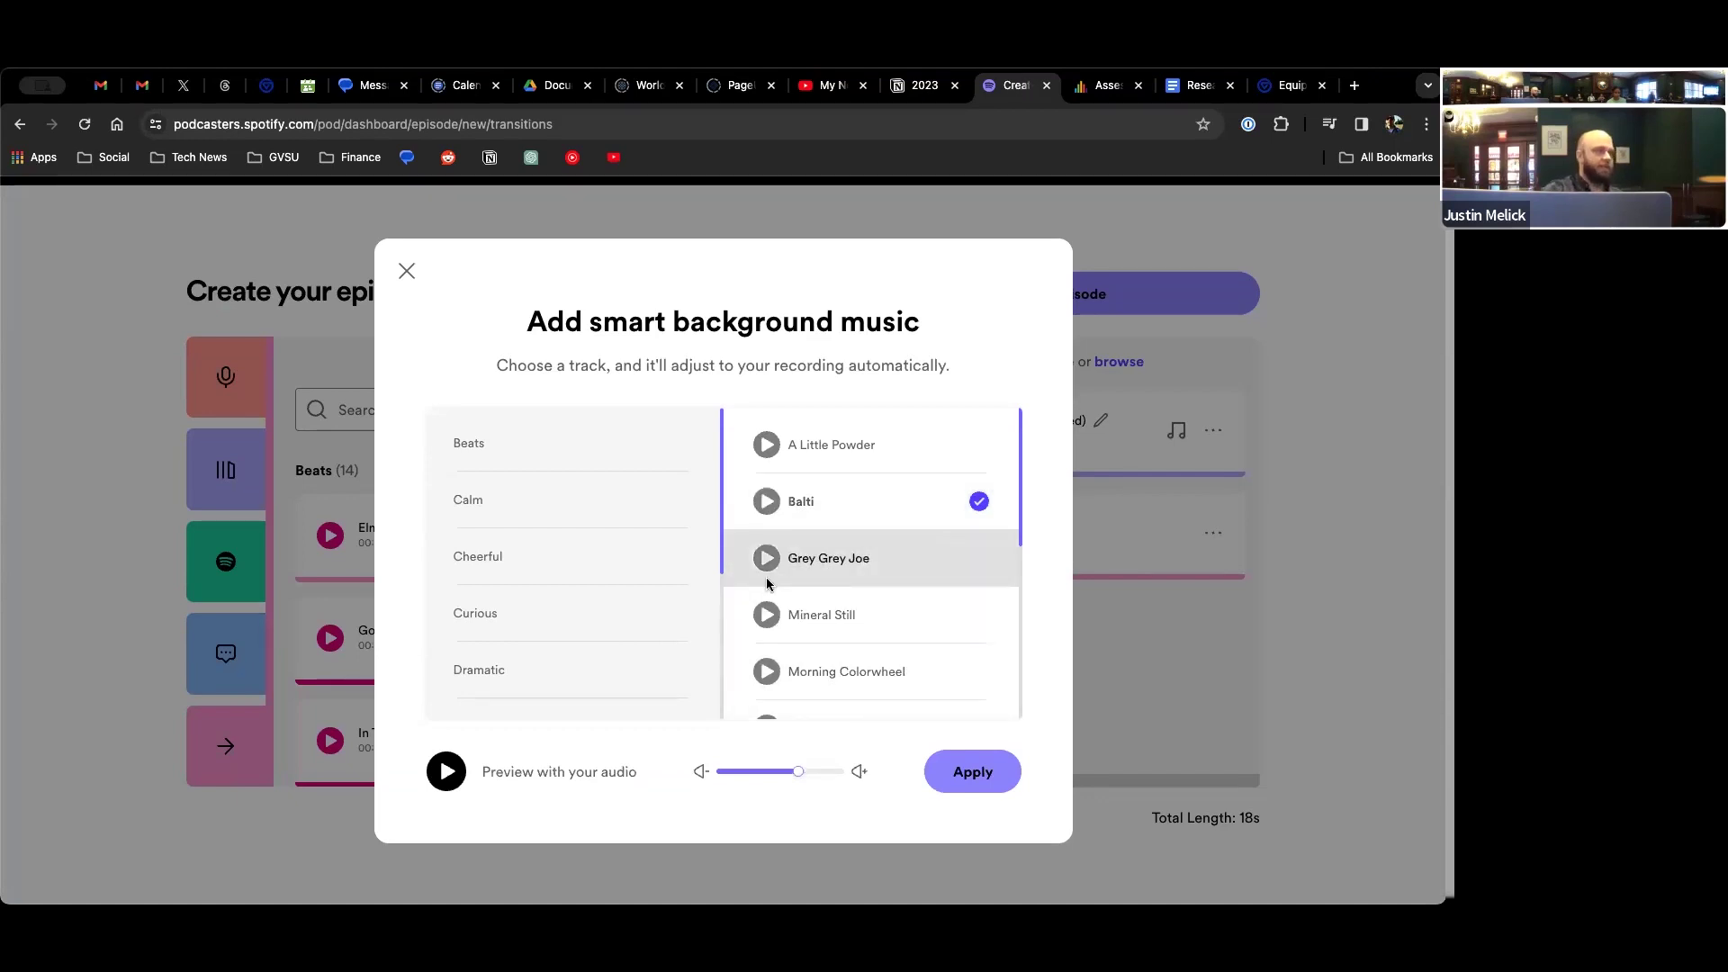
{"action": "left_click", "coordinate": [988, 776]}
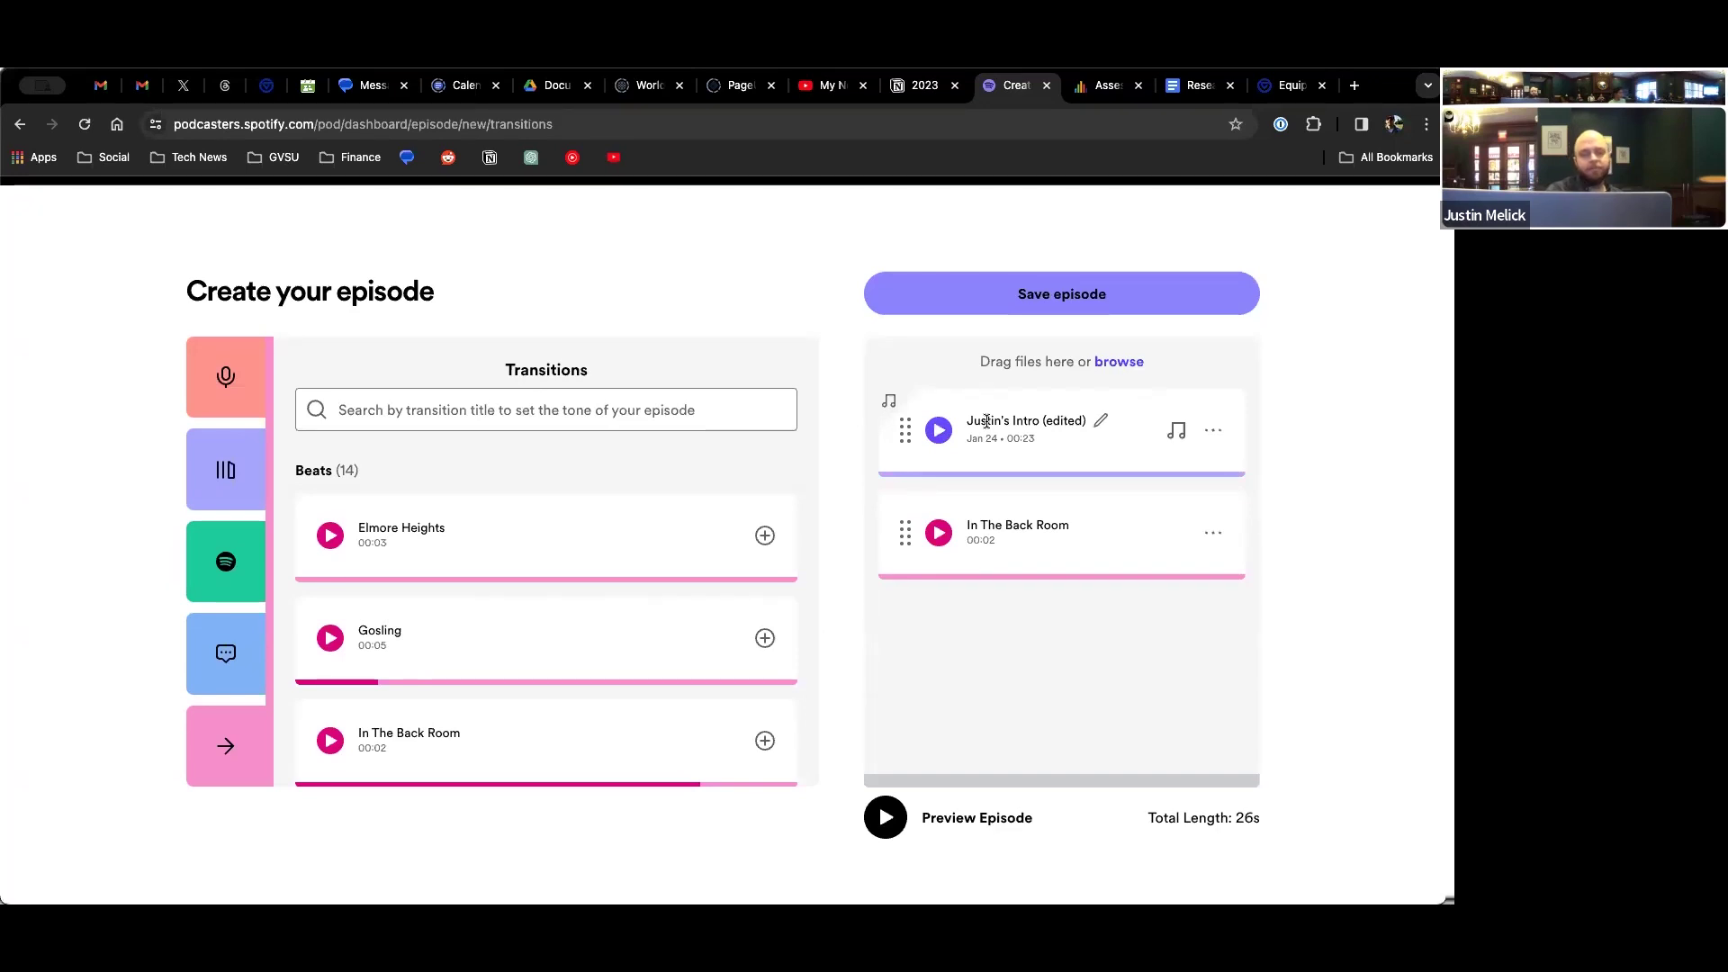
- Play the intro clip, then preview the whole episode from the start
{"action": "left_click", "coordinate": [224, 584]}
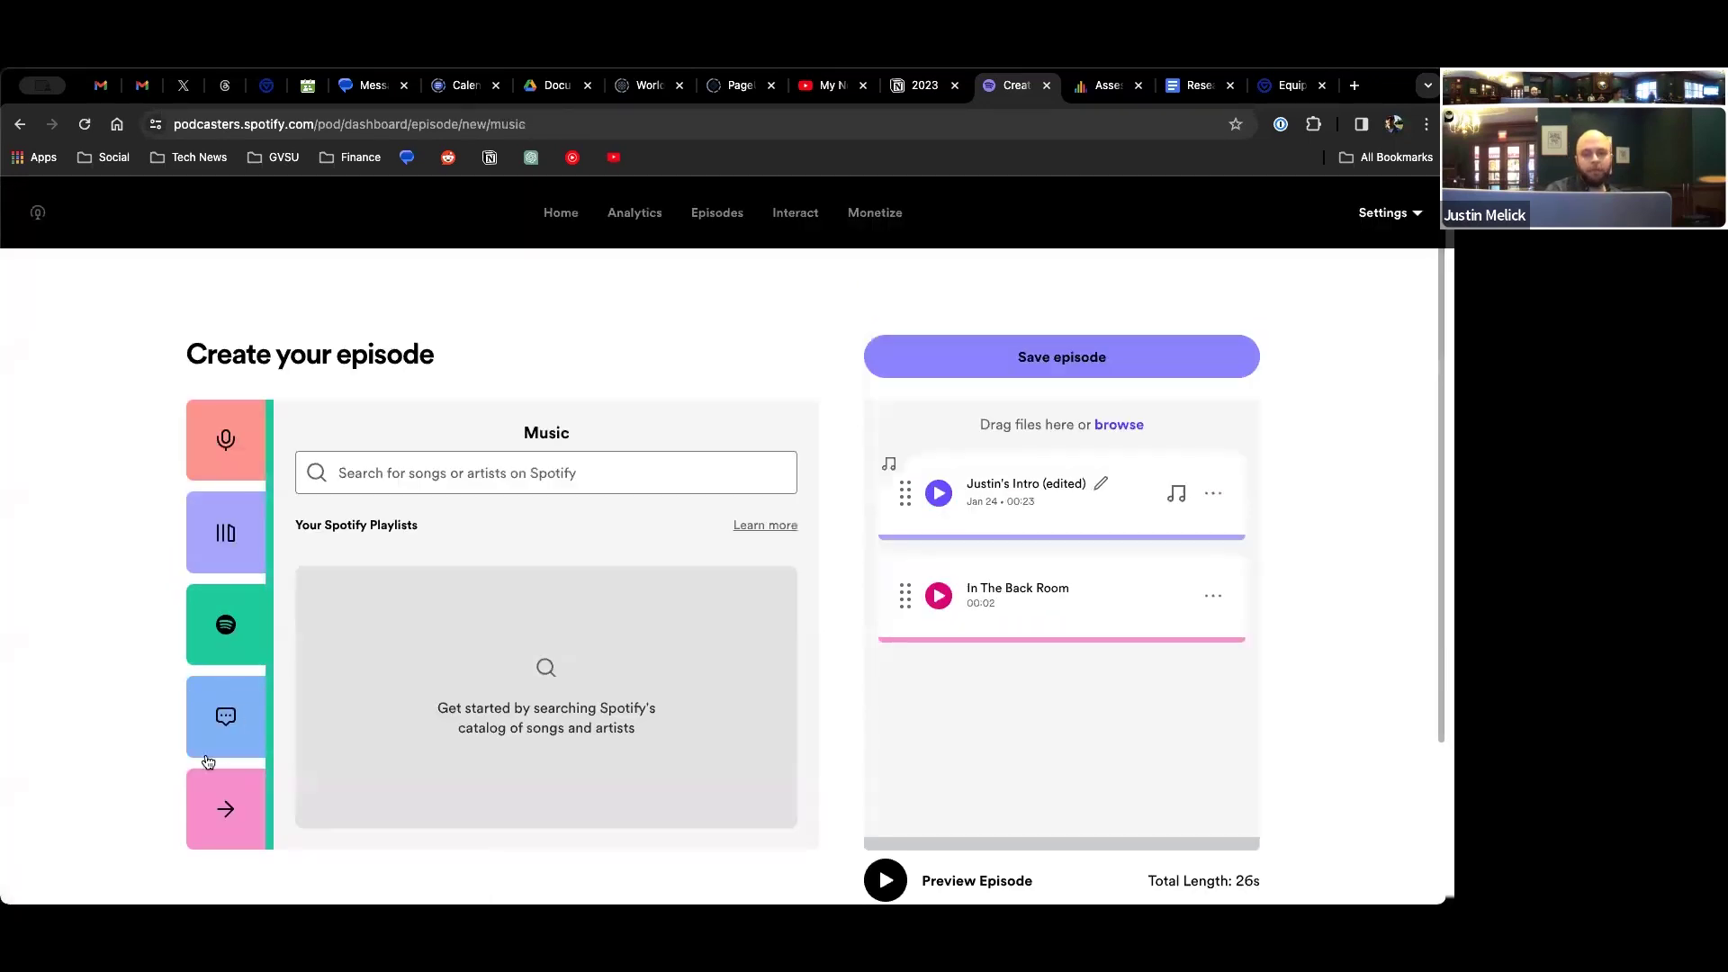
{"action": "left_click", "coordinate": [187, 837]}
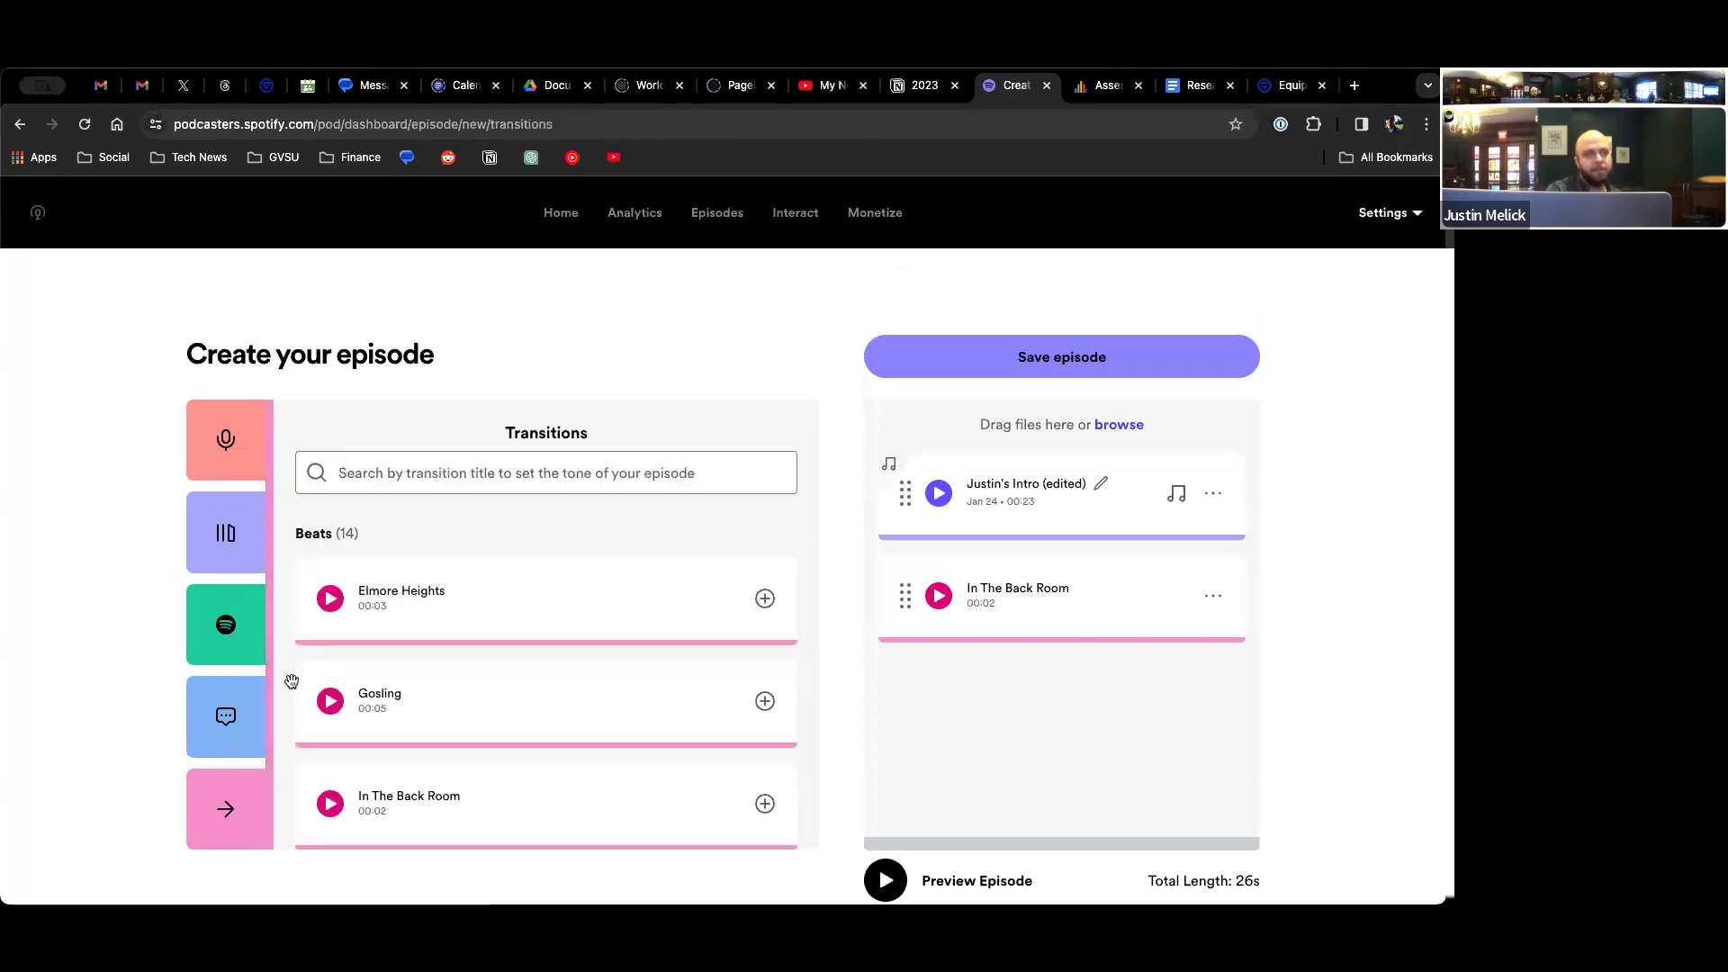
{"action": "left_click", "coordinate": [940, 495]}
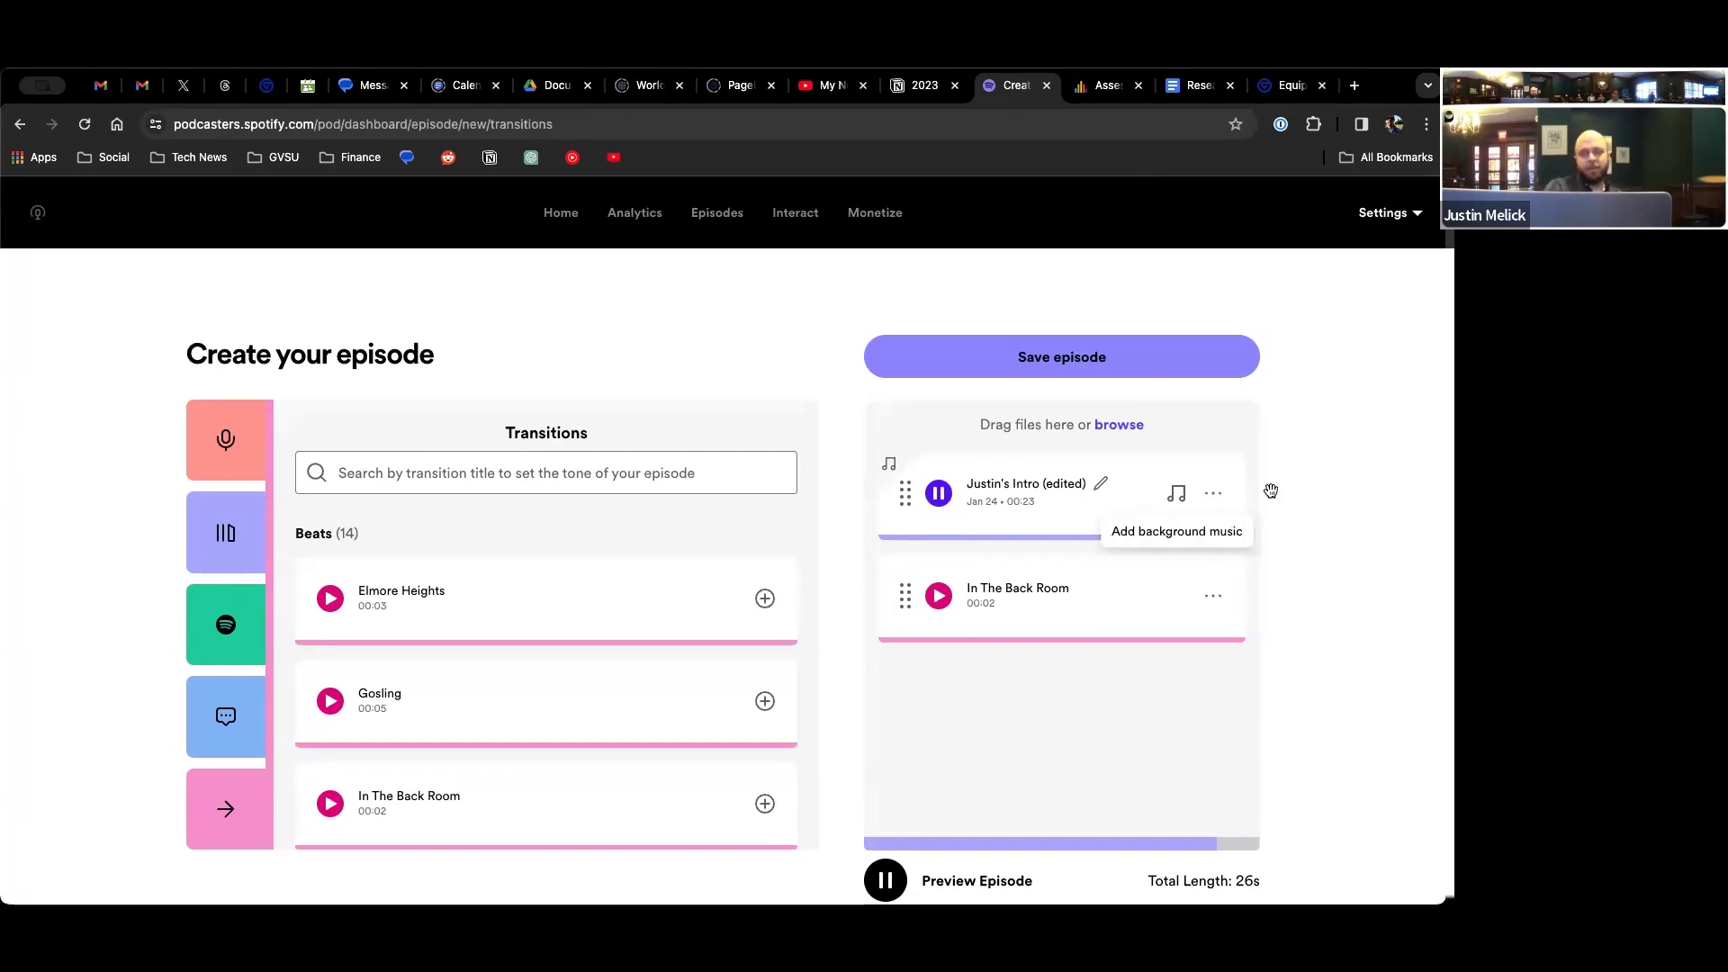
{"action": "left_click", "coordinate": [939, 495]}
{"action": "scroll", "coordinate": [996, 675], "scroll_direction": "down", "scroll_amount": 1}
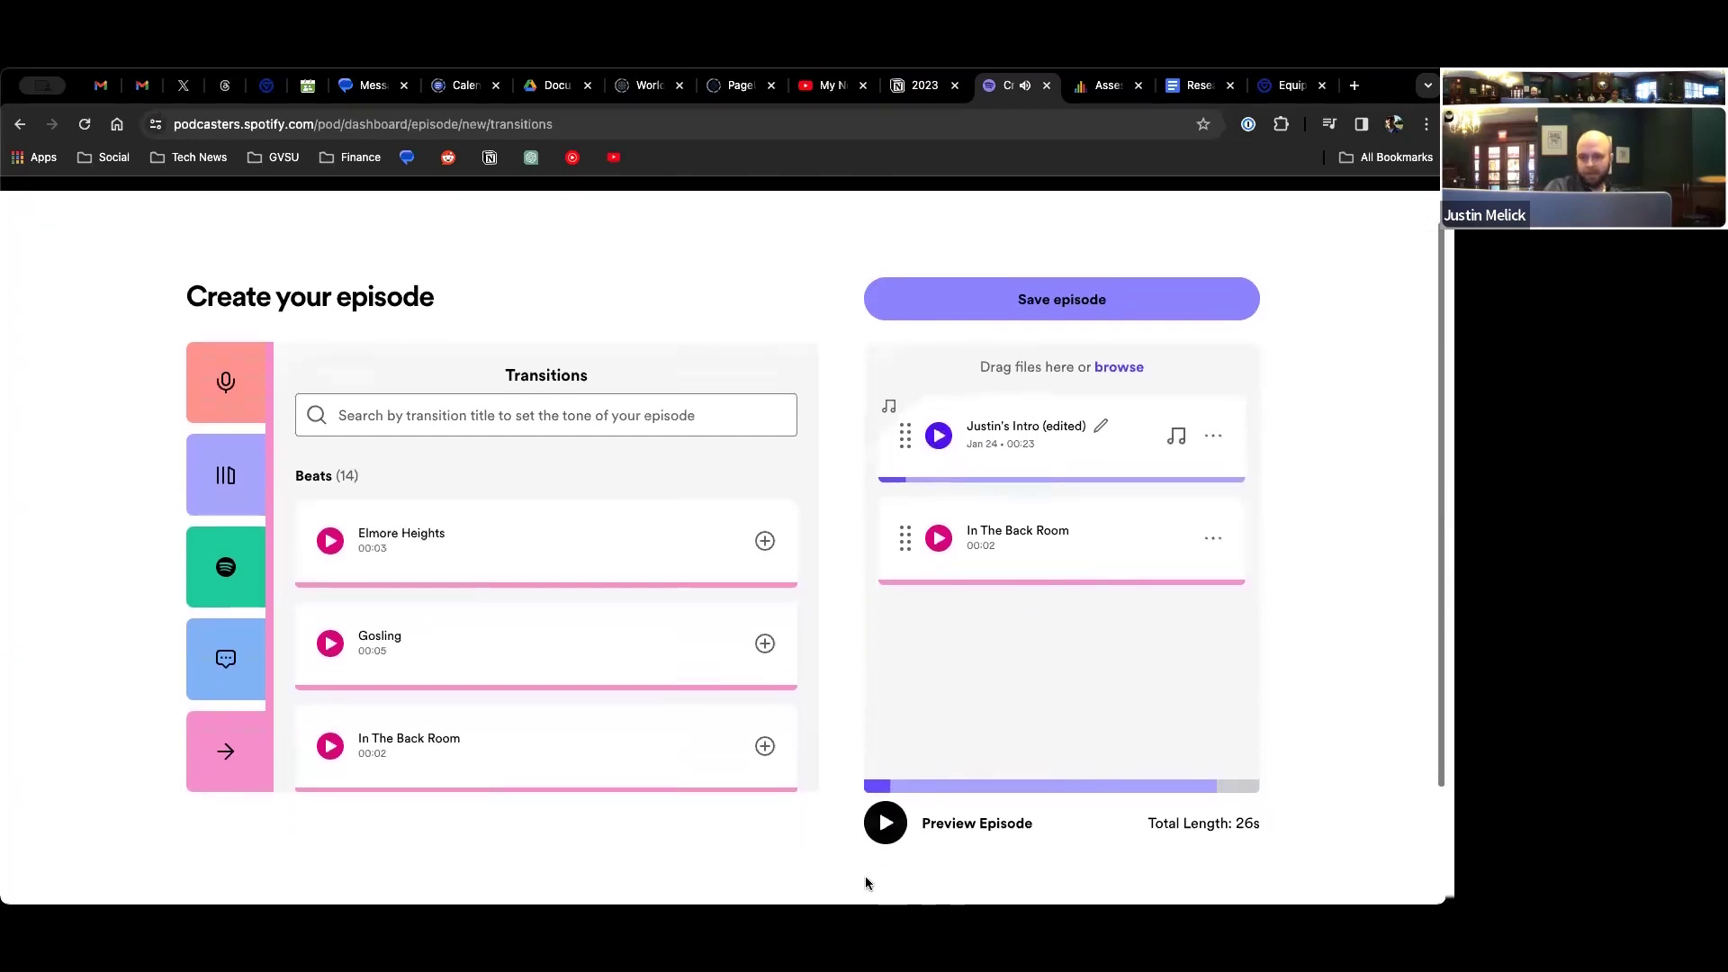
{"action": "left_click", "coordinate": [890, 810]}
{"action": "left_click", "coordinate": [893, 805]}
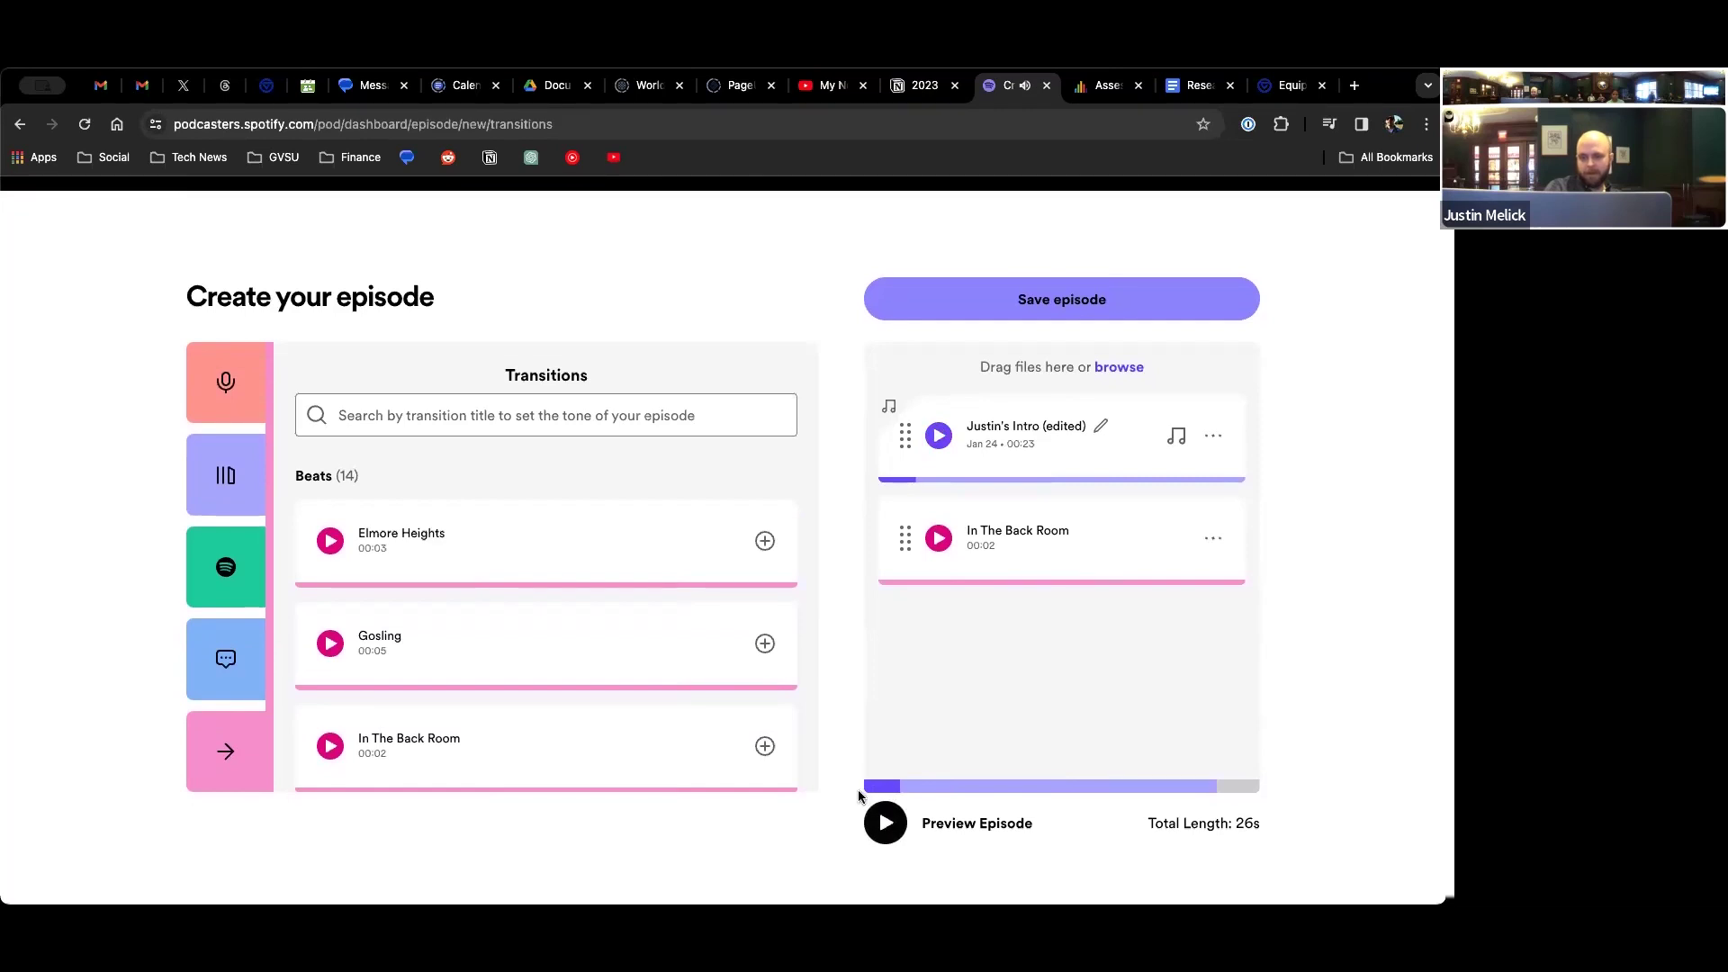
{"action": "left_click", "coordinate": [869, 794]}
{"action": "left_click", "coordinate": [885, 823]}
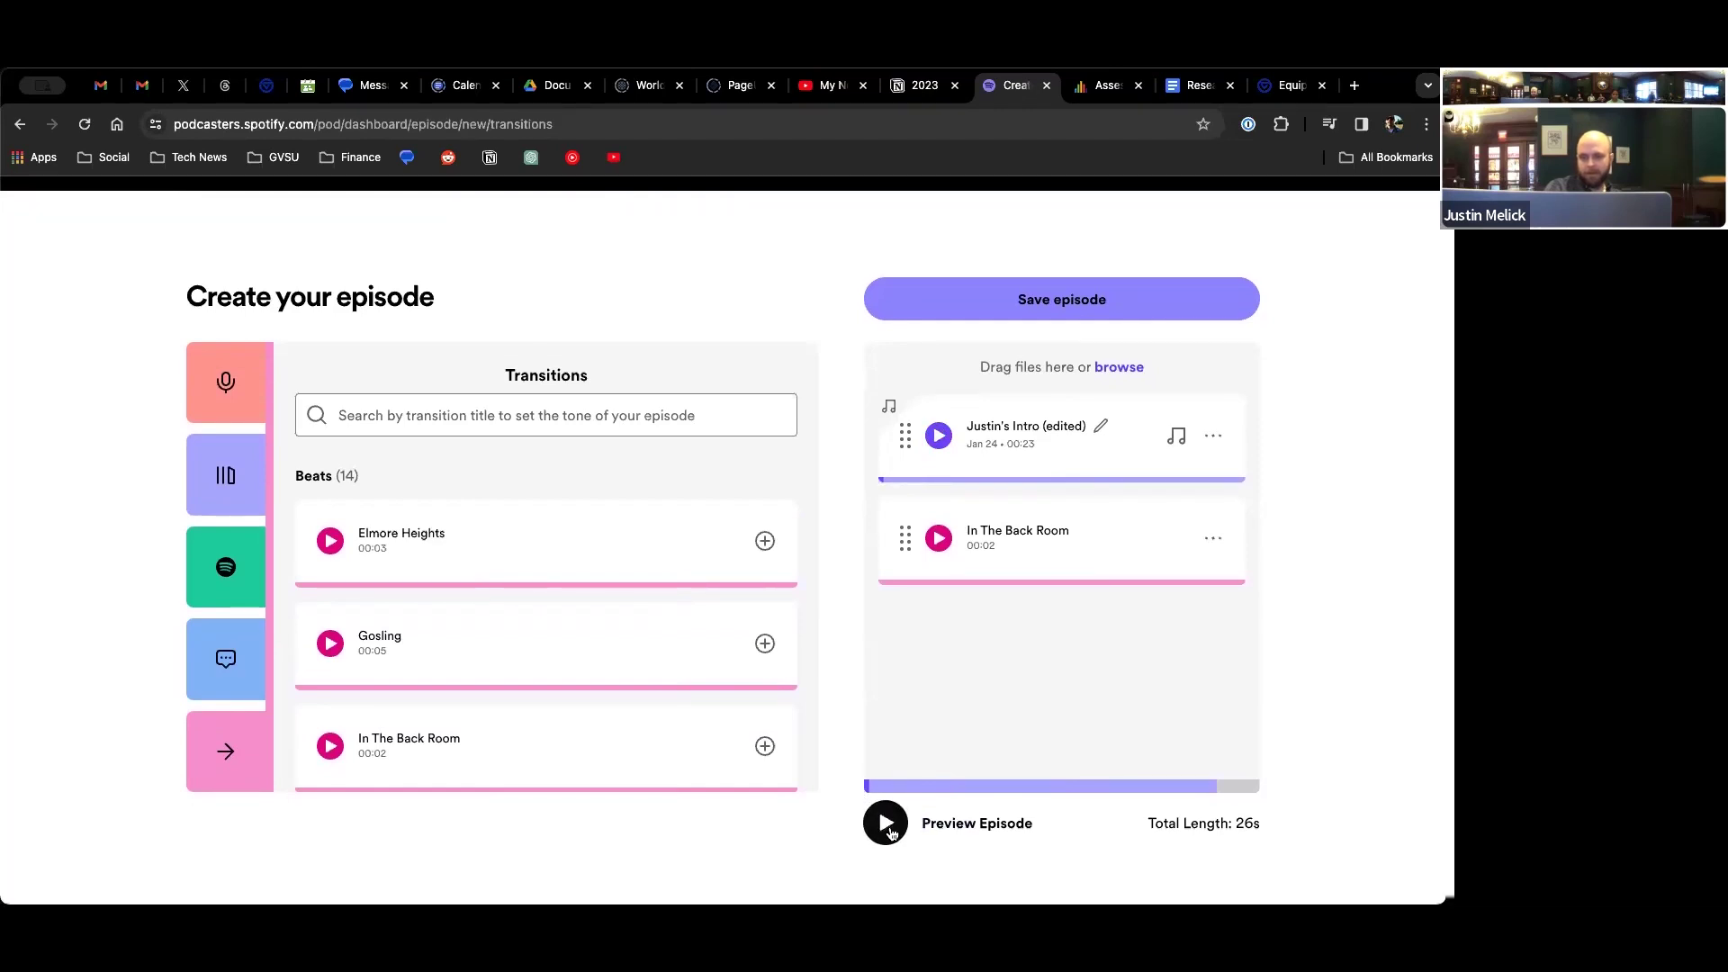
{"action": "left_click", "coordinate": [886, 823]}
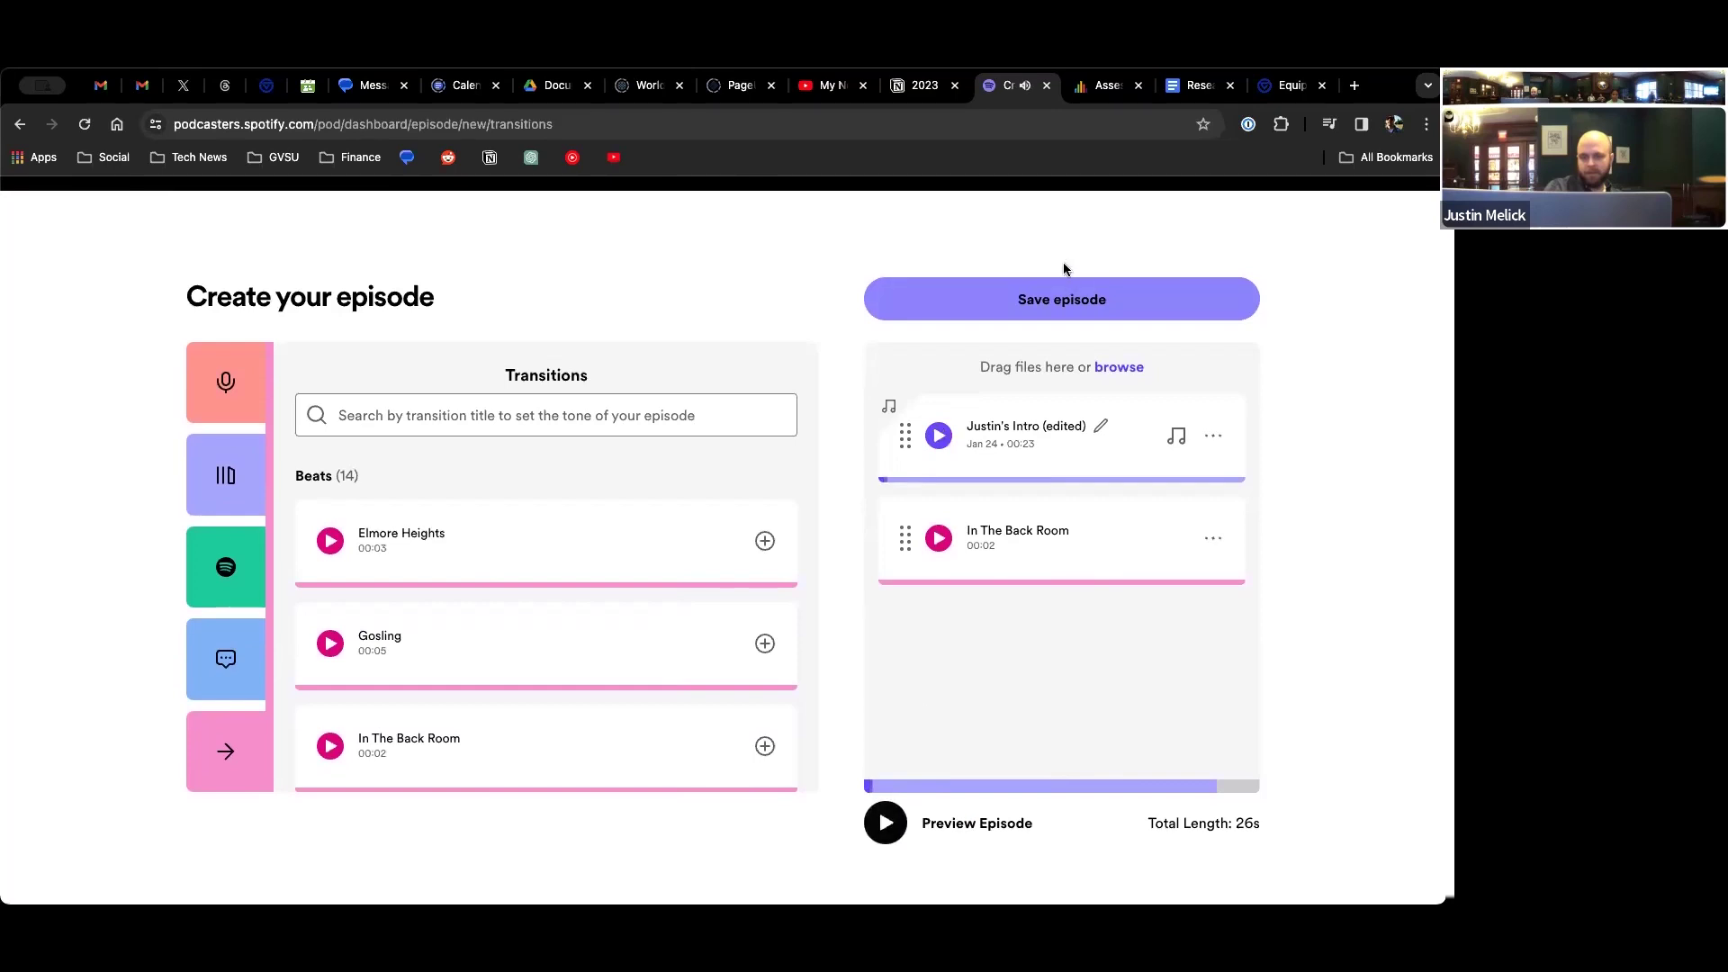
- Replay part of the intro, then save the episode to reach the Episode Details step
{"action": "left_click", "coordinate": [1215, 438]}
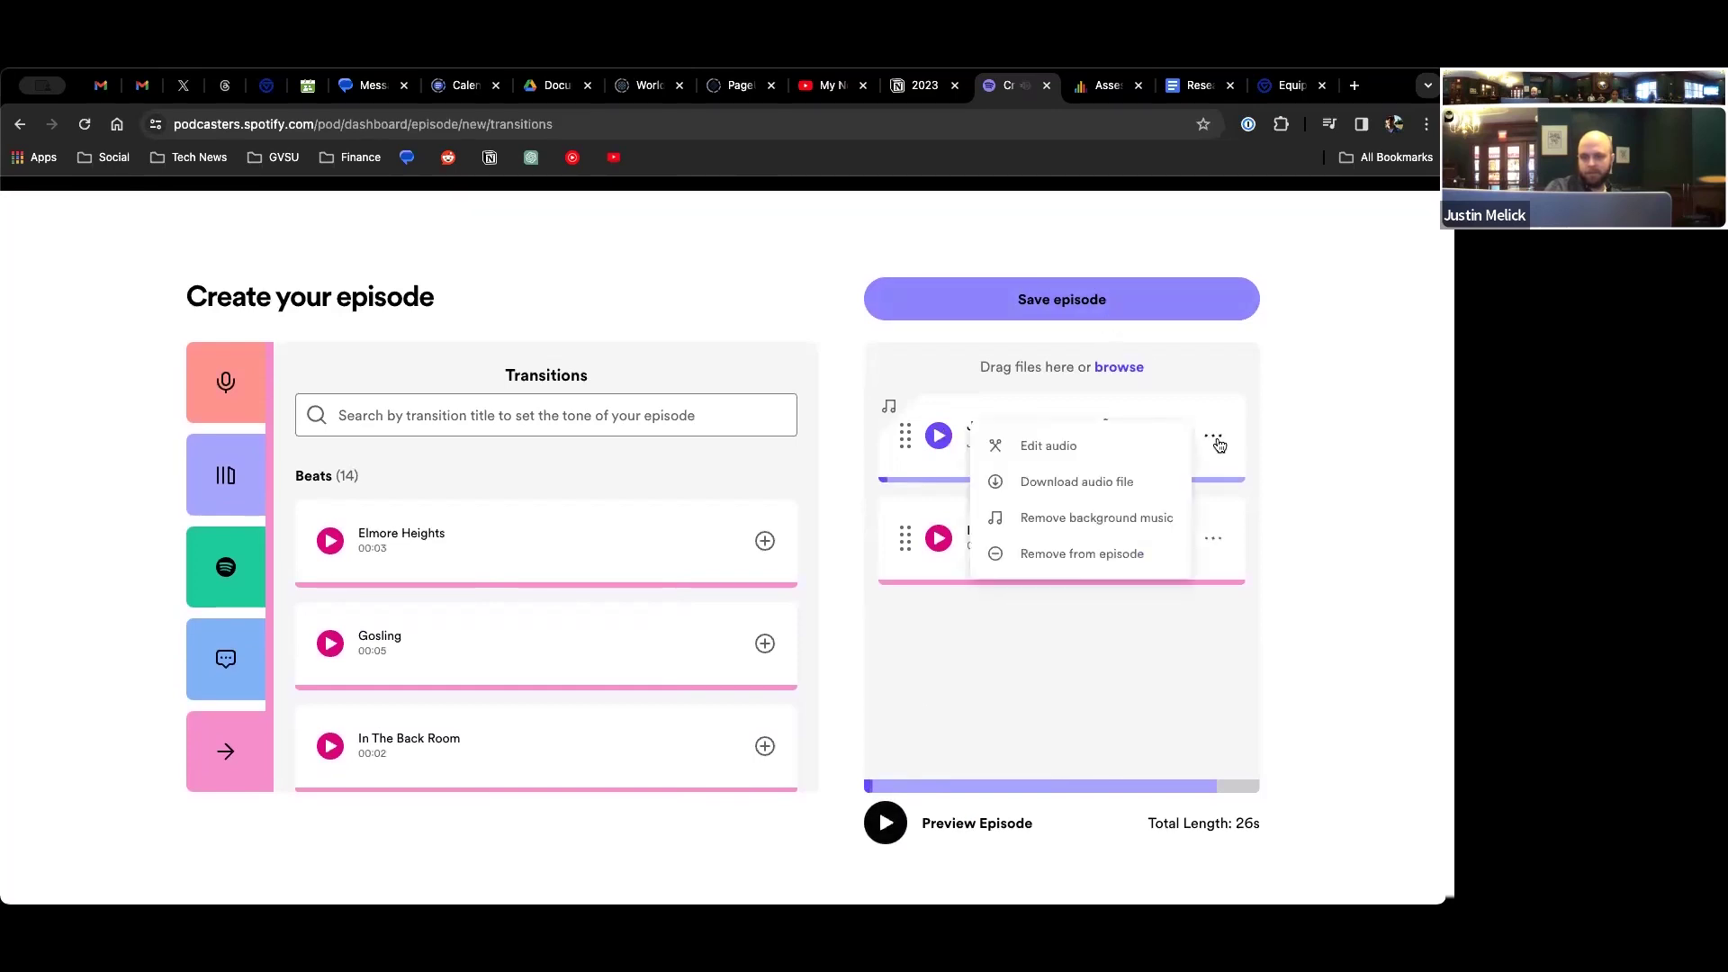
{"action": "left_click", "coordinate": [1280, 440]}
{"action": "left_click", "coordinate": [938, 437]}
{"action": "left_click", "coordinate": [937, 441]}
{"action": "left_click", "coordinate": [946, 481]}
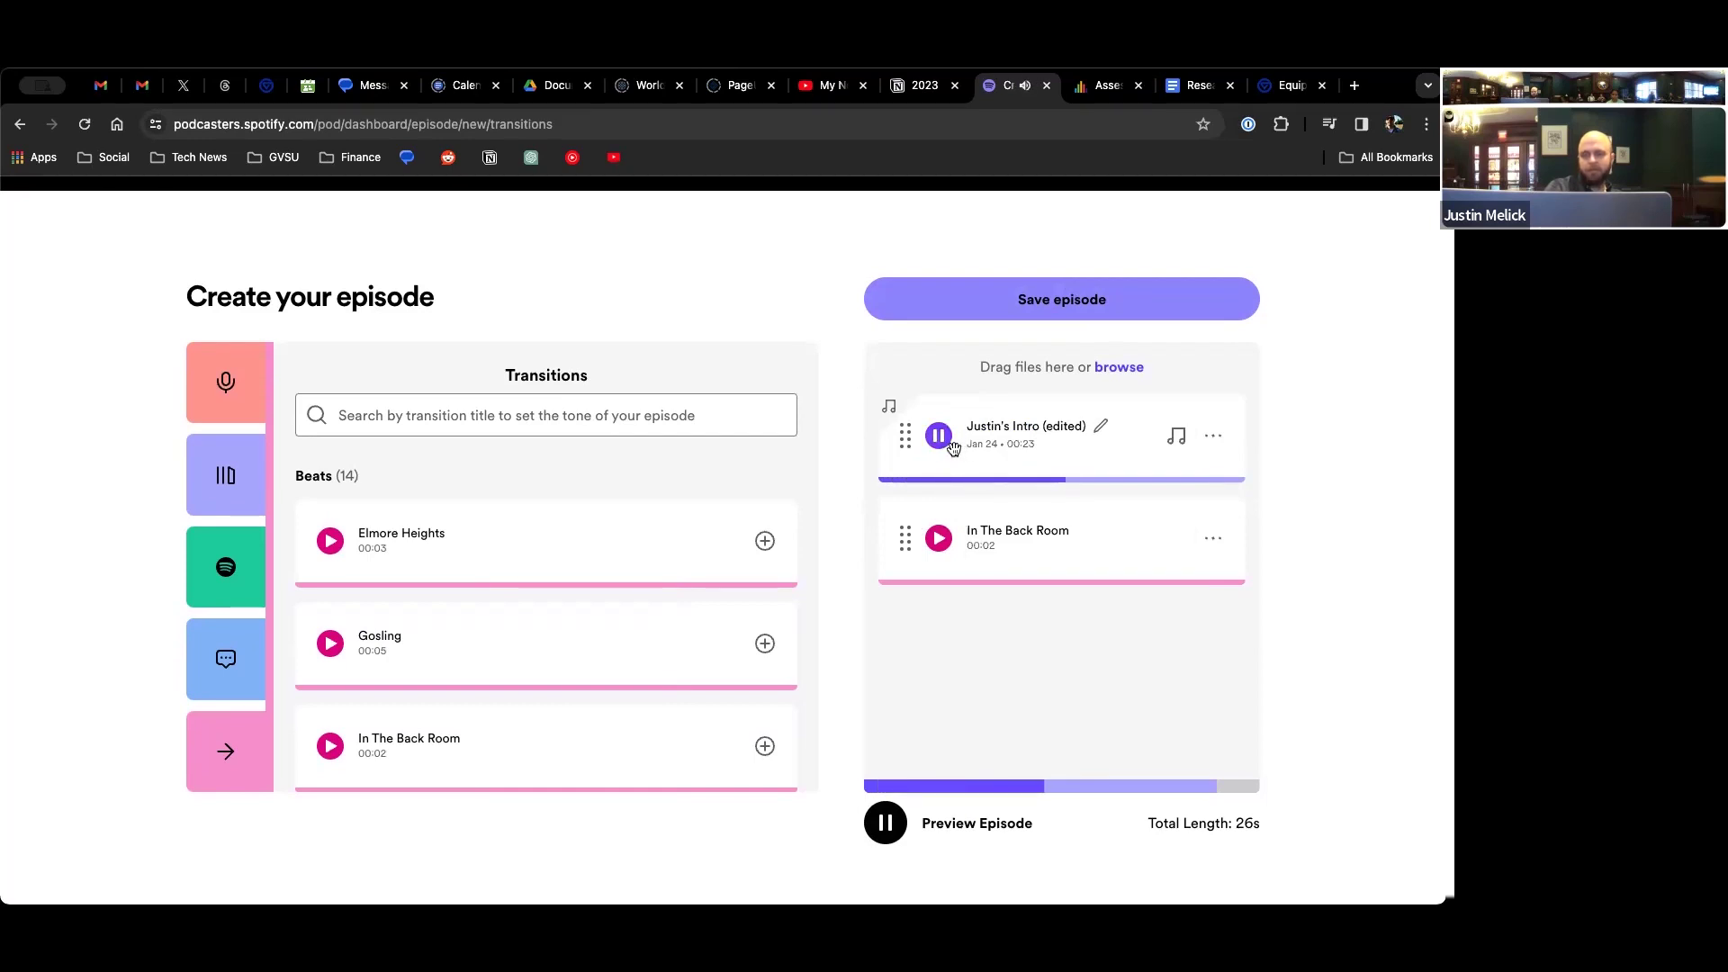
{"action": "left_click", "coordinate": [885, 822]}
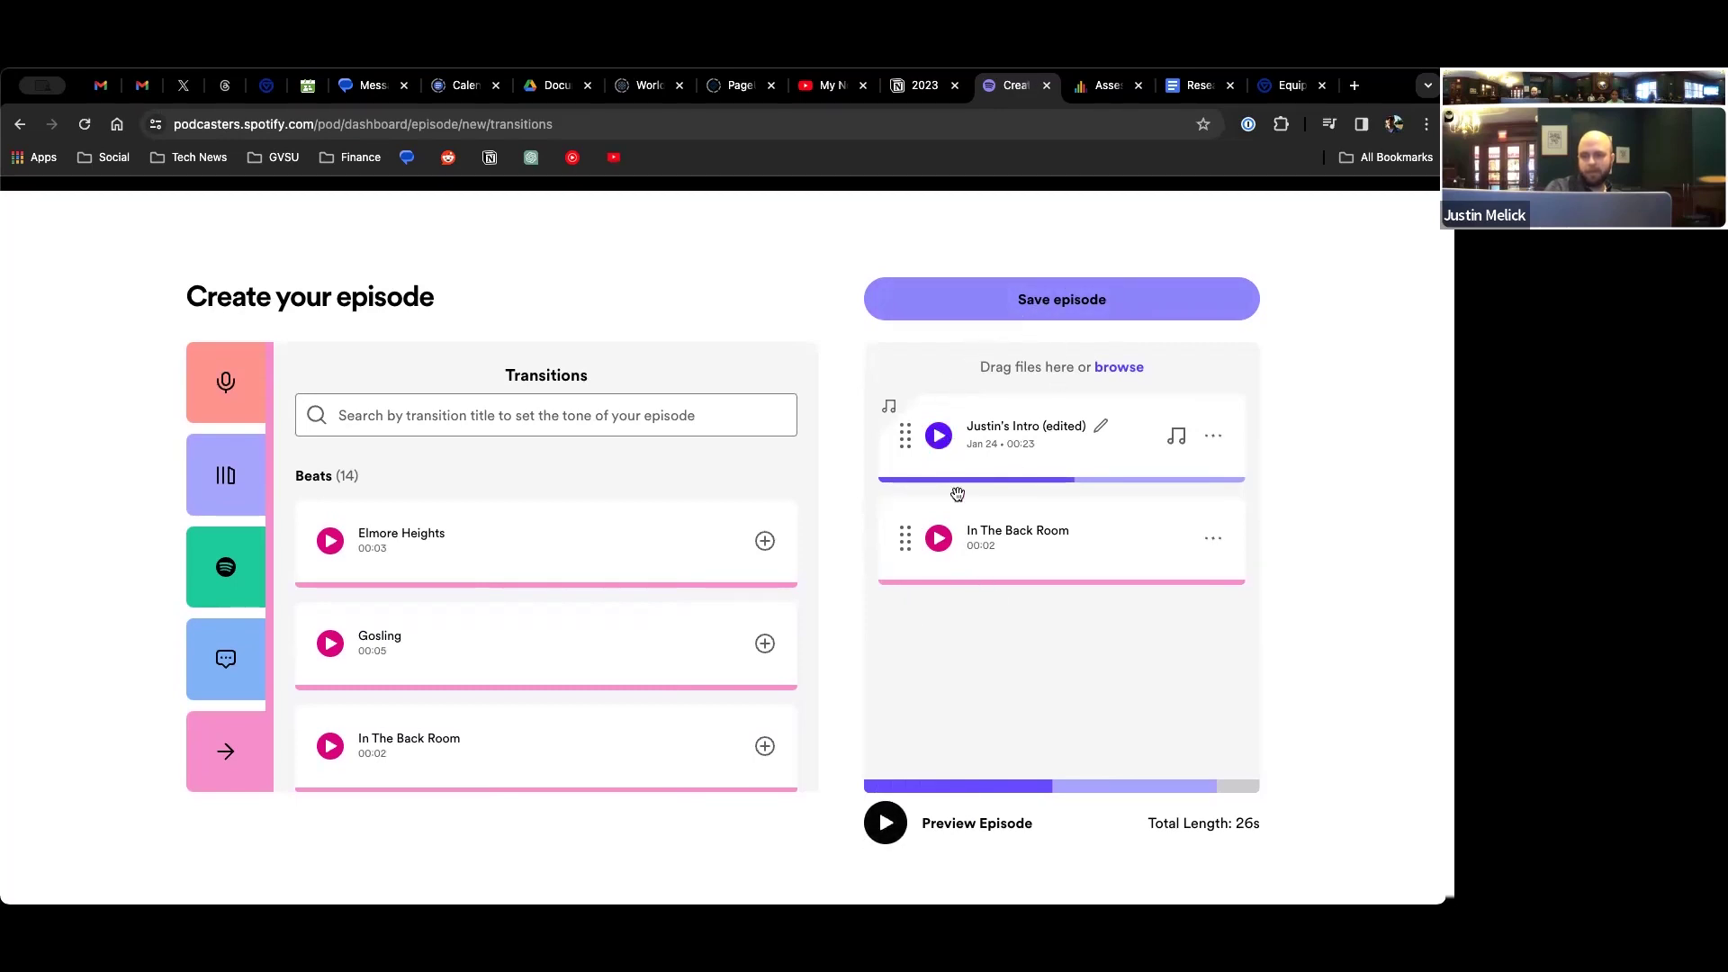
{"action": "left_click", "coordinate": [1023, 310]}
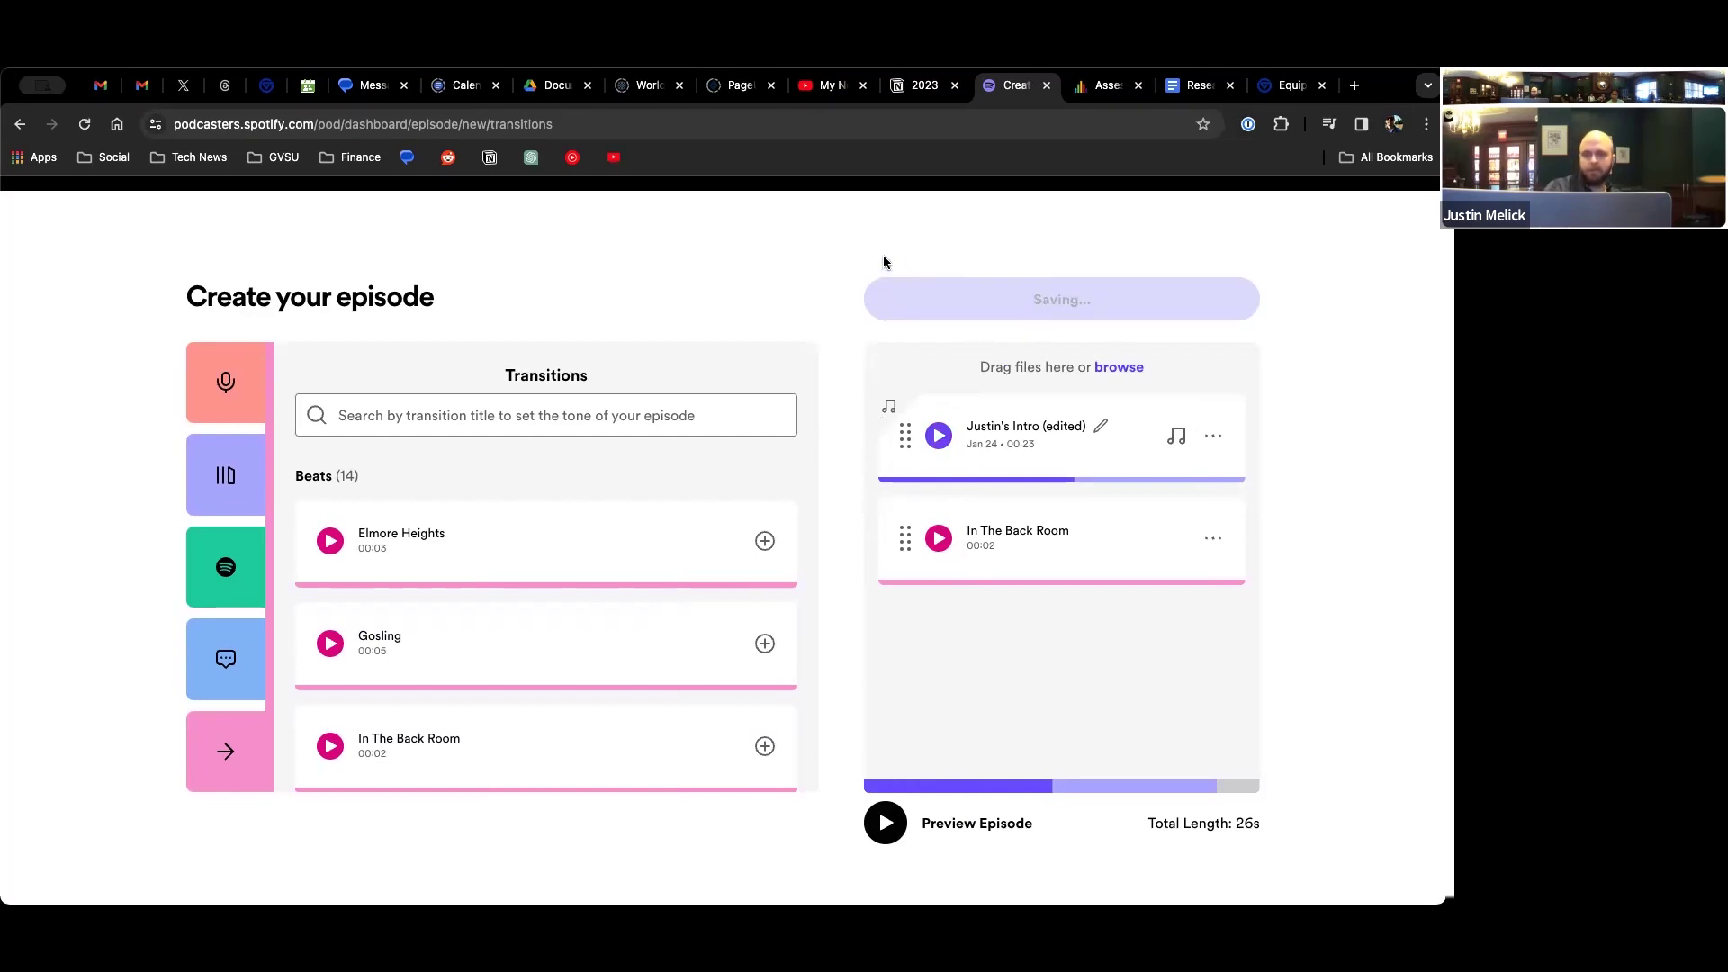
{"action": "scroll", "coordinate": [1040, 484], "scroll_direction": "up", "scroll_amount": 1}
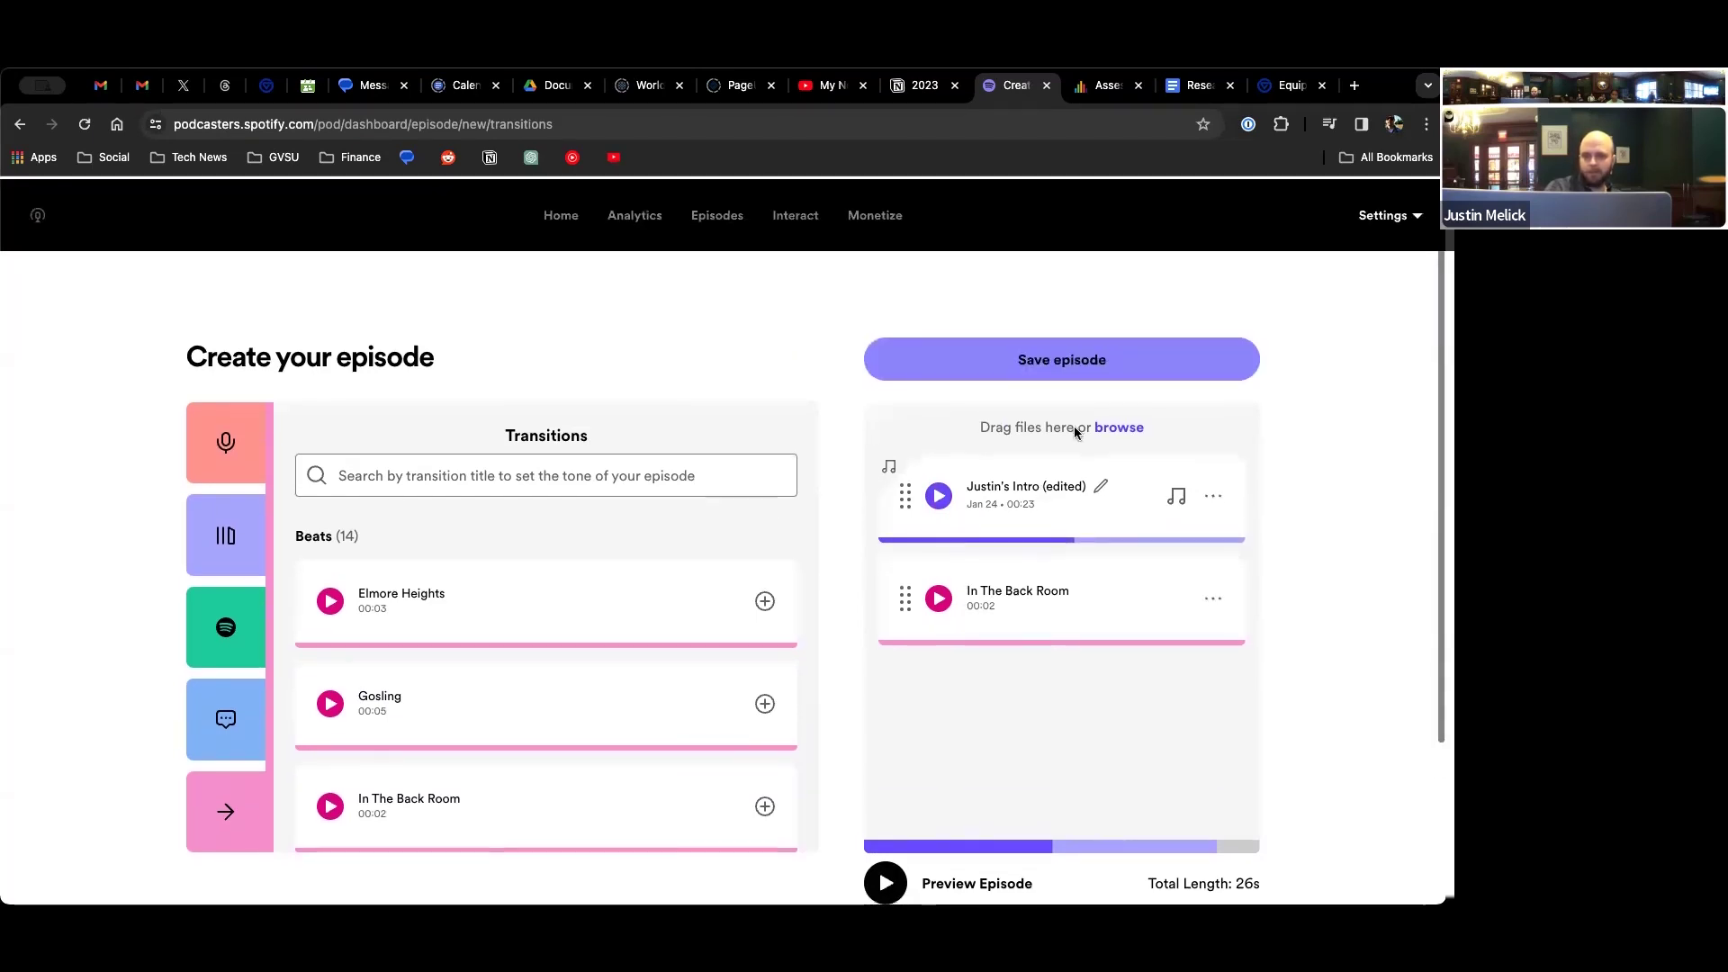
{"action": "left_click", "coordinate": [1121, 365]}
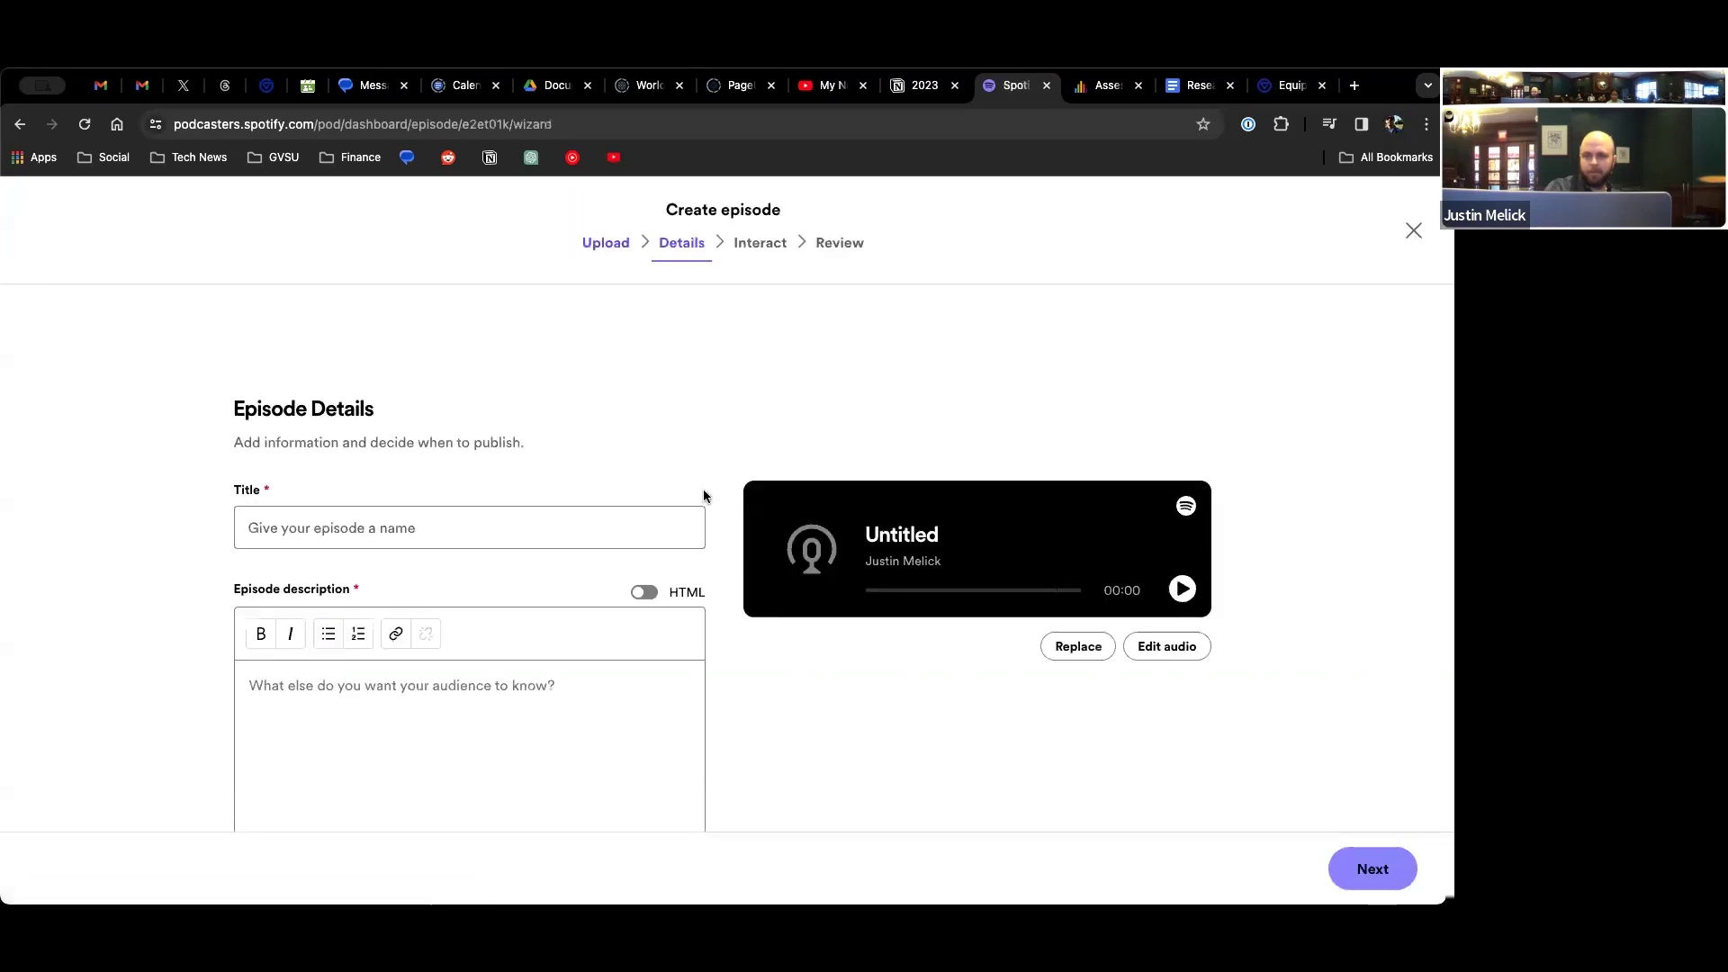
- Play and pause the Details-page audio preview, then return to the Editing episode page
{"action": "left_click", "coordinate": [1183, 590]}
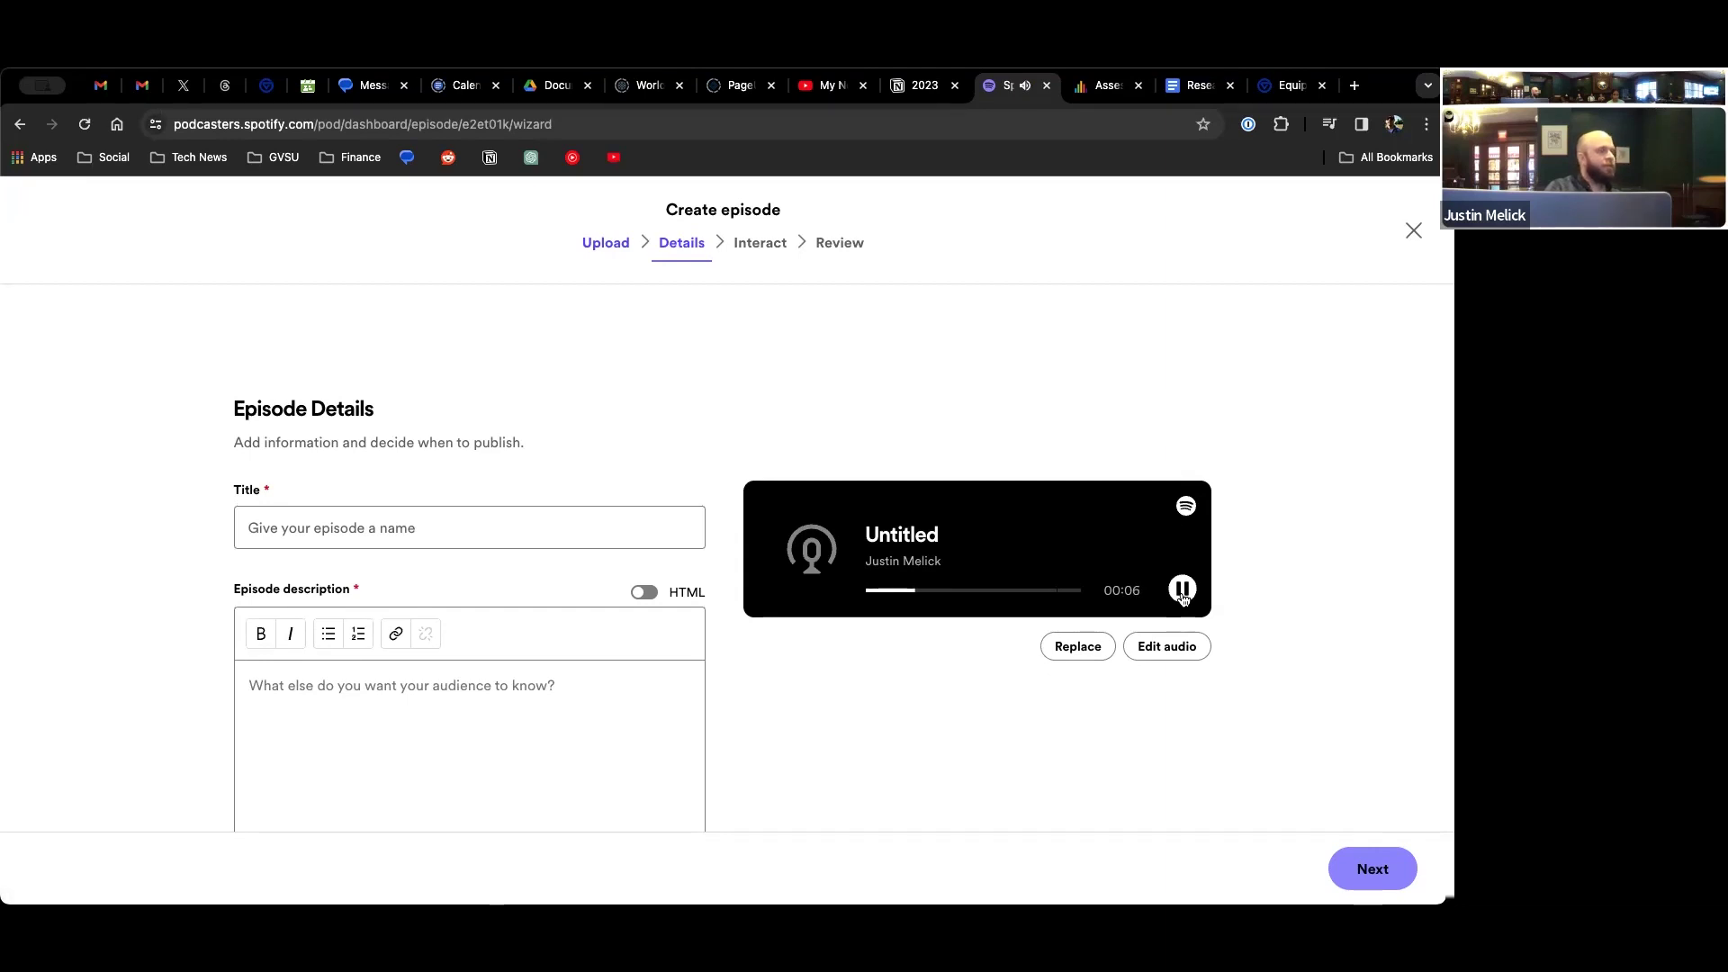
{"action": "left_click", "coordinate": [1183, 589]}
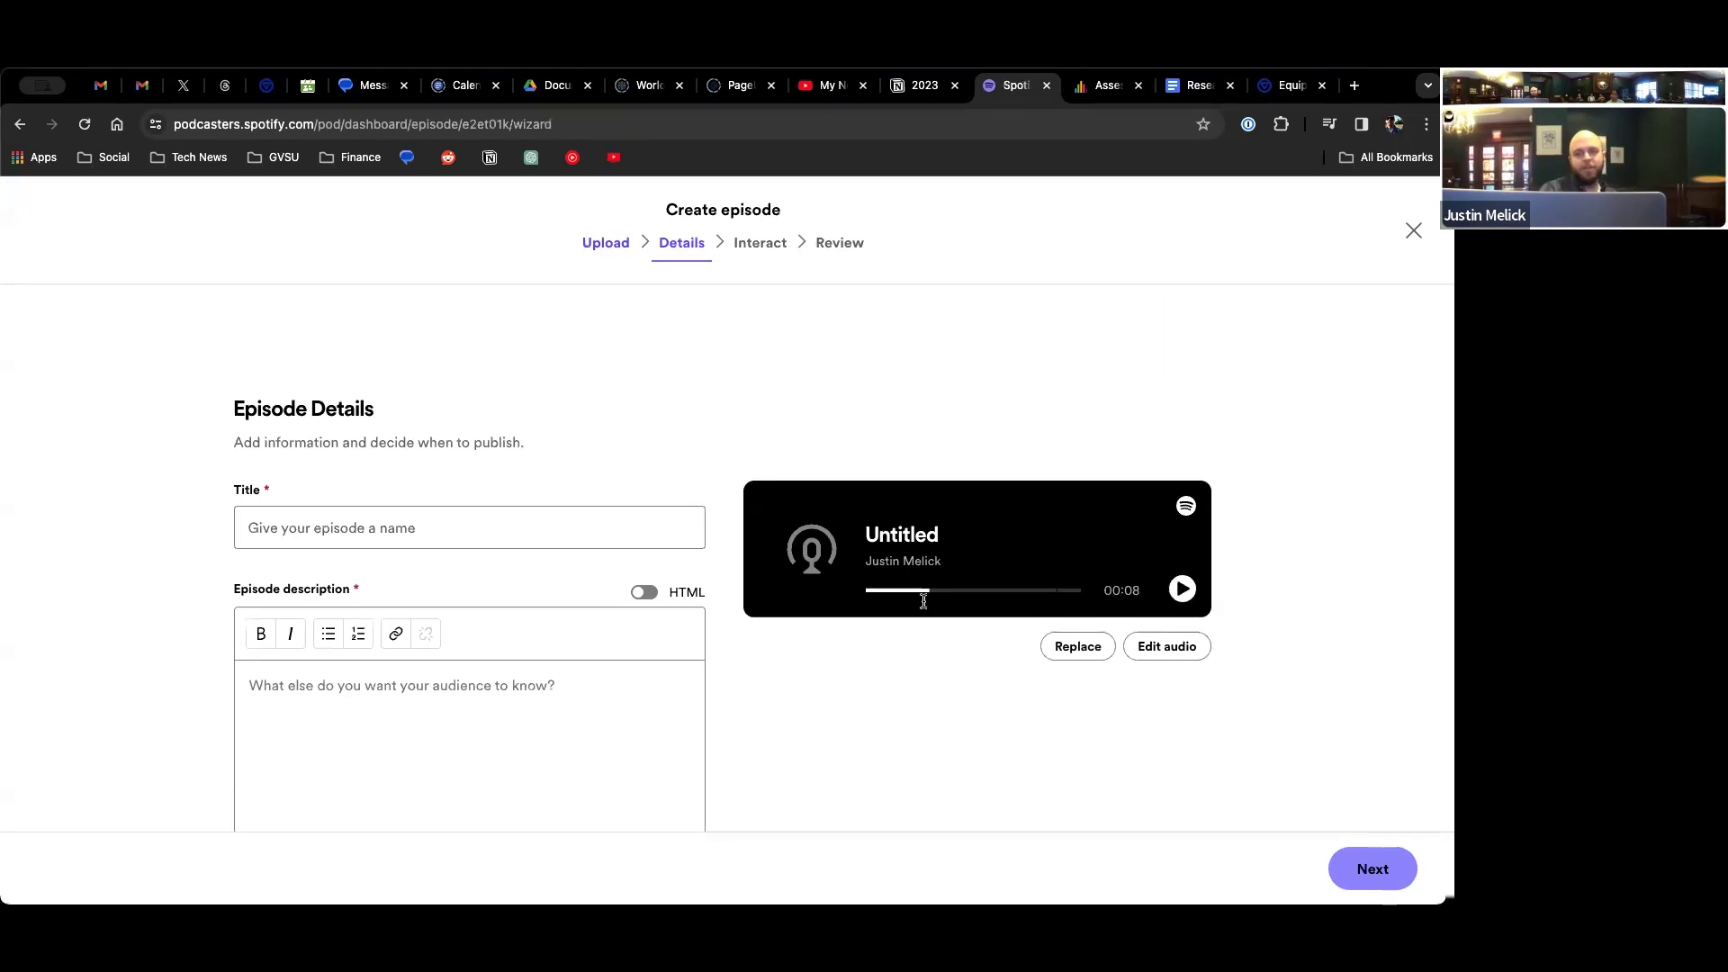
{"action": "scroll", "coordinate": [1016, 491], "scroll_direction": "down", "scroll_amount": 2}
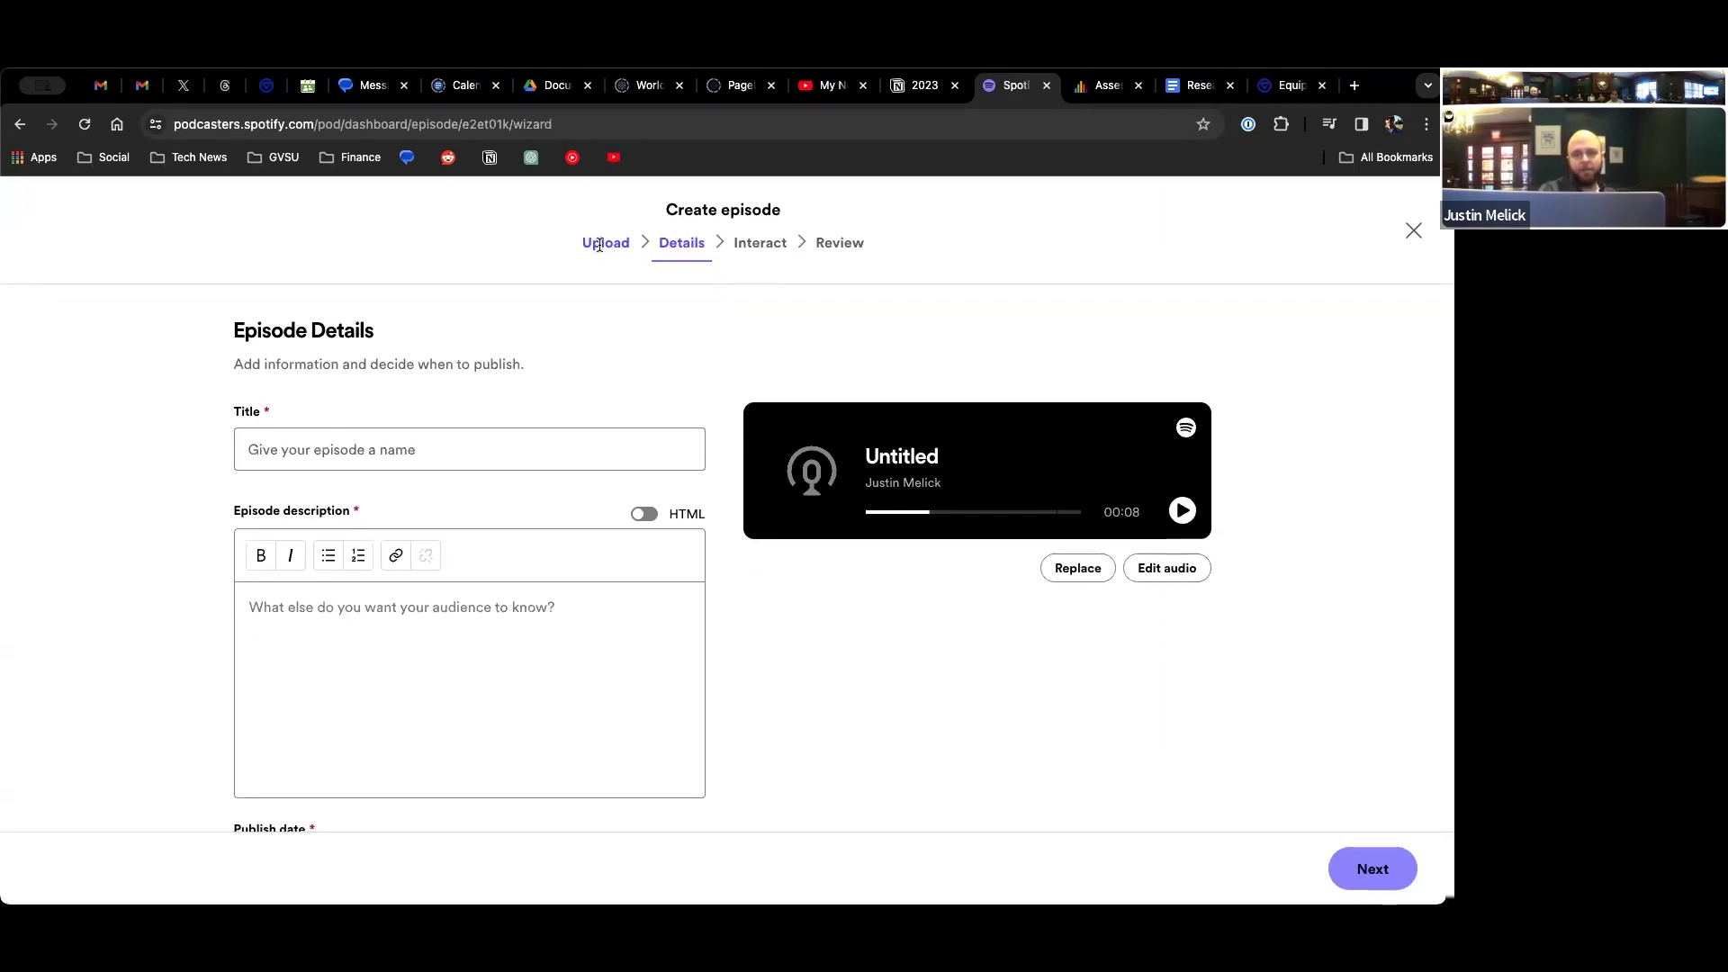
{"action": "scroll", "coordinate": [1015, 490], "scroll_direction": "down", "scroll_amount": 3}
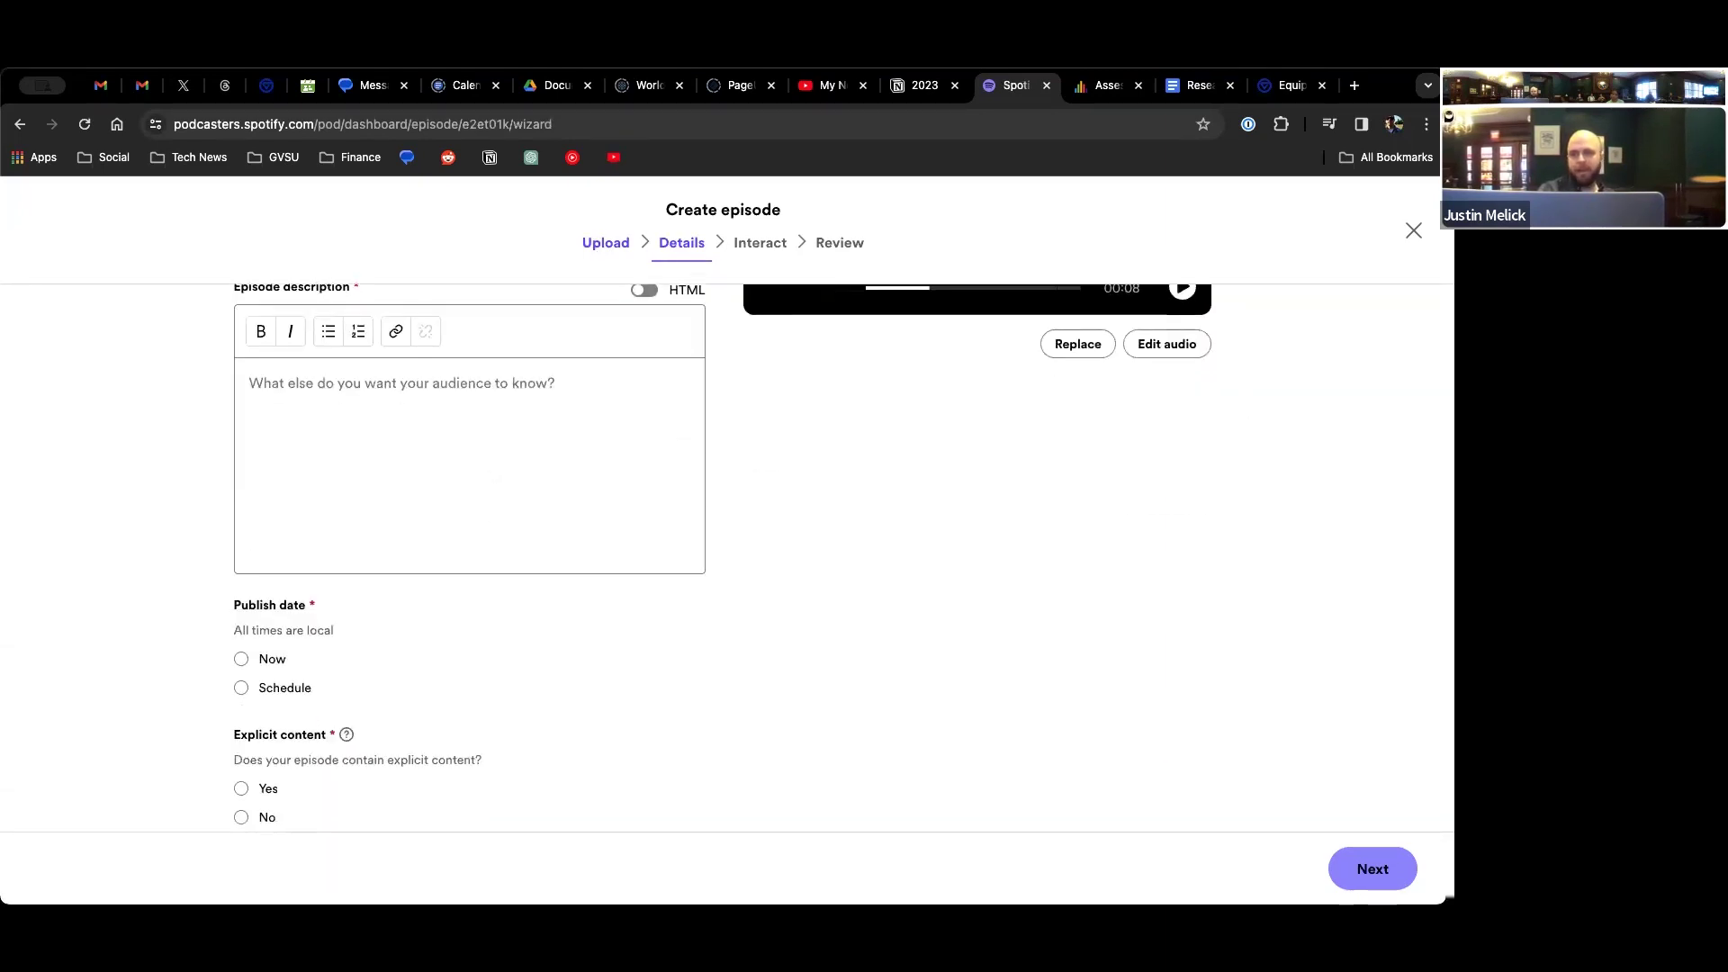
{"action": "left_click", "coordinate": [1168, 344]}
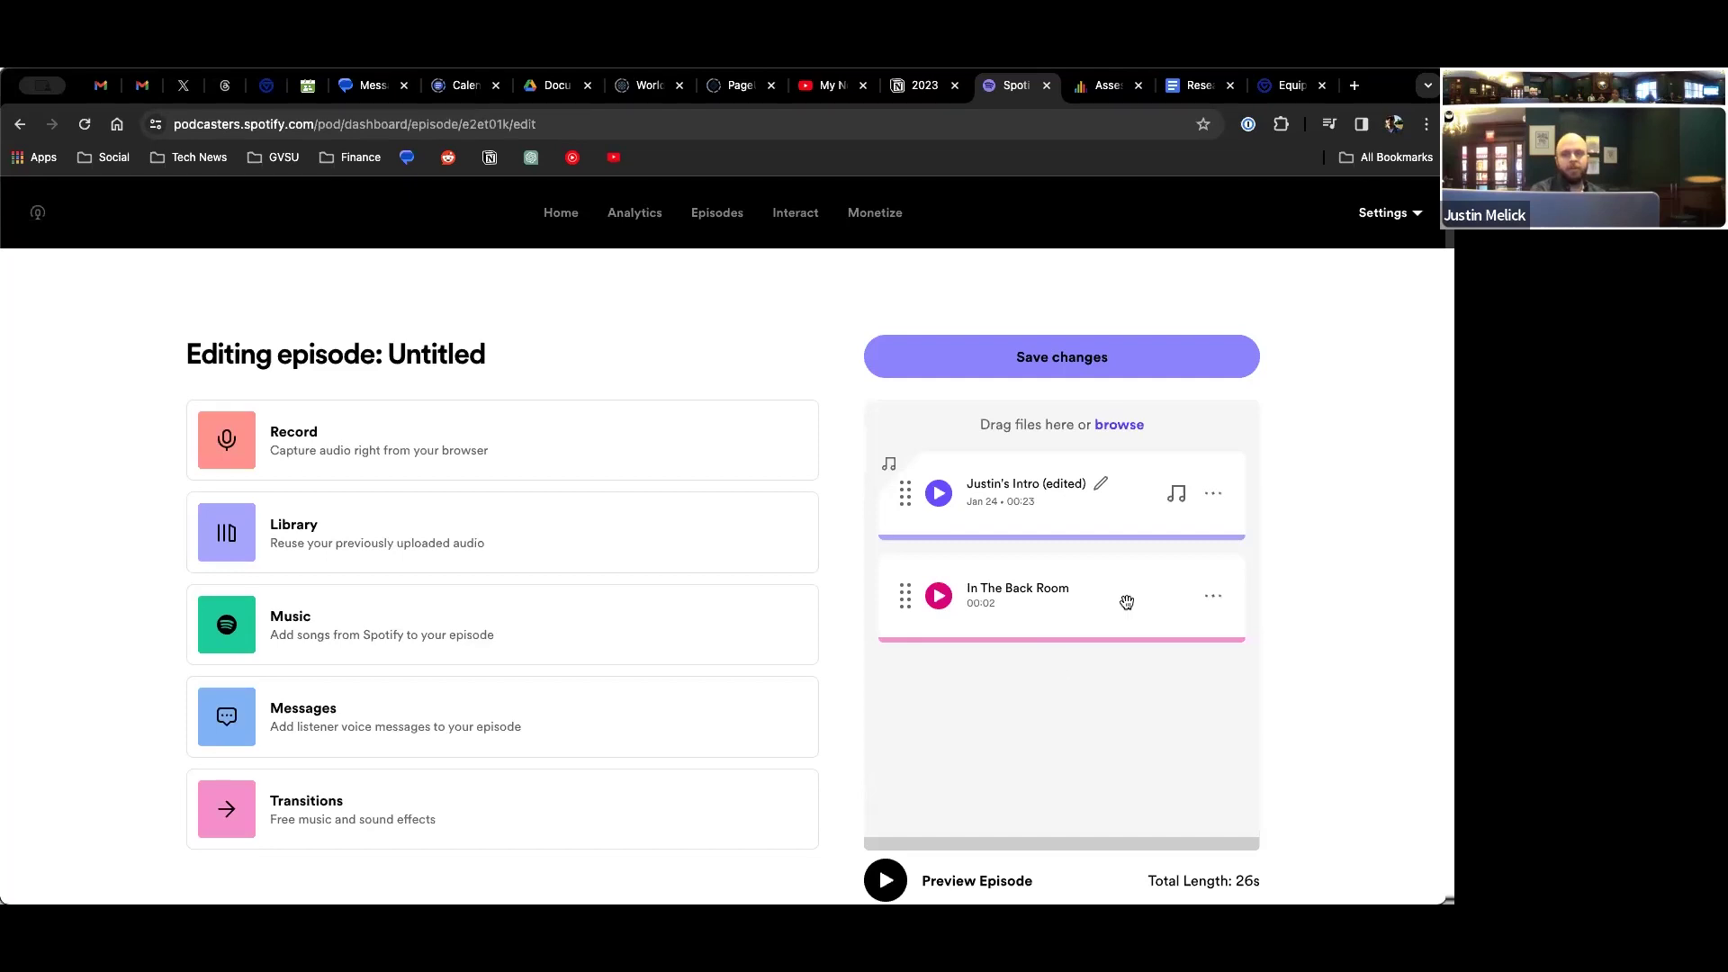
- Save the audio changes, then attempt Next with an empty title to surface the required-field errors
{"action": "left_click", "coordinate": [1145, 355]}
{"action": "scroll", "coordinate": [1008, 567], "scroll_direction": "down", "scroll_amount": 3}
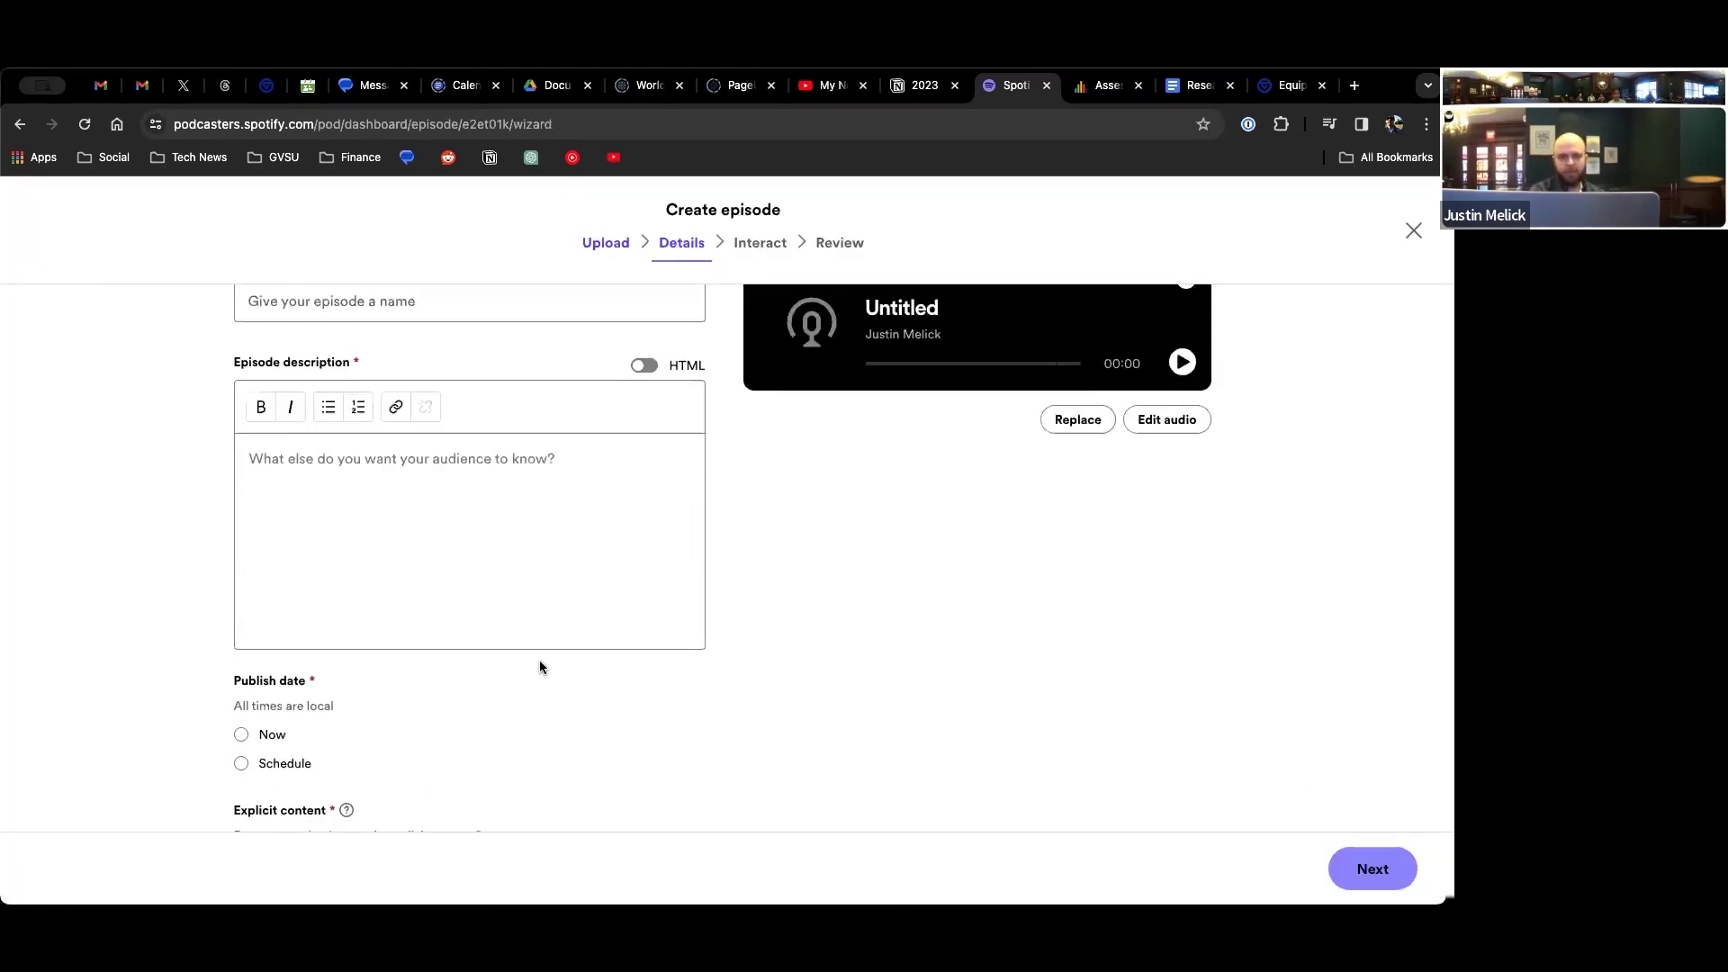
{"action": "scroll", "coordinate": [538, 660], "scroll_direction": "down", "scroll_amount": 1}
{"action": "scroll", "coordinate": [539, 660], "scroll_direction": "up", "scroll_amount": 3}
{"action": "left_click", "coordinate": [367, 445]}
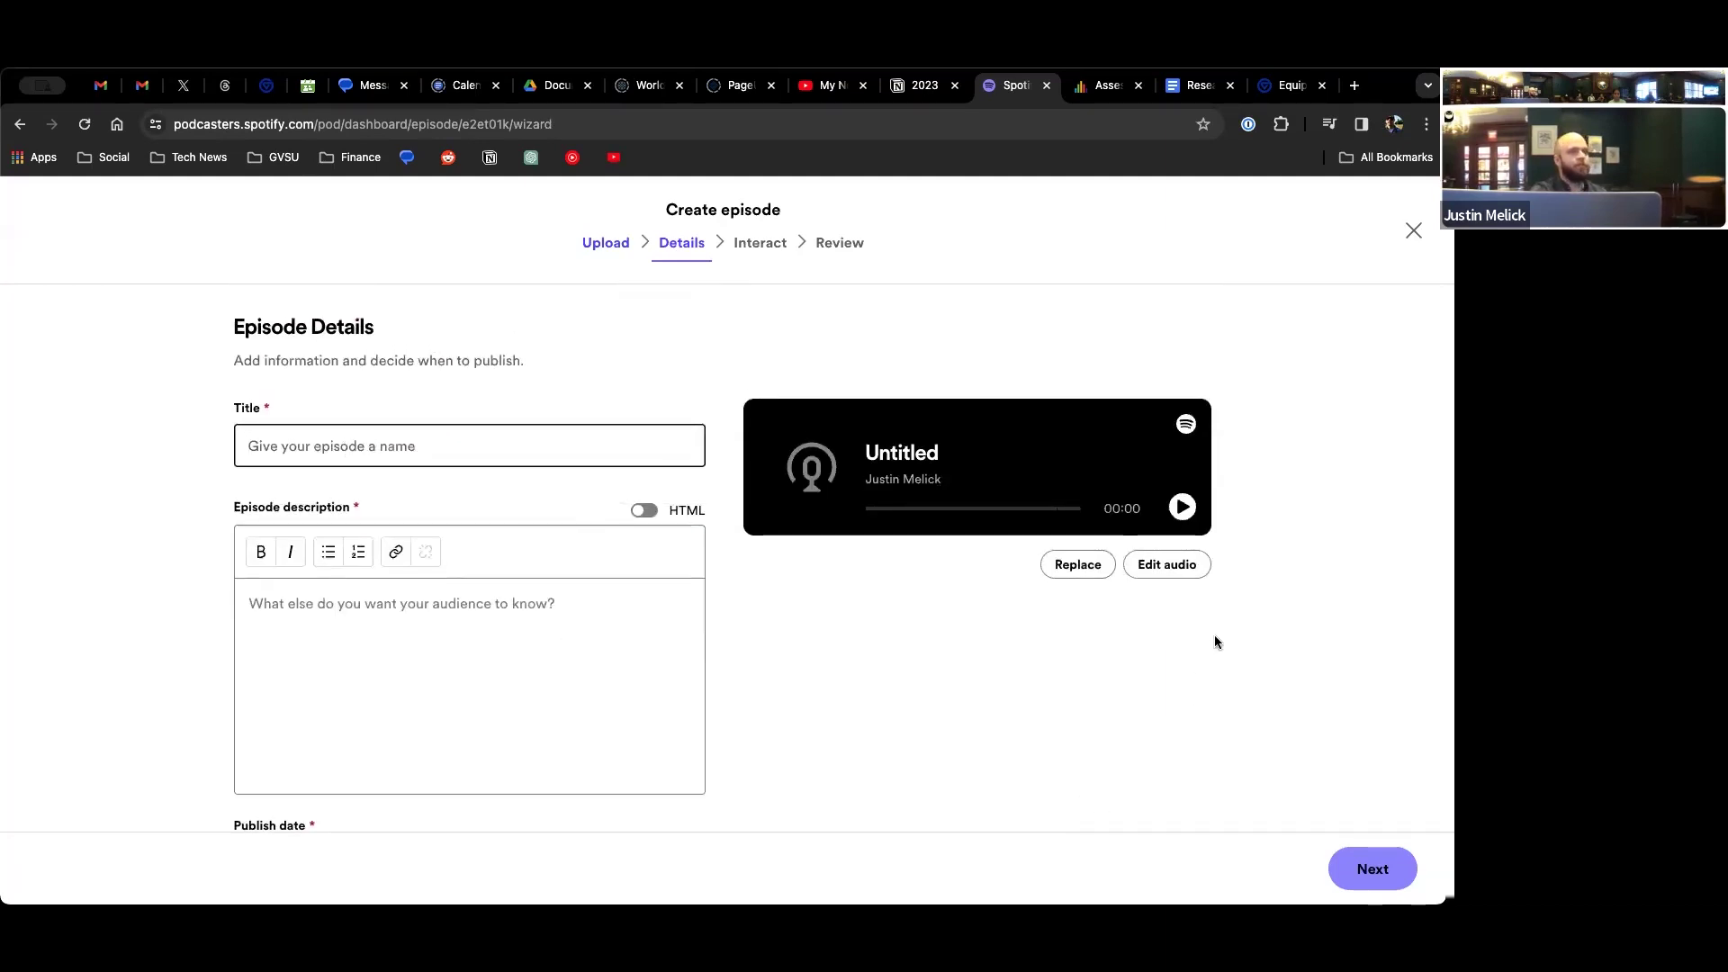
{"action": "left_click", "coordinate": [1361, 870]}
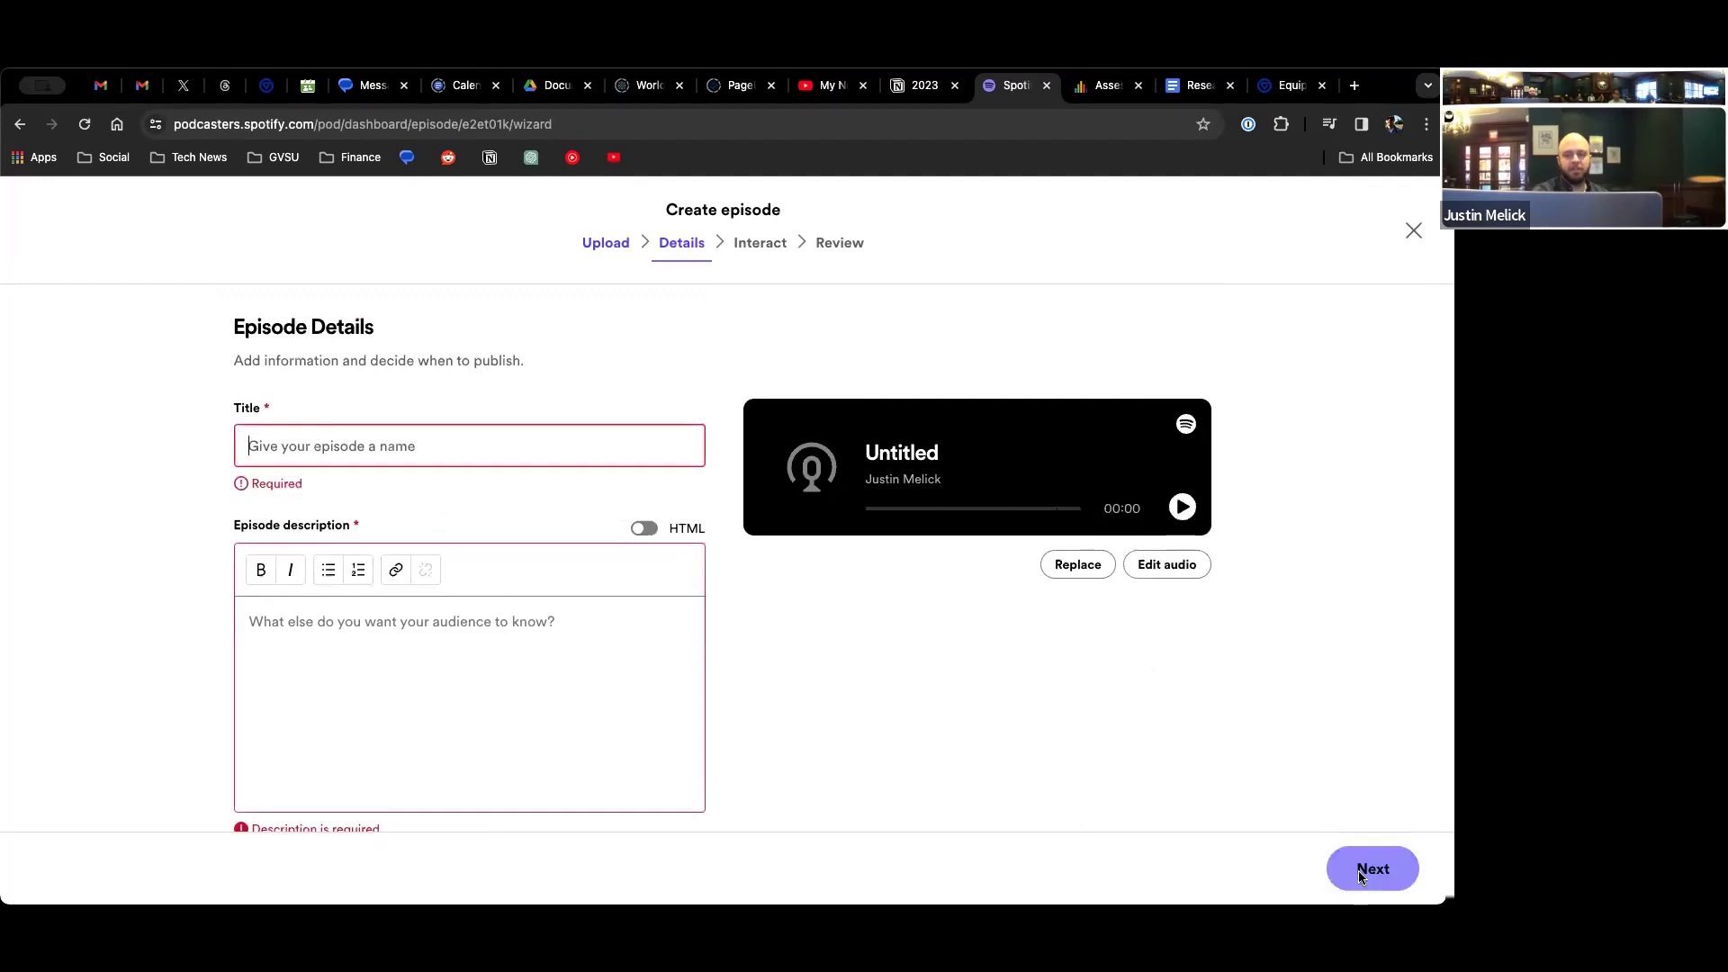
- Fill in 'test' for the title and description, and set explicit content to No
{"action": "type", "text": "test"}
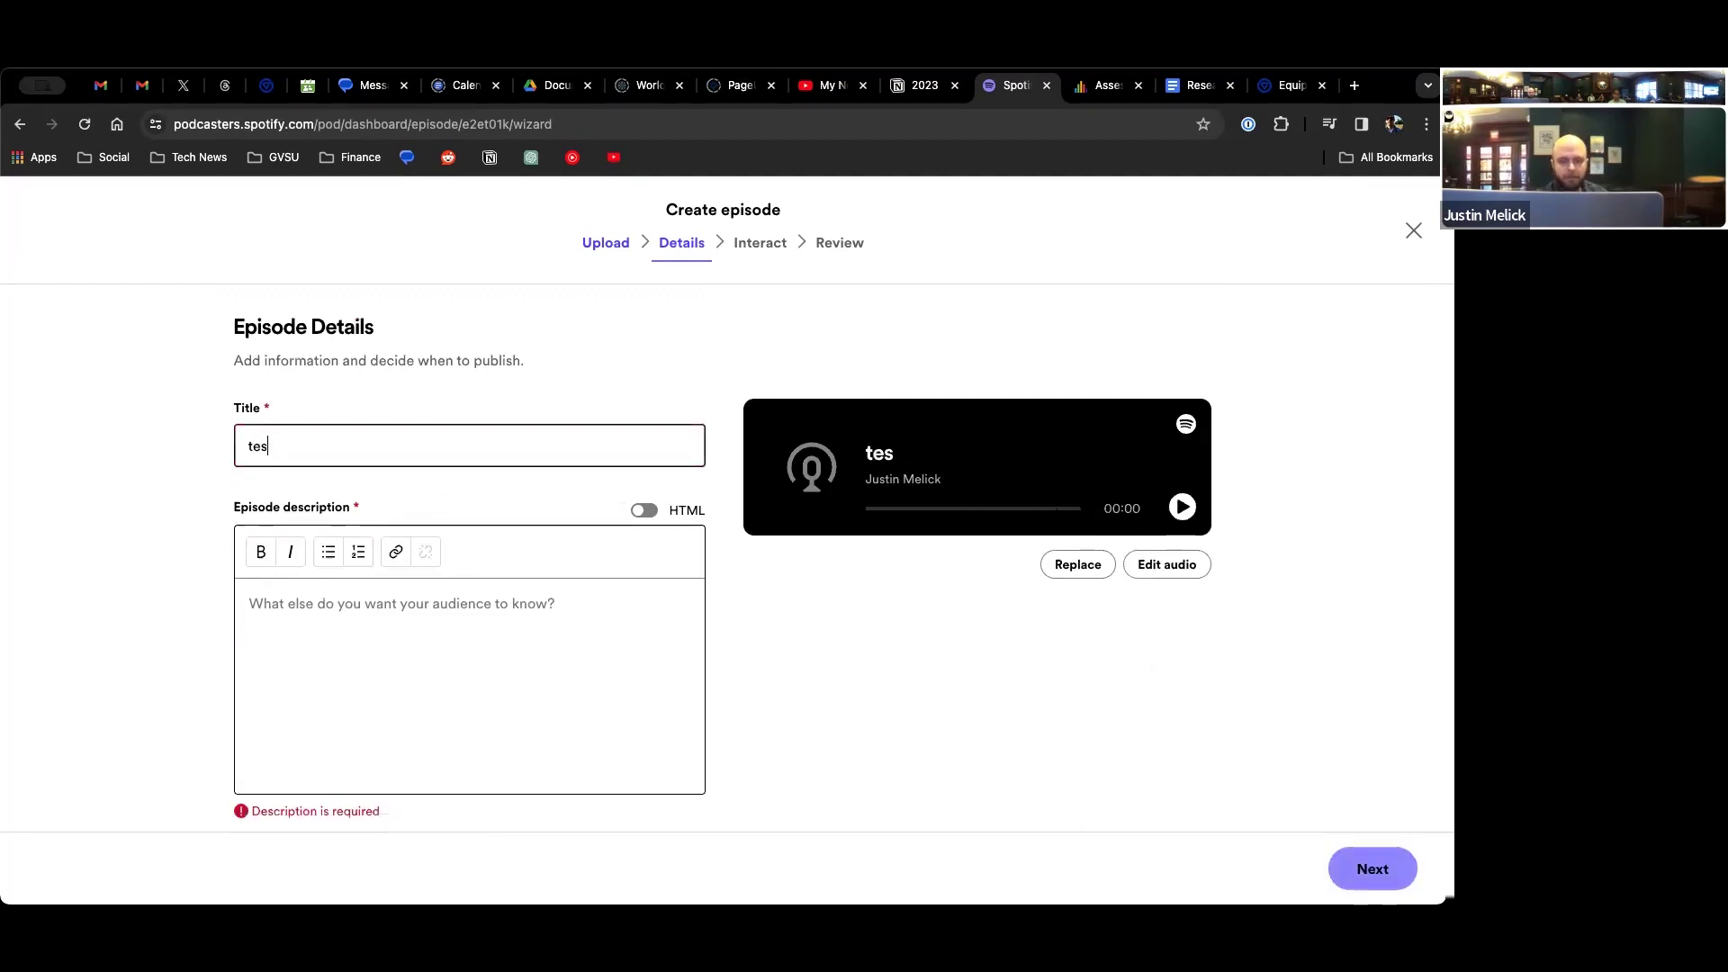
{"action": "left_click", "coordinate": [1369, 866]}
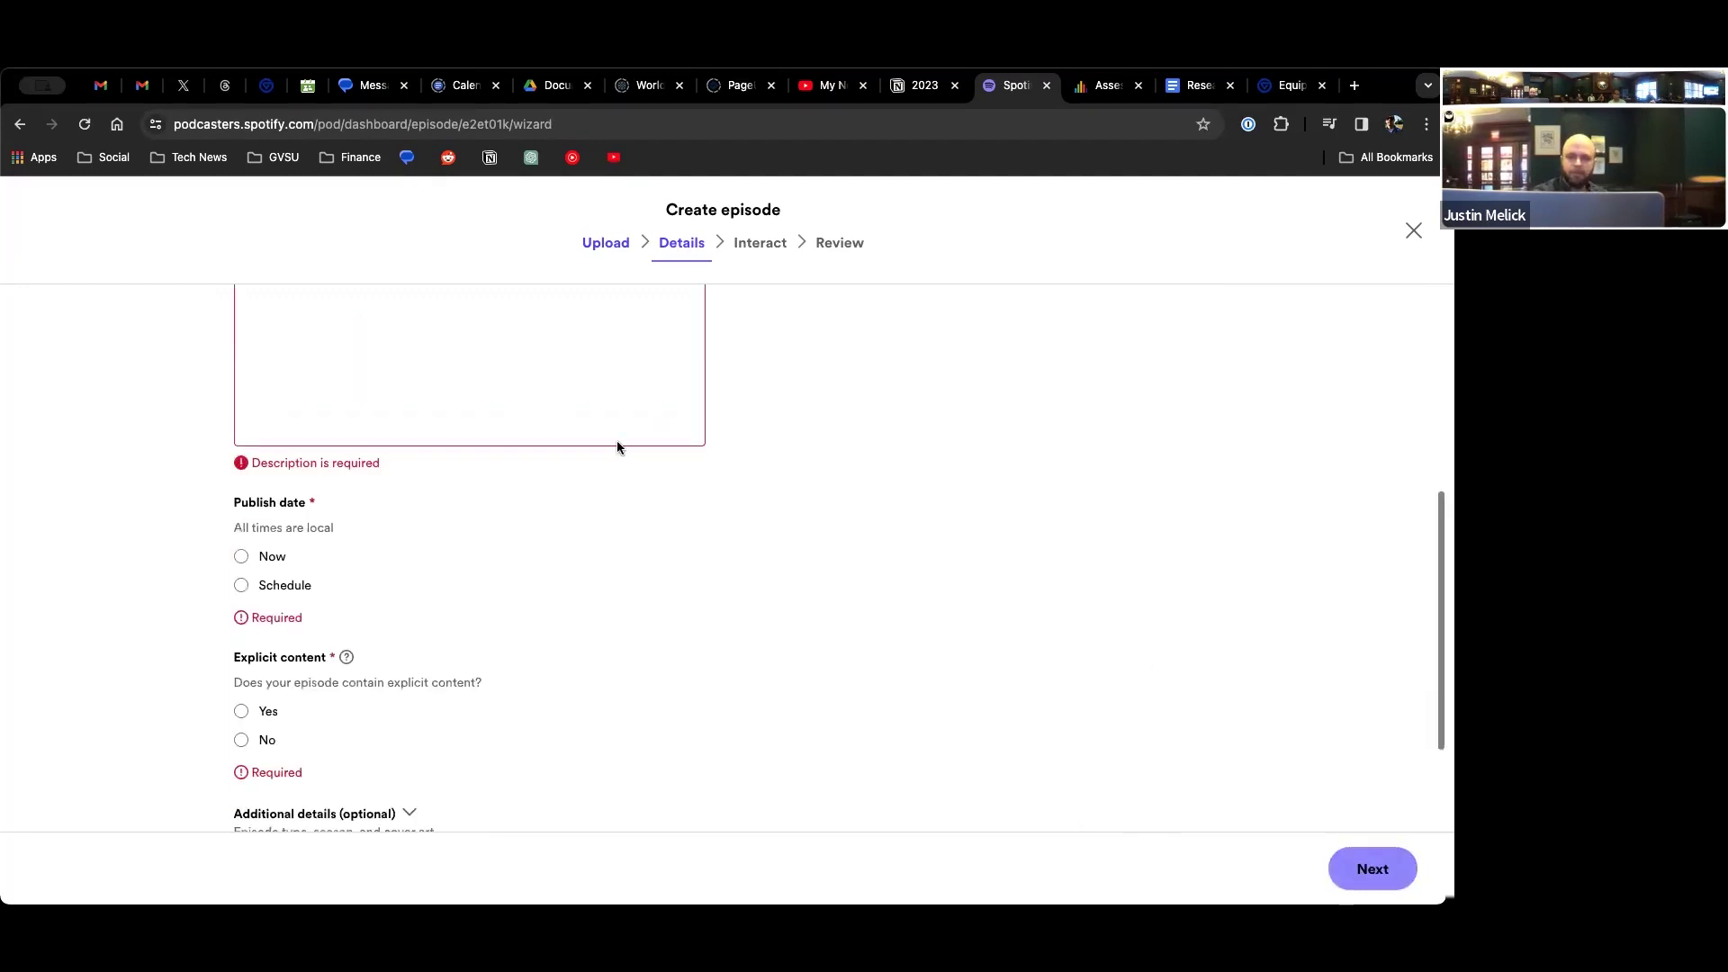
{"action": "left_click", "coordinate": [508, 410]}
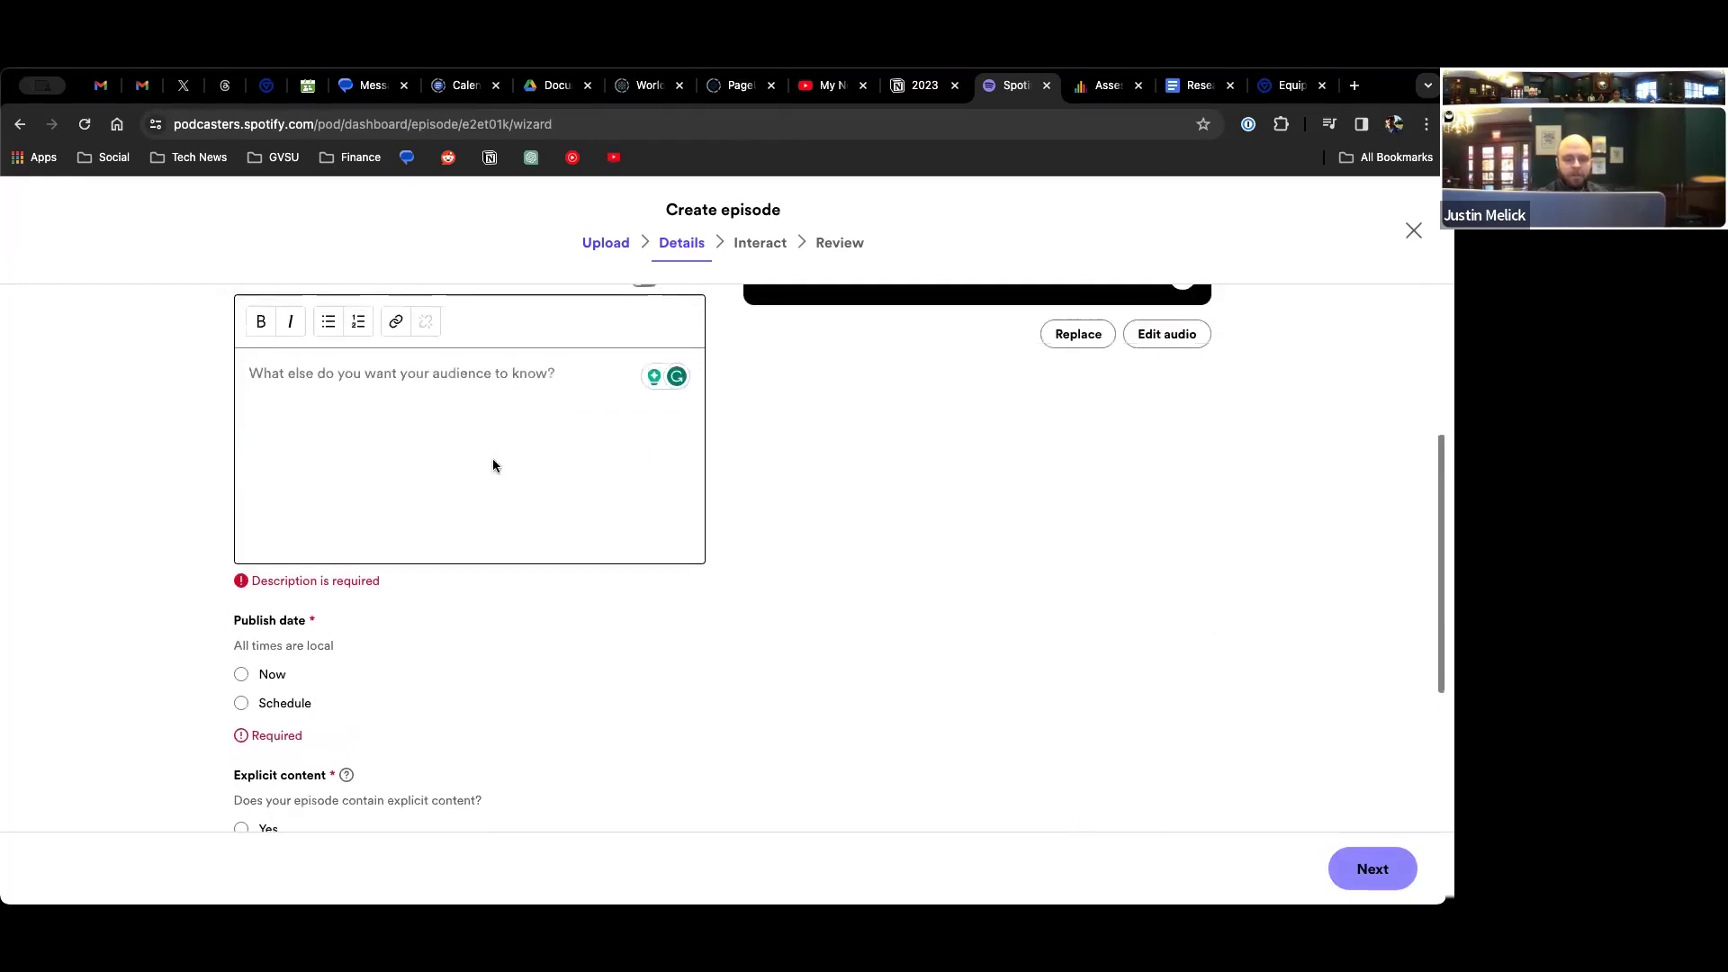
{"action": "scroll", "coordinate": [373, 433], "scroll_direction": "up", "scroll_amount": 2}
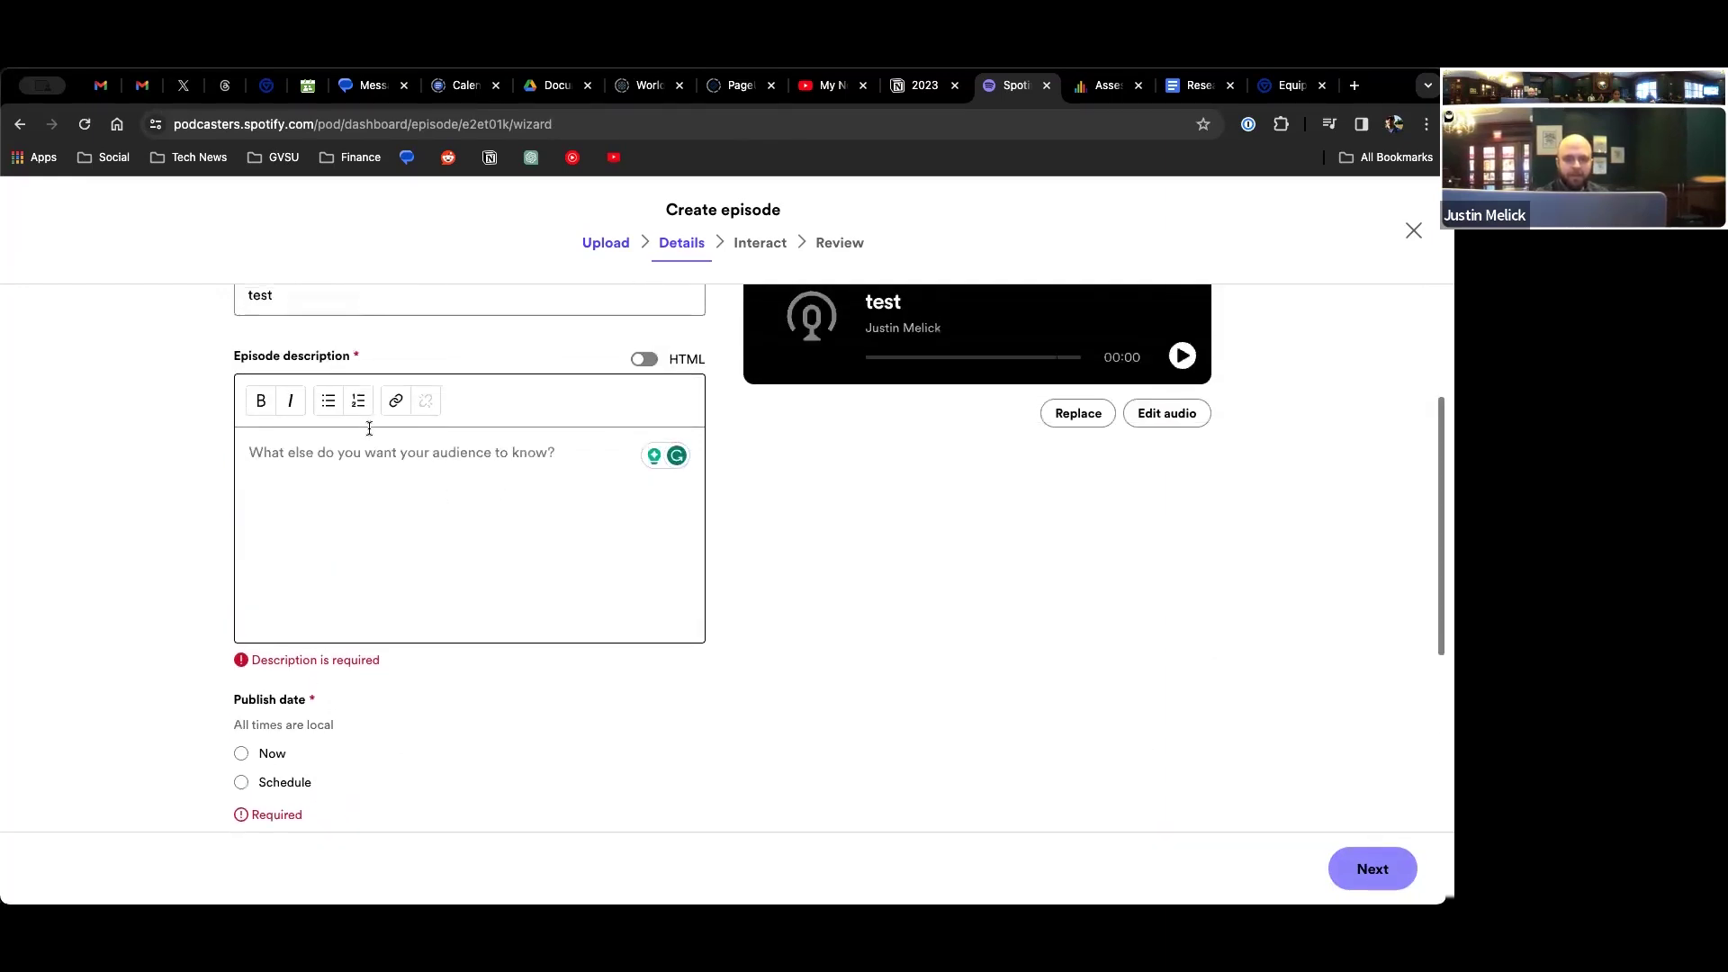
{"action": "type", "text": "test"}
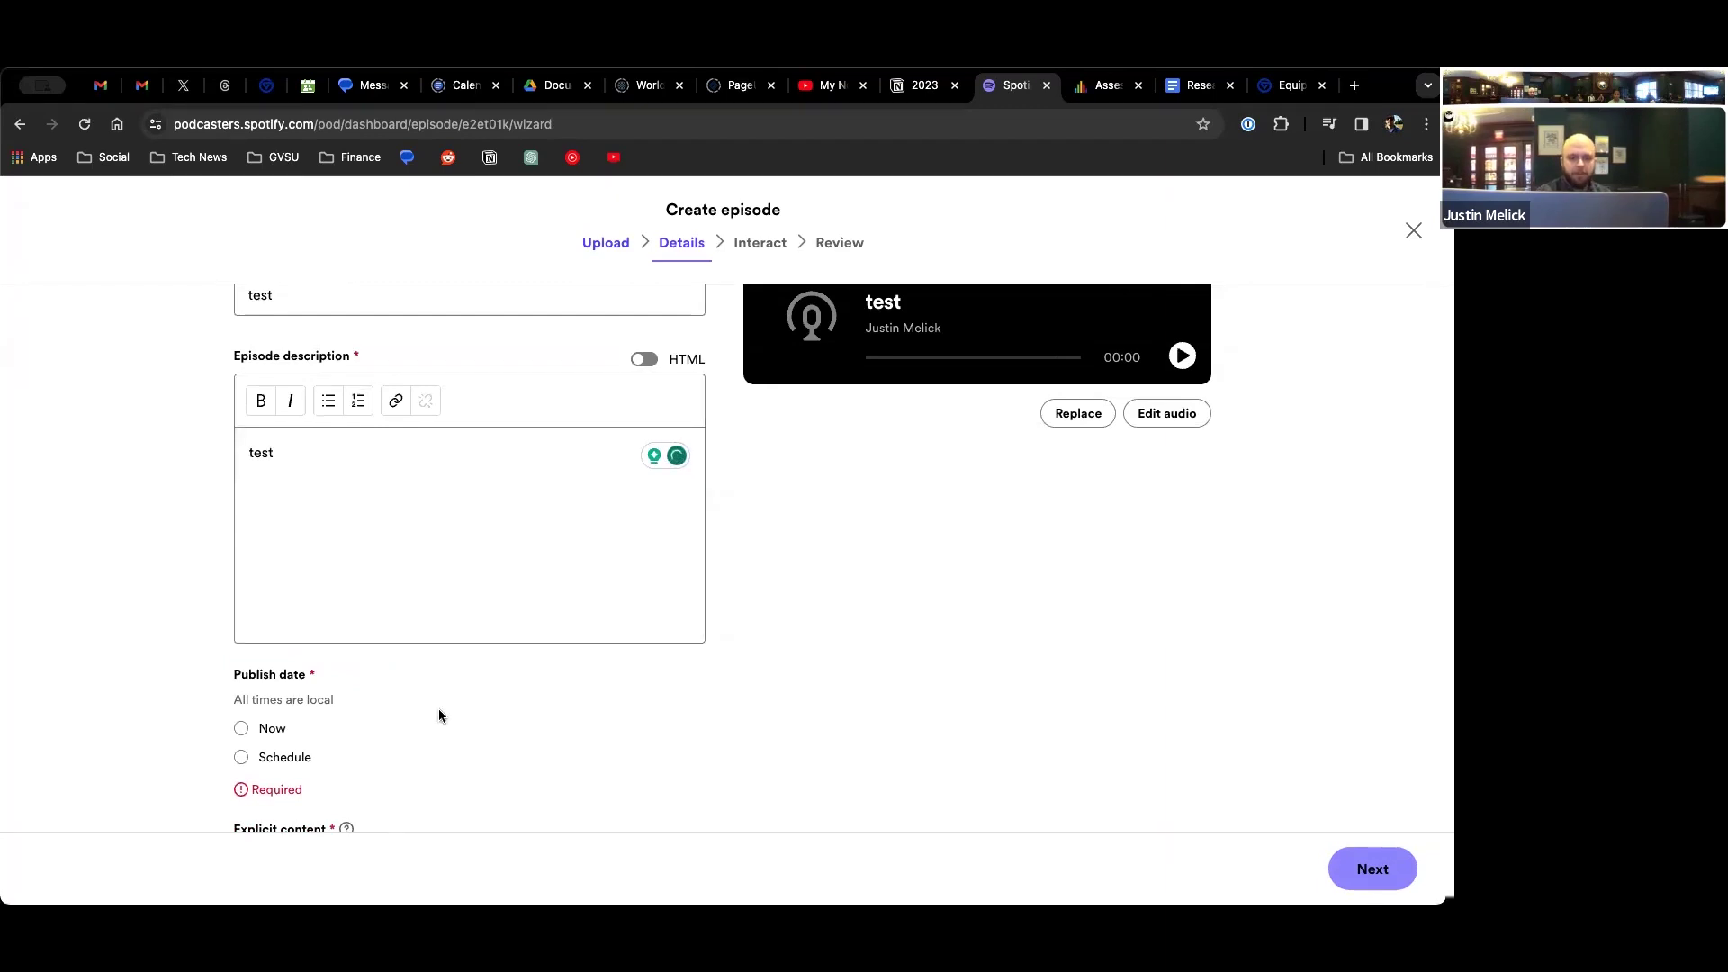
{"action": "scroll", "coordinate": [285, 569], "scroll_direction": "down", "scroll_amount": 5}
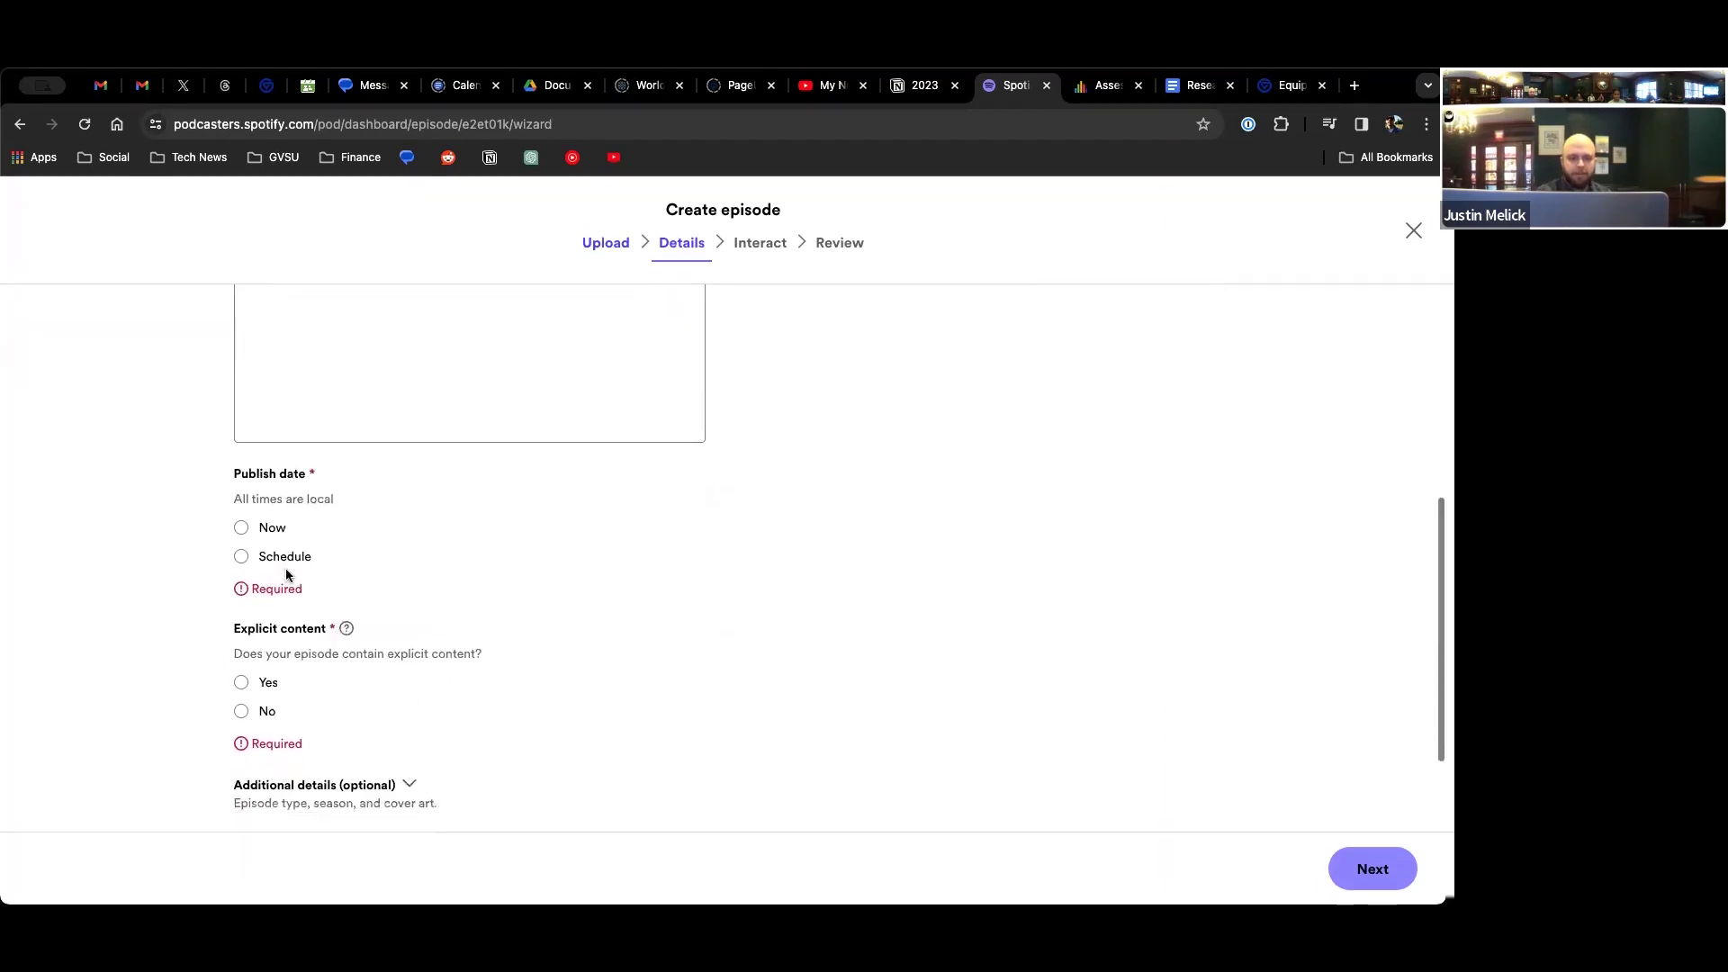
{"action": "left_click", "coordinate": [241, 711]}
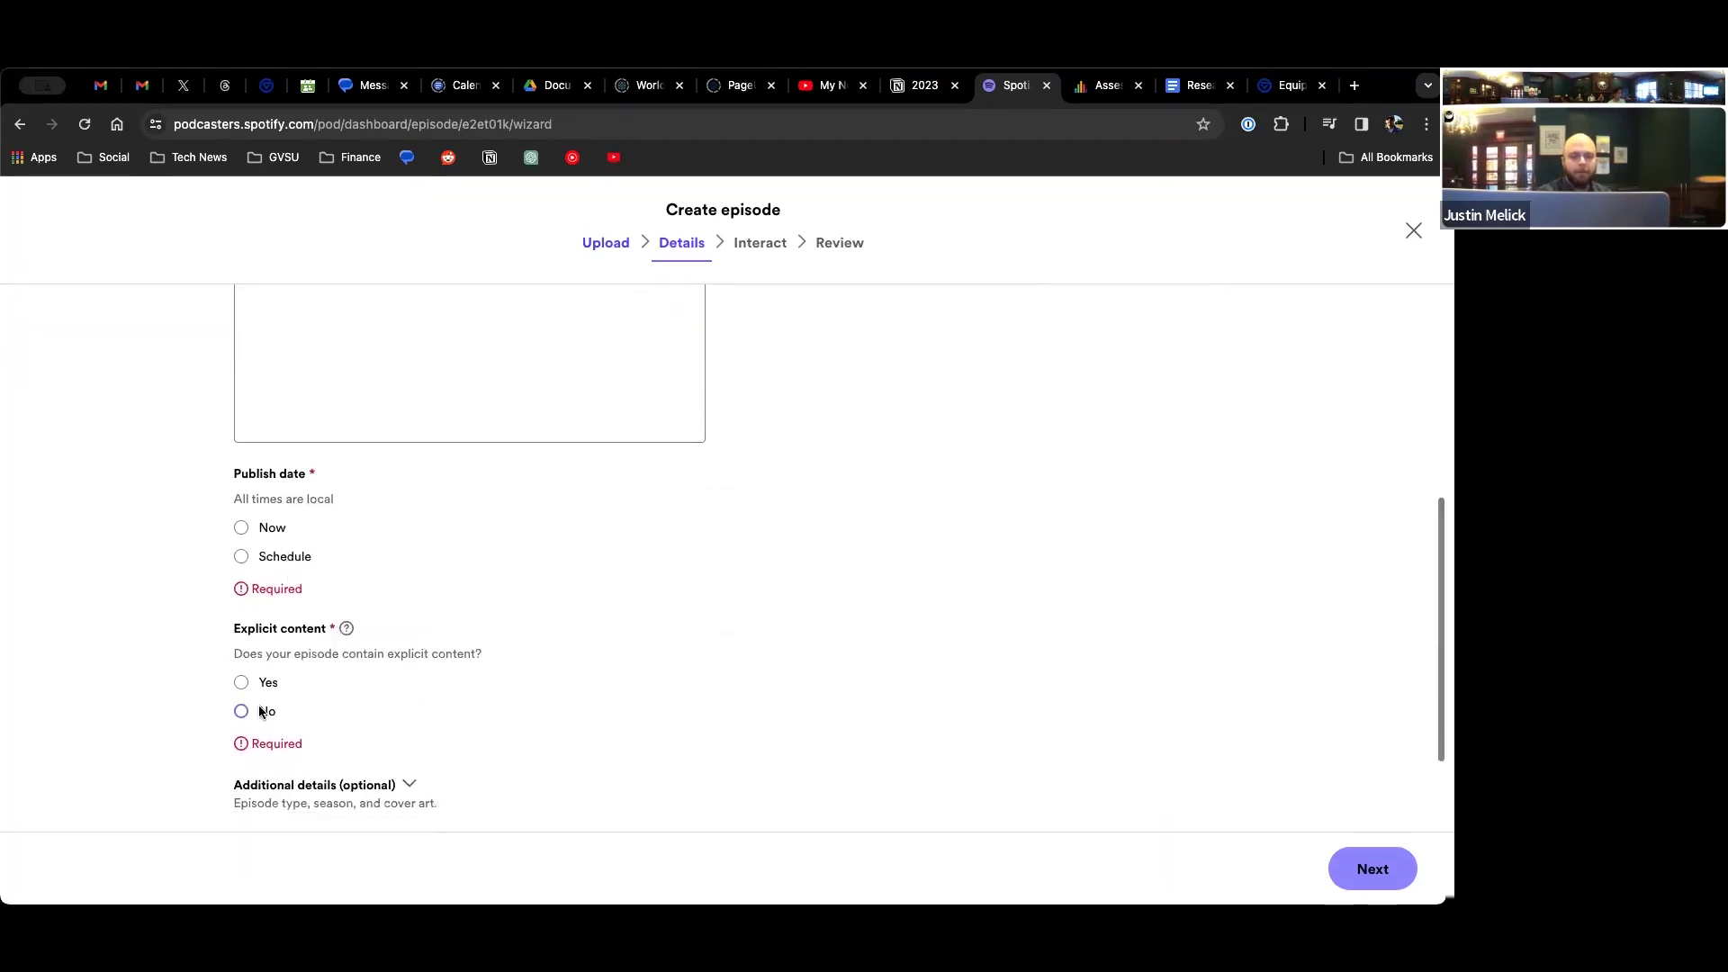
- Schedule publishing for 06/08/2024 at 03:06 PM and continue to the Interact step
{"action": "left_click", "coordinate": [262, 558]}
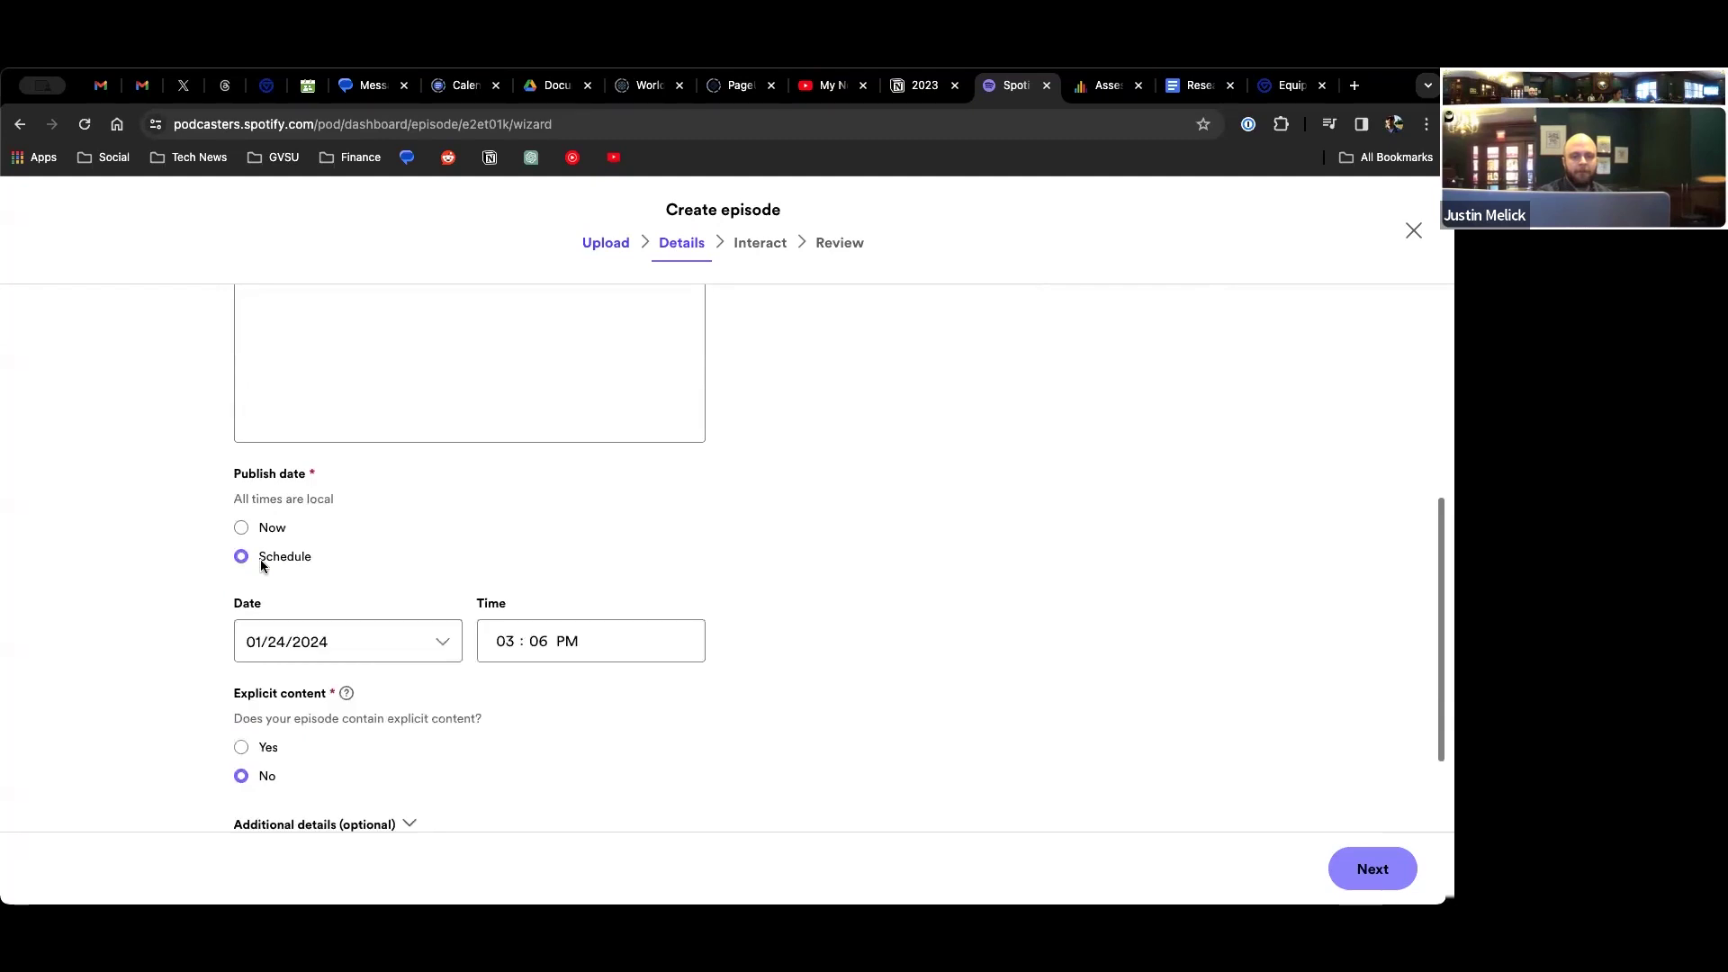
{"action": "left_click", "coordinate": [436, 642]}
{"action": "left_click", "coordinate": [501, 727]}
{"action": "left_click", "coordinate": [501, 727]}
{"action": "left_click", "coordinate": [500, 727]}
{"action": "left_click", "coordinate": [502, 726]}
{"action": "left_click", "coordinate": [502, 726]}
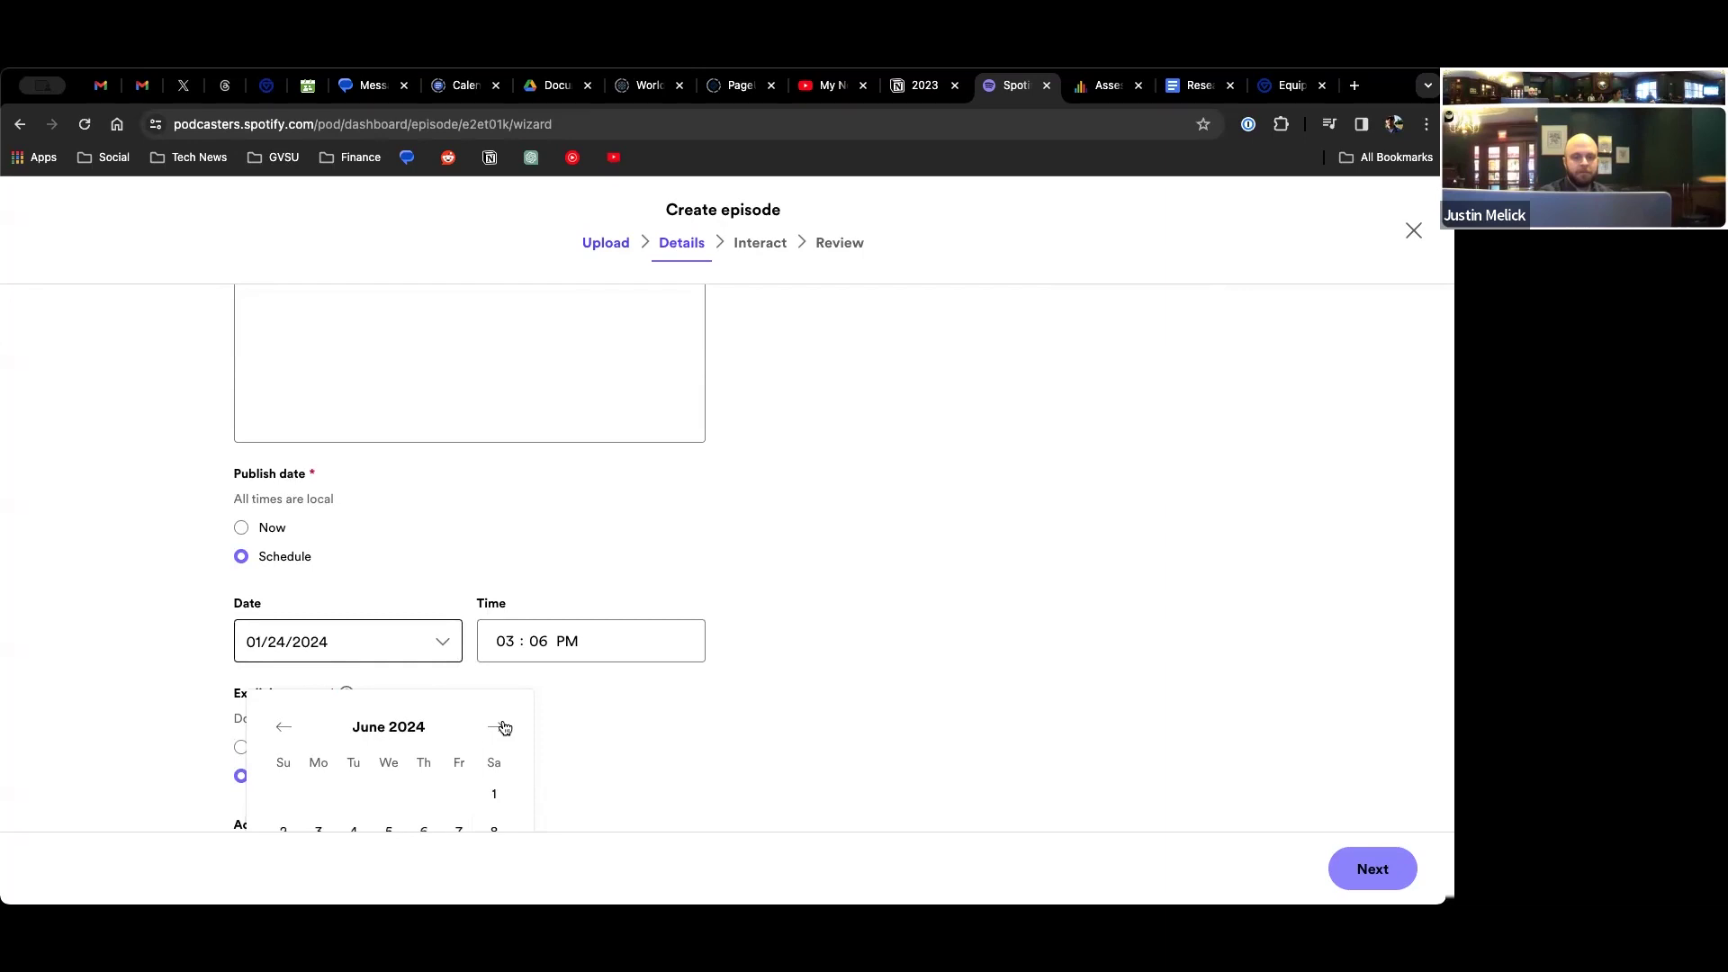
{"action": "scroll", "coordinate": [502, 724], "scroll_direction": "down", "scroll_amount": 2}
{"action": "left_click", "coordinate": [494, 711]}
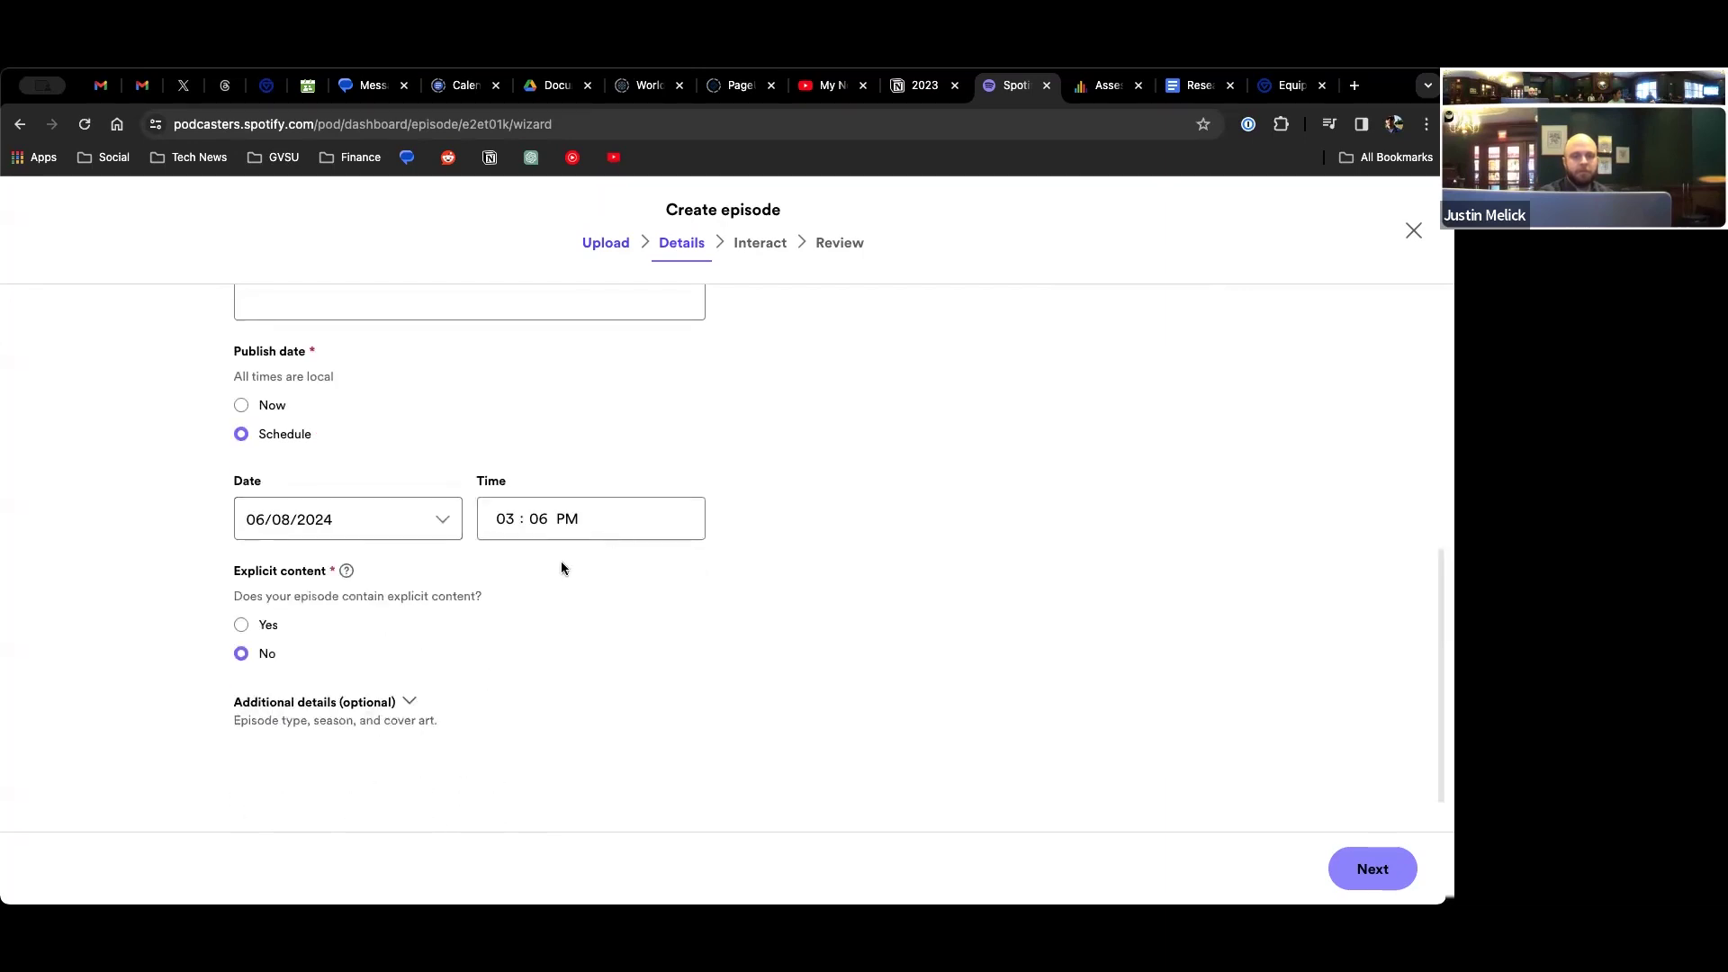
{"action": "scroll", "coordinate": [562, 568], "scroll_direction": "down", "scroll_amount": 1}
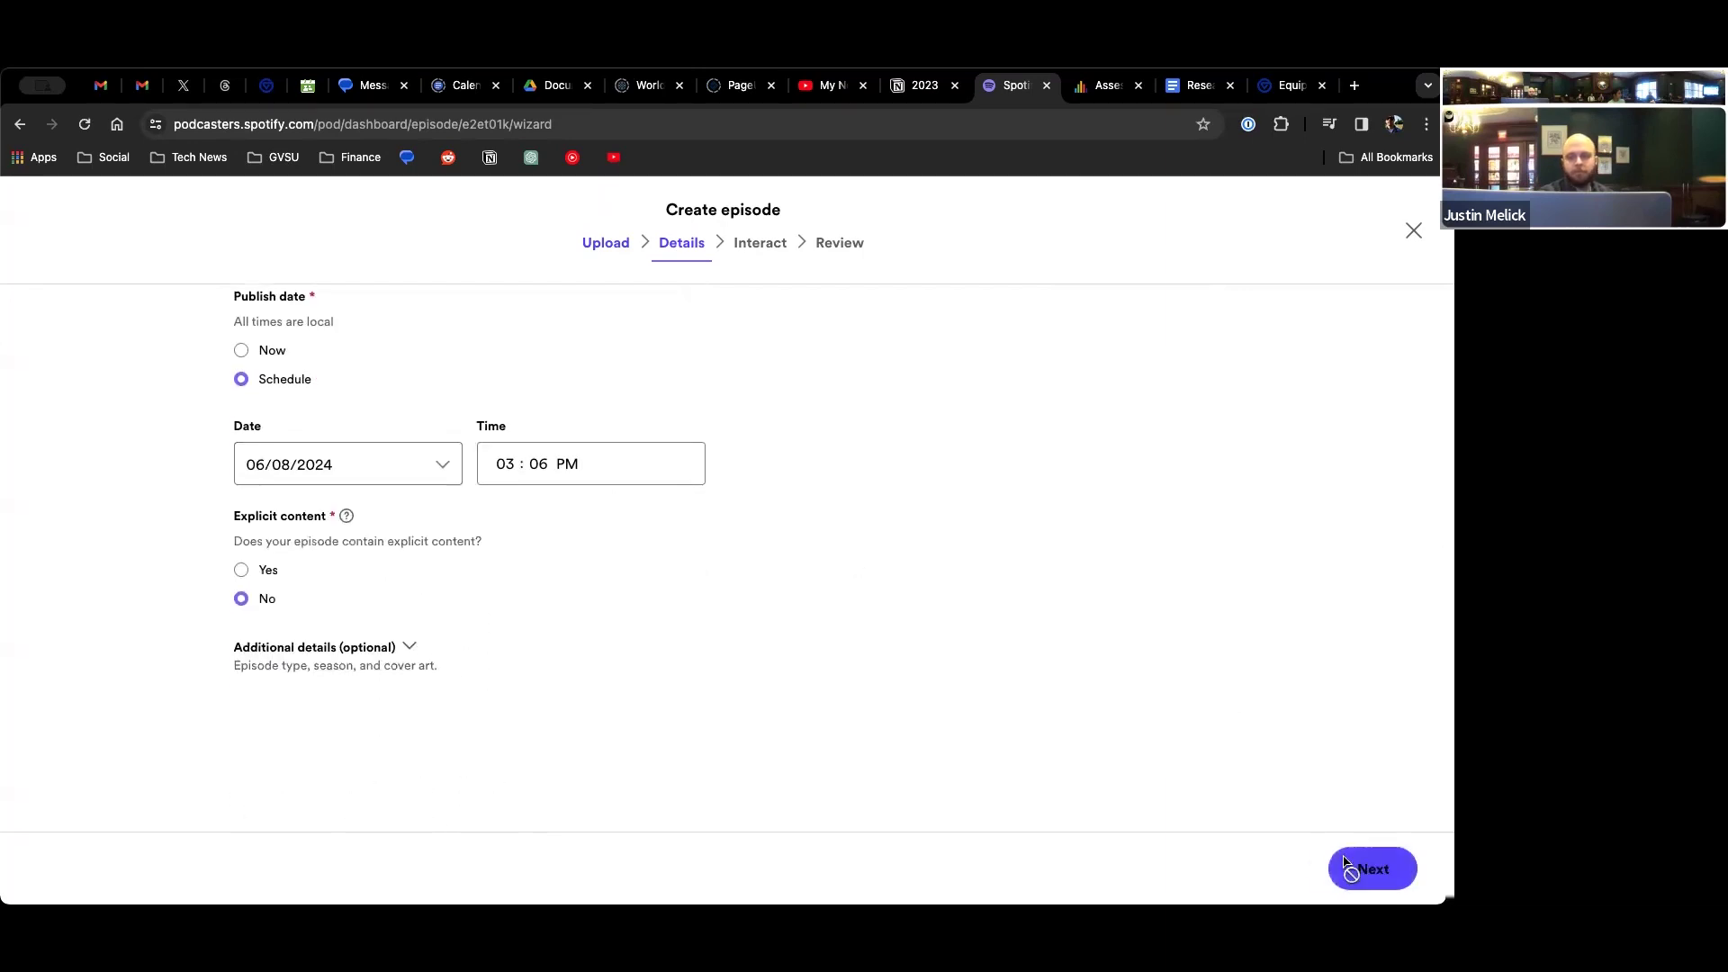
{"action": "left_click", "coordinate": [1348, 867]}
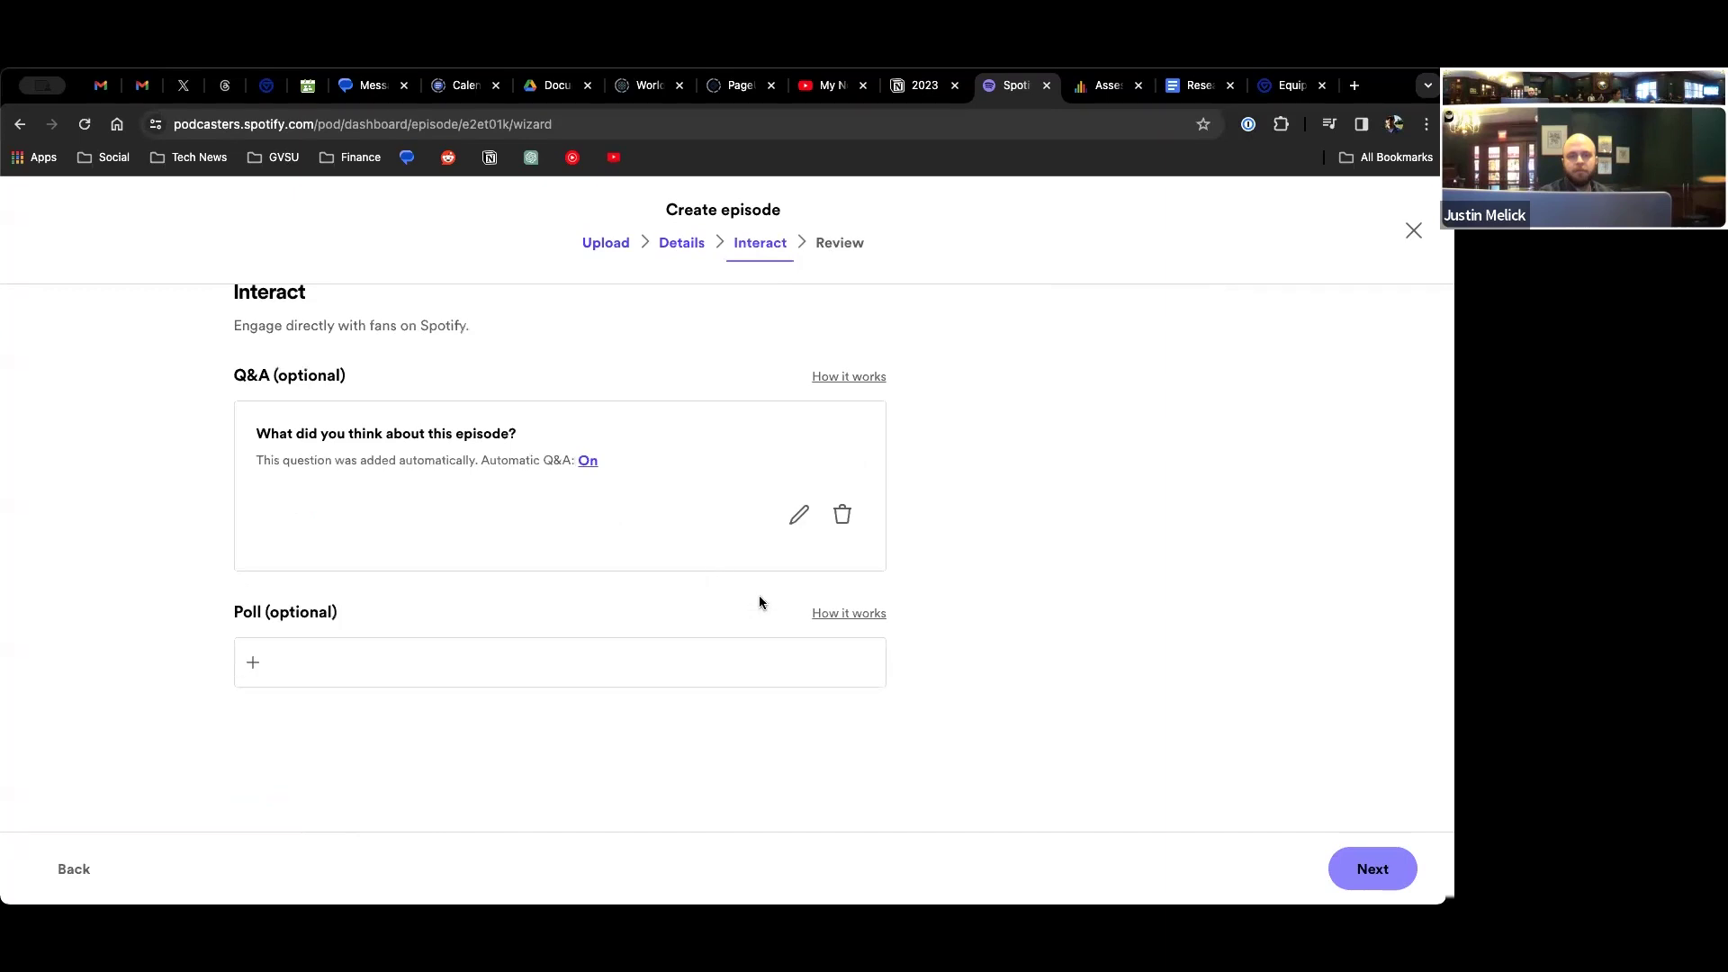
- Continue from Interact to Review, which summarises the test episode and its automatic Q&A question
{"action": "scroll", "coordinate": [759, 603], "scroll_direction": "up", "scroll_amount": 3}
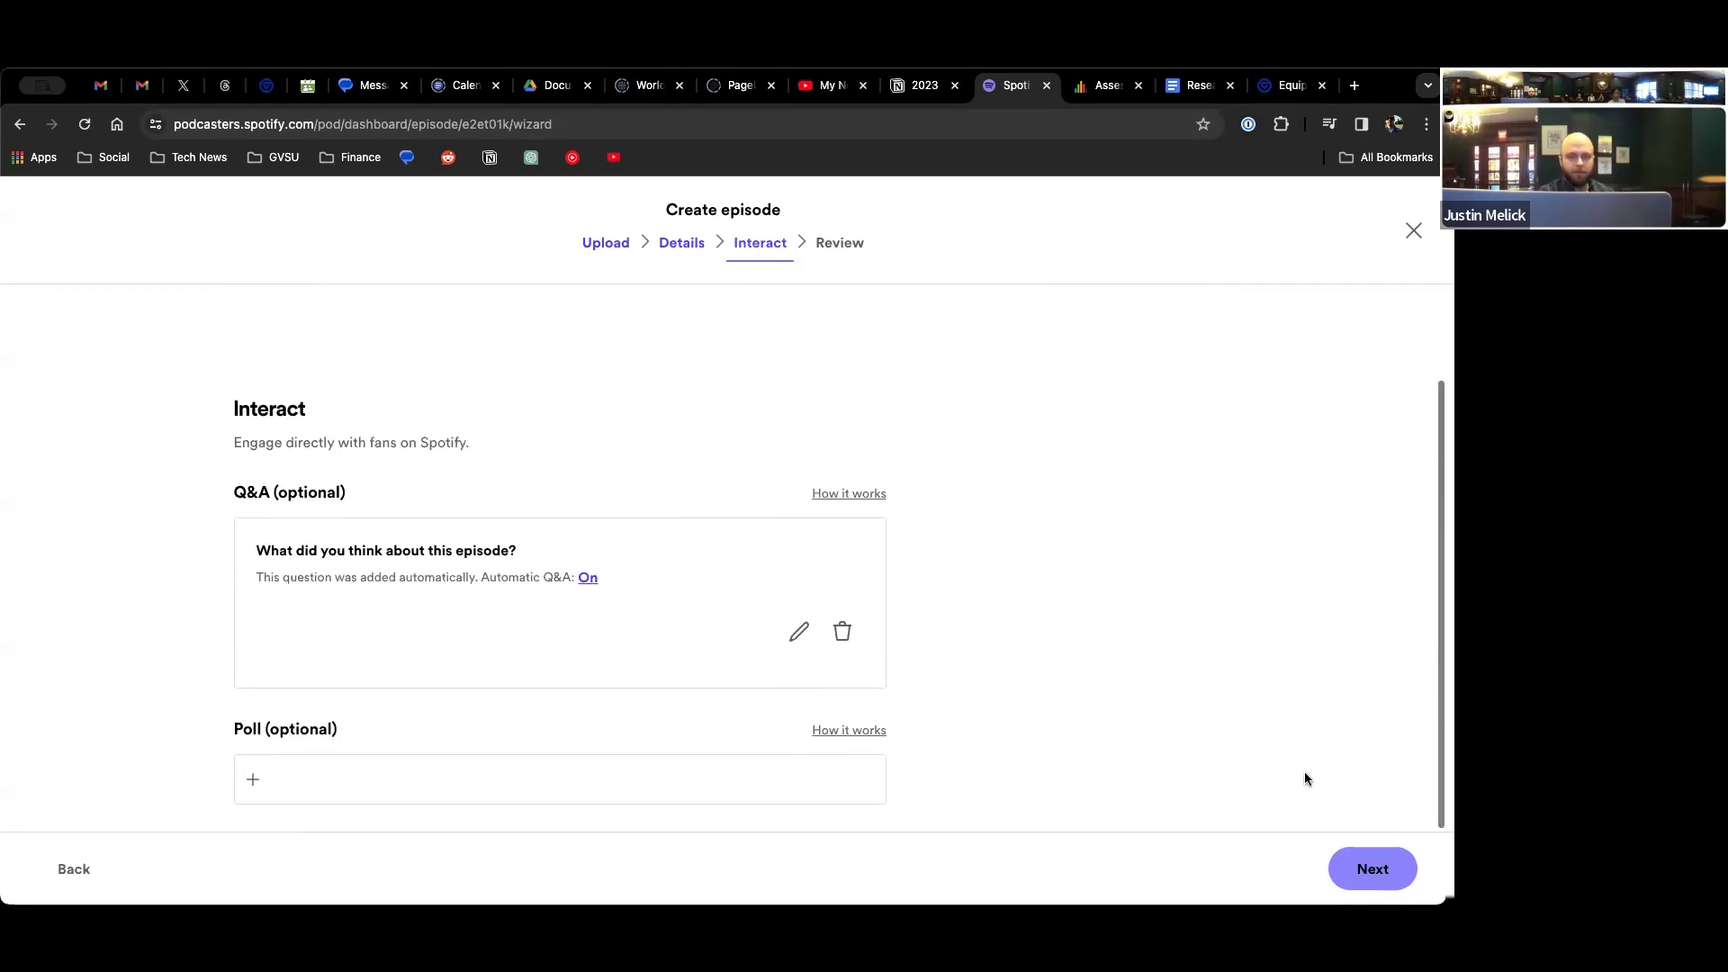
{"action": "left_click", "coordinate": [1370, 878]}
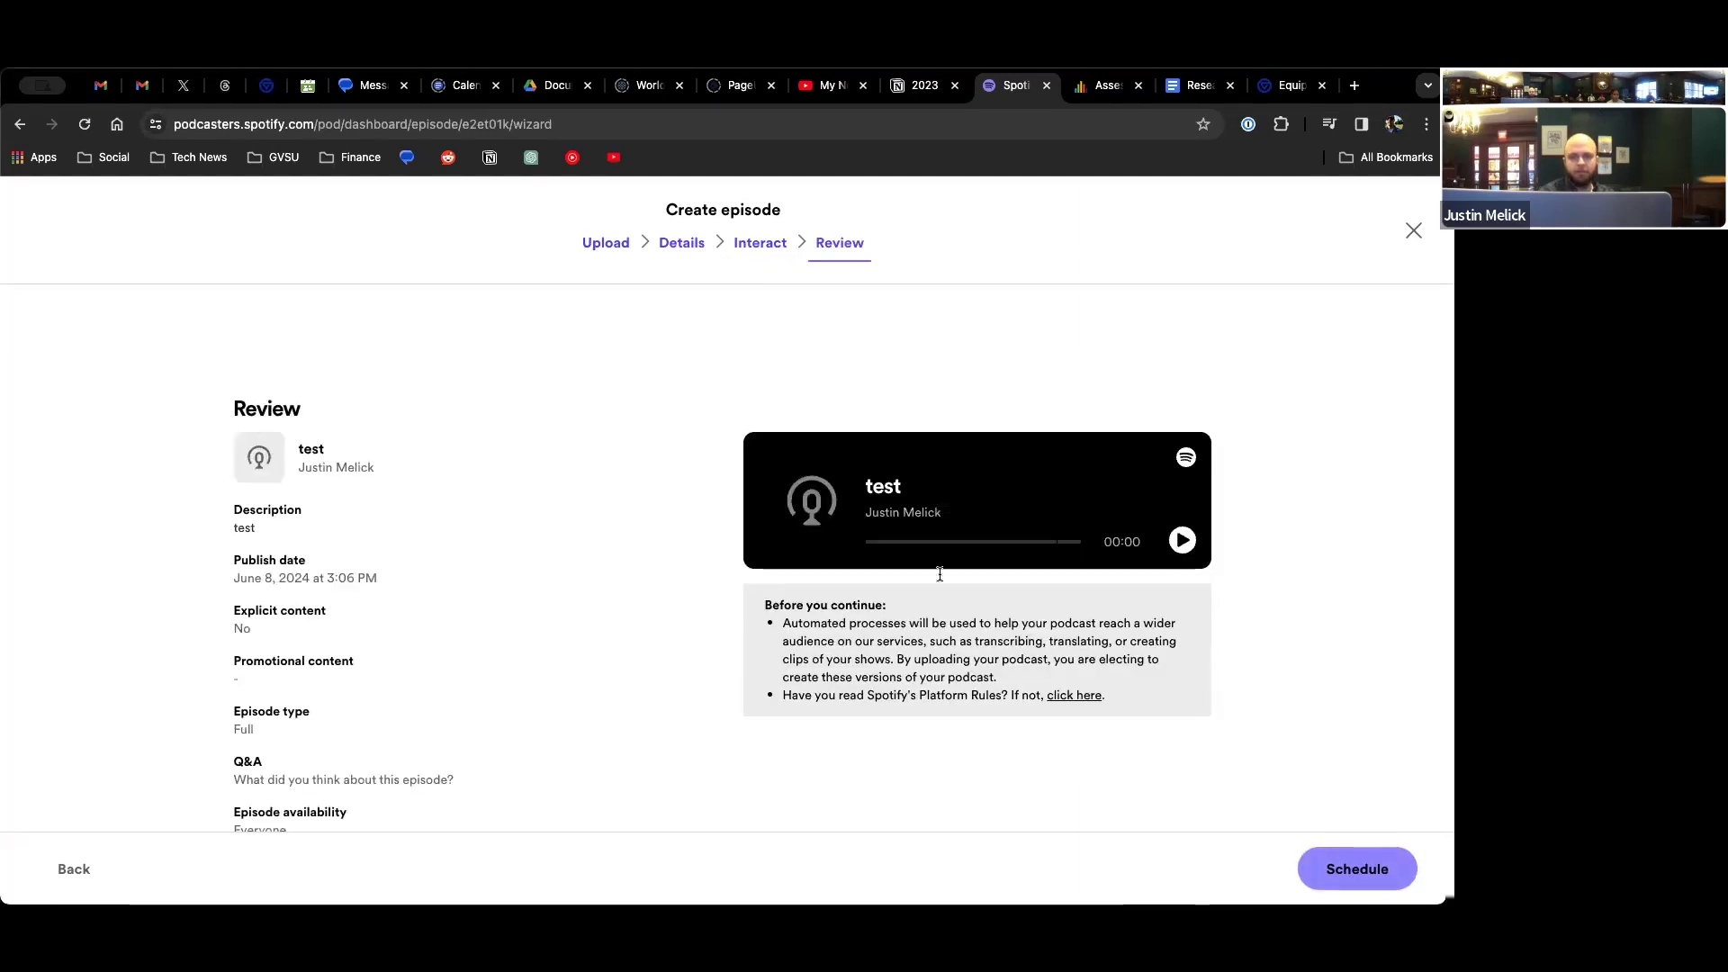
- Try scheduling episode 'test', dismiss the email-verification notice, and reopen its audio editor from Details
{"action": "left_click", "coordinate": [1327, 867]}
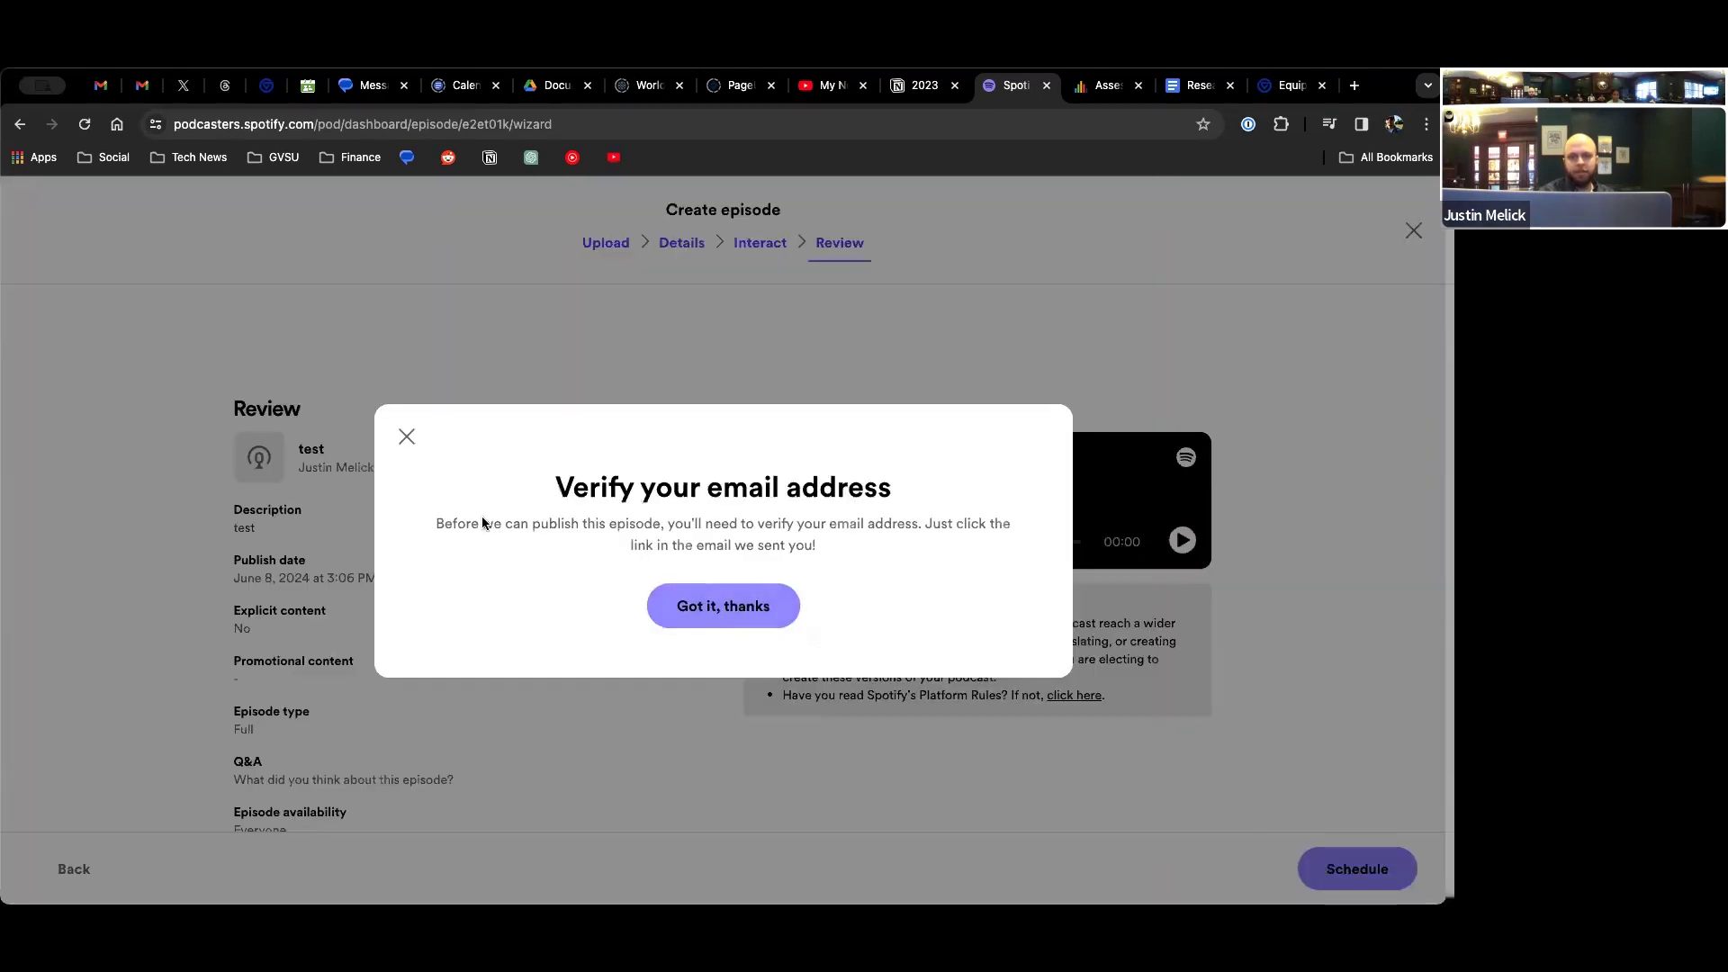
{"action": "left_click", "coordinate": [407, 437]}
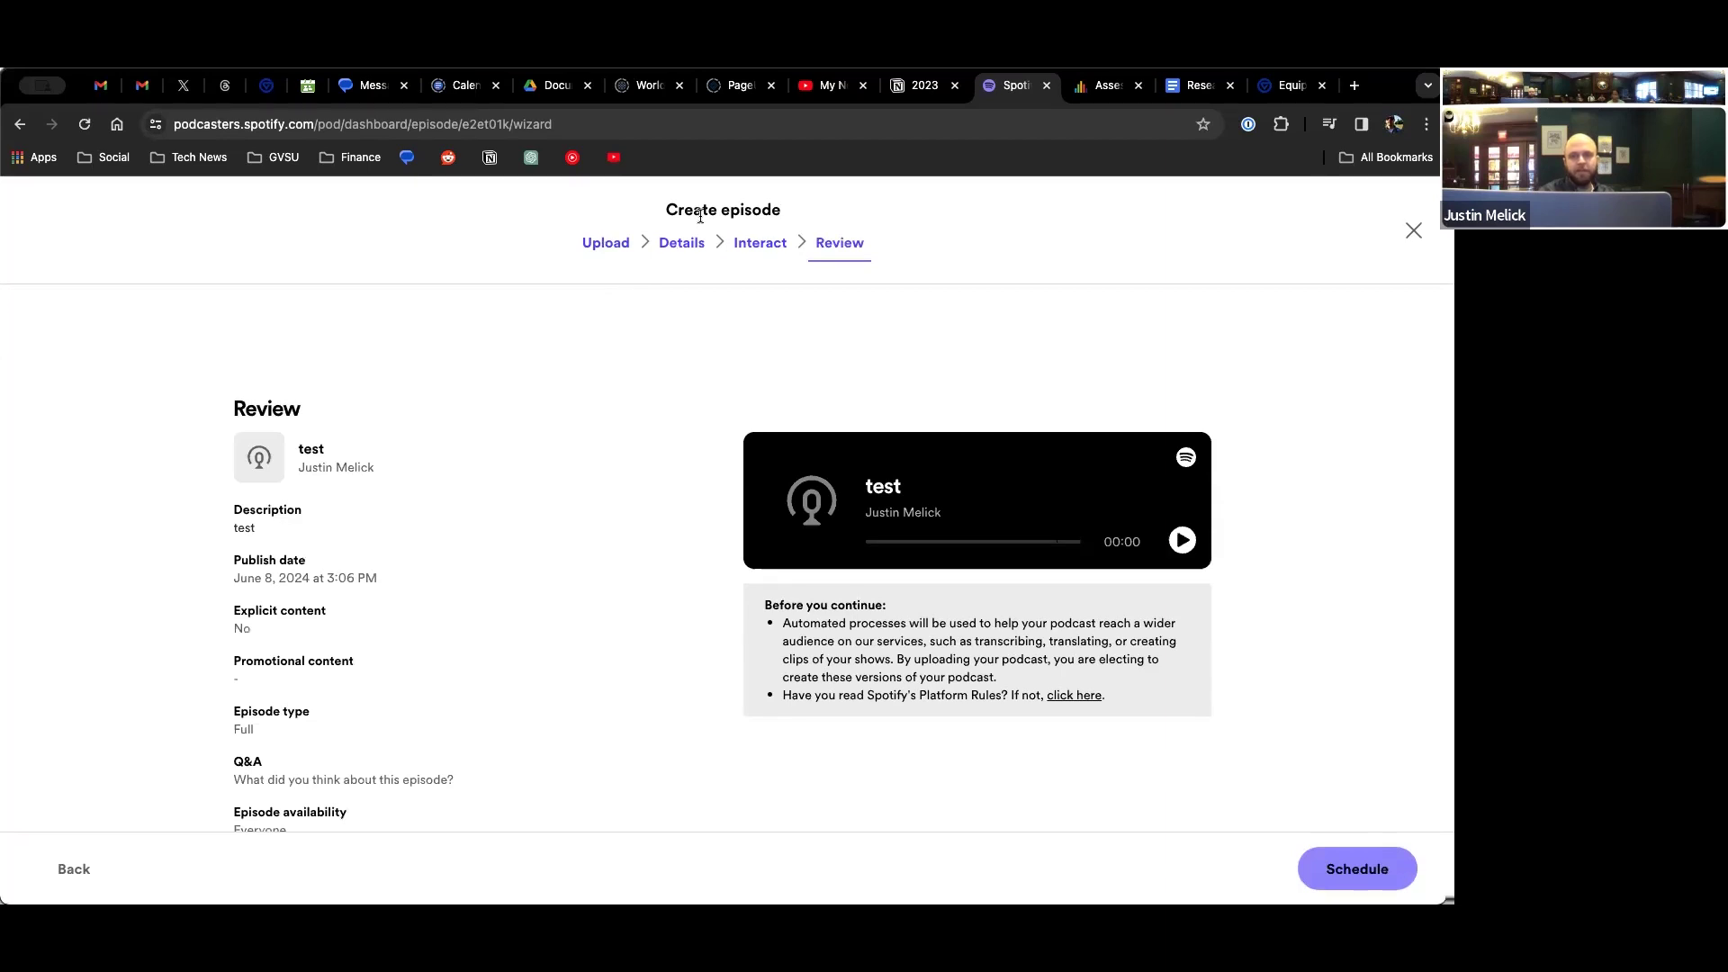
{"action": "left_click", "coordinate": [90, 883]}
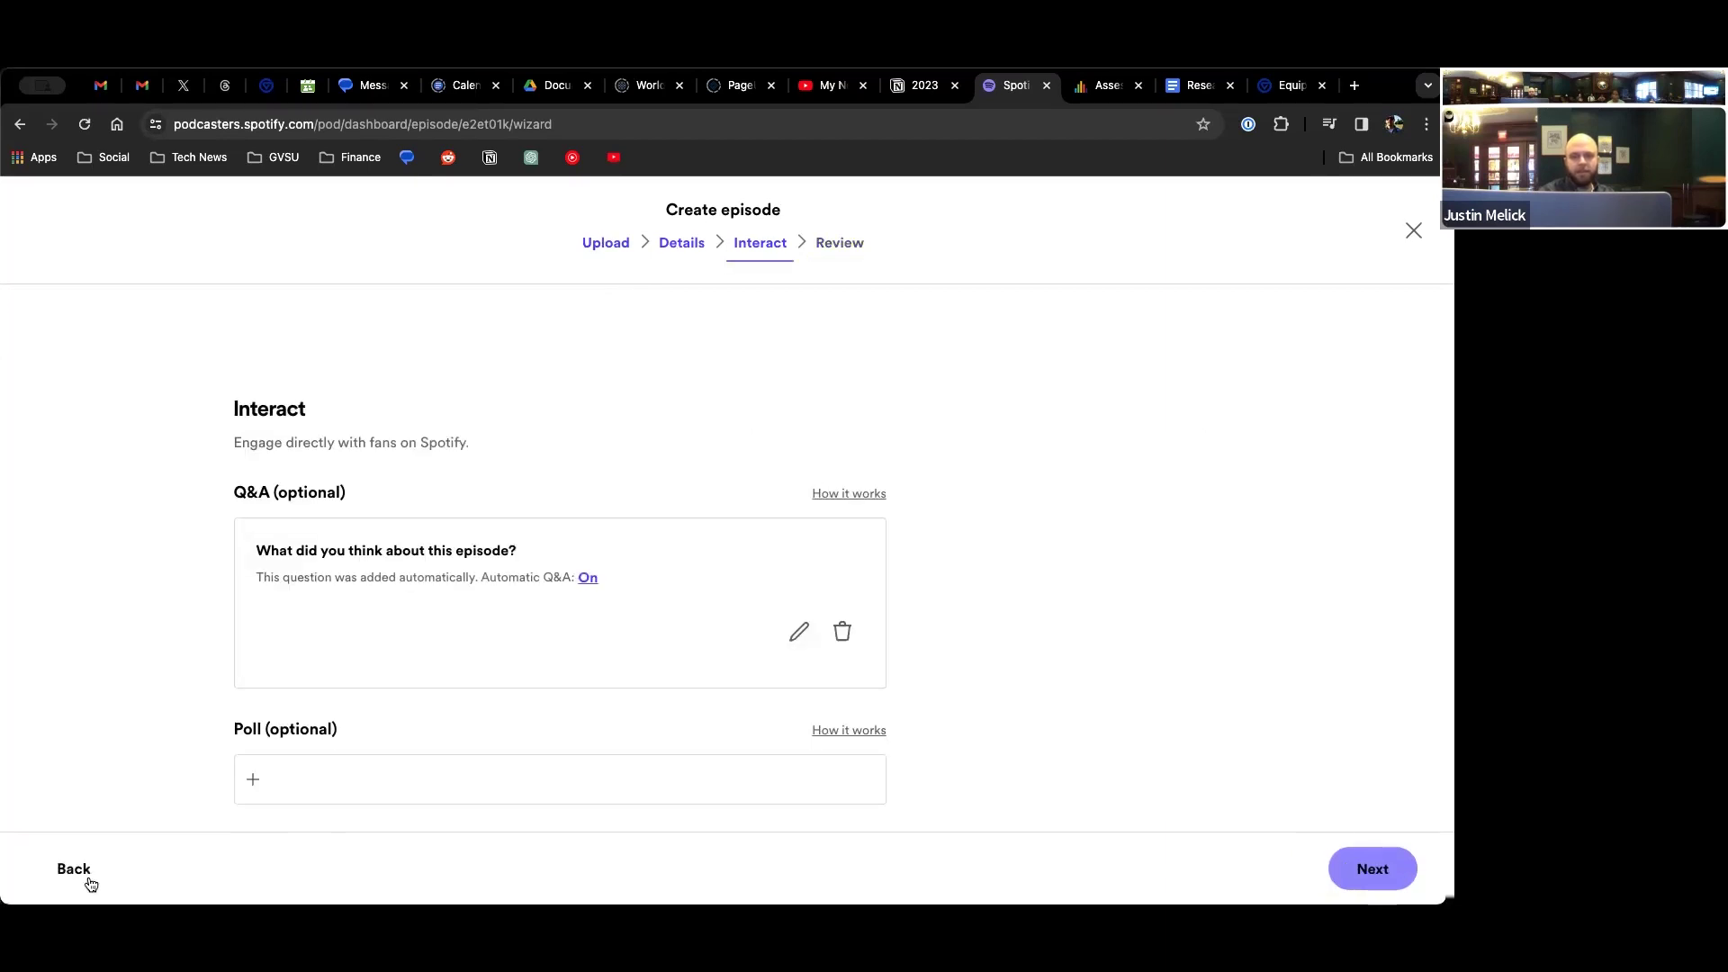
{"action": "left_click", "coordinate": [90, 883]}
{"action": "scroll", "coordinate": [72, 808], "scroll_direction": "down", "scroll_amount": 7}
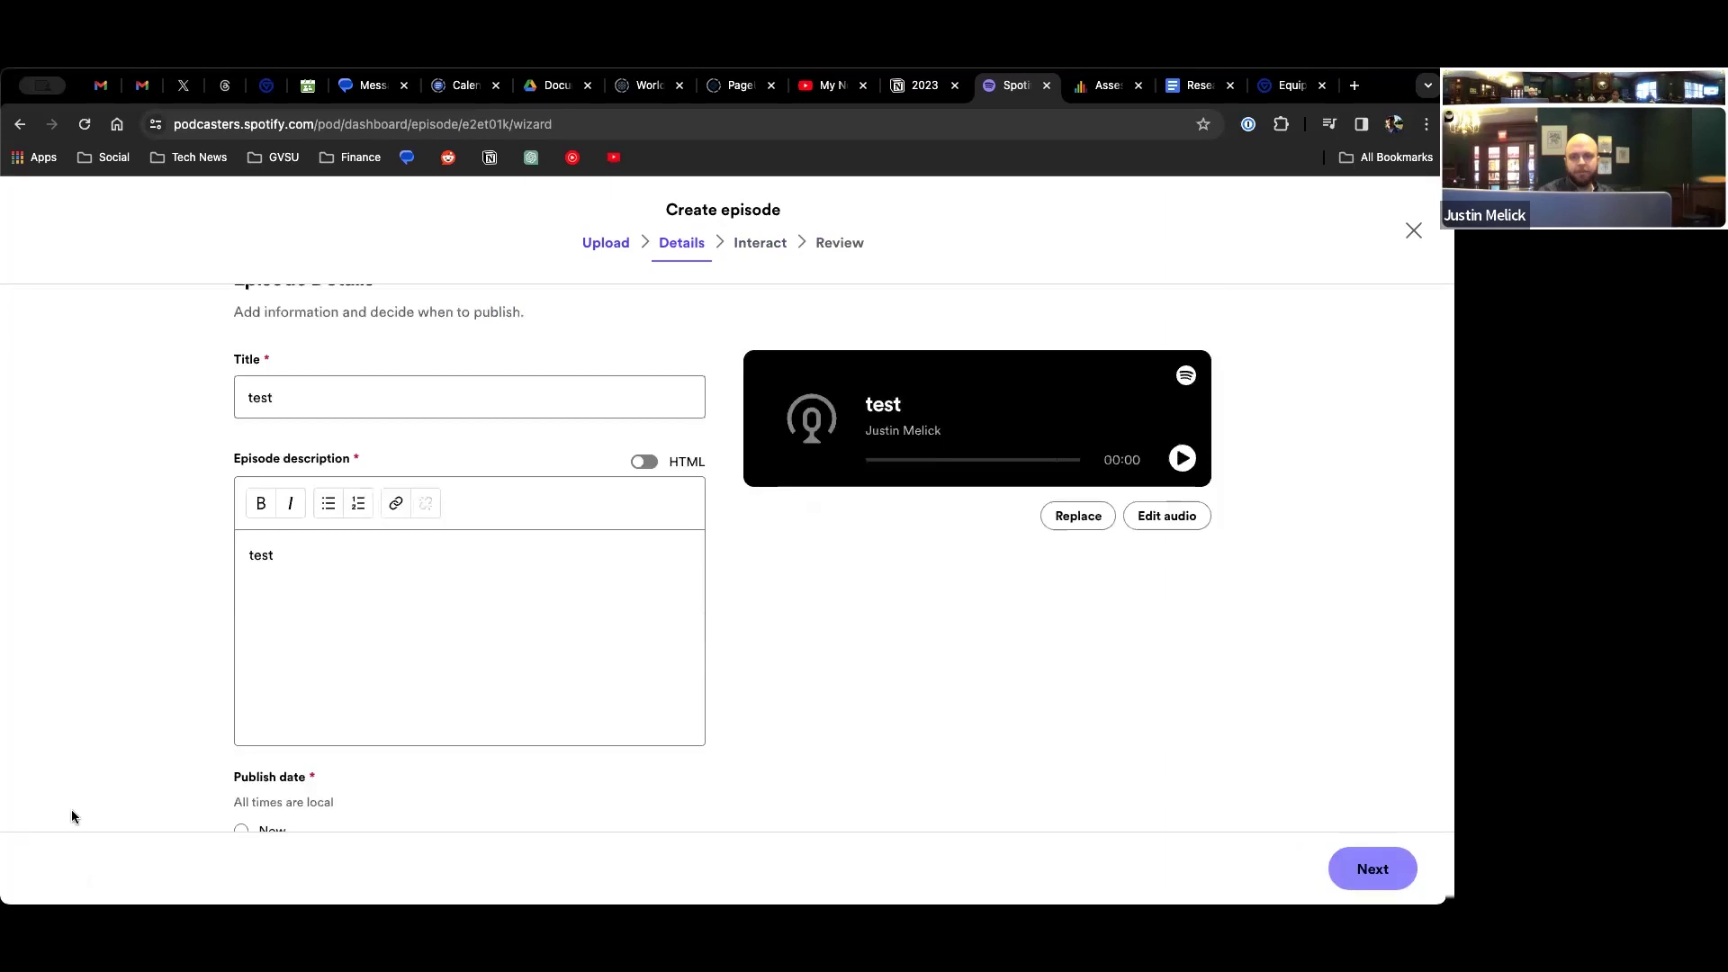
{"action": "scroll", "coordinate": [431, 418], "scroll_direction": "up", "scroll_amount": 7}
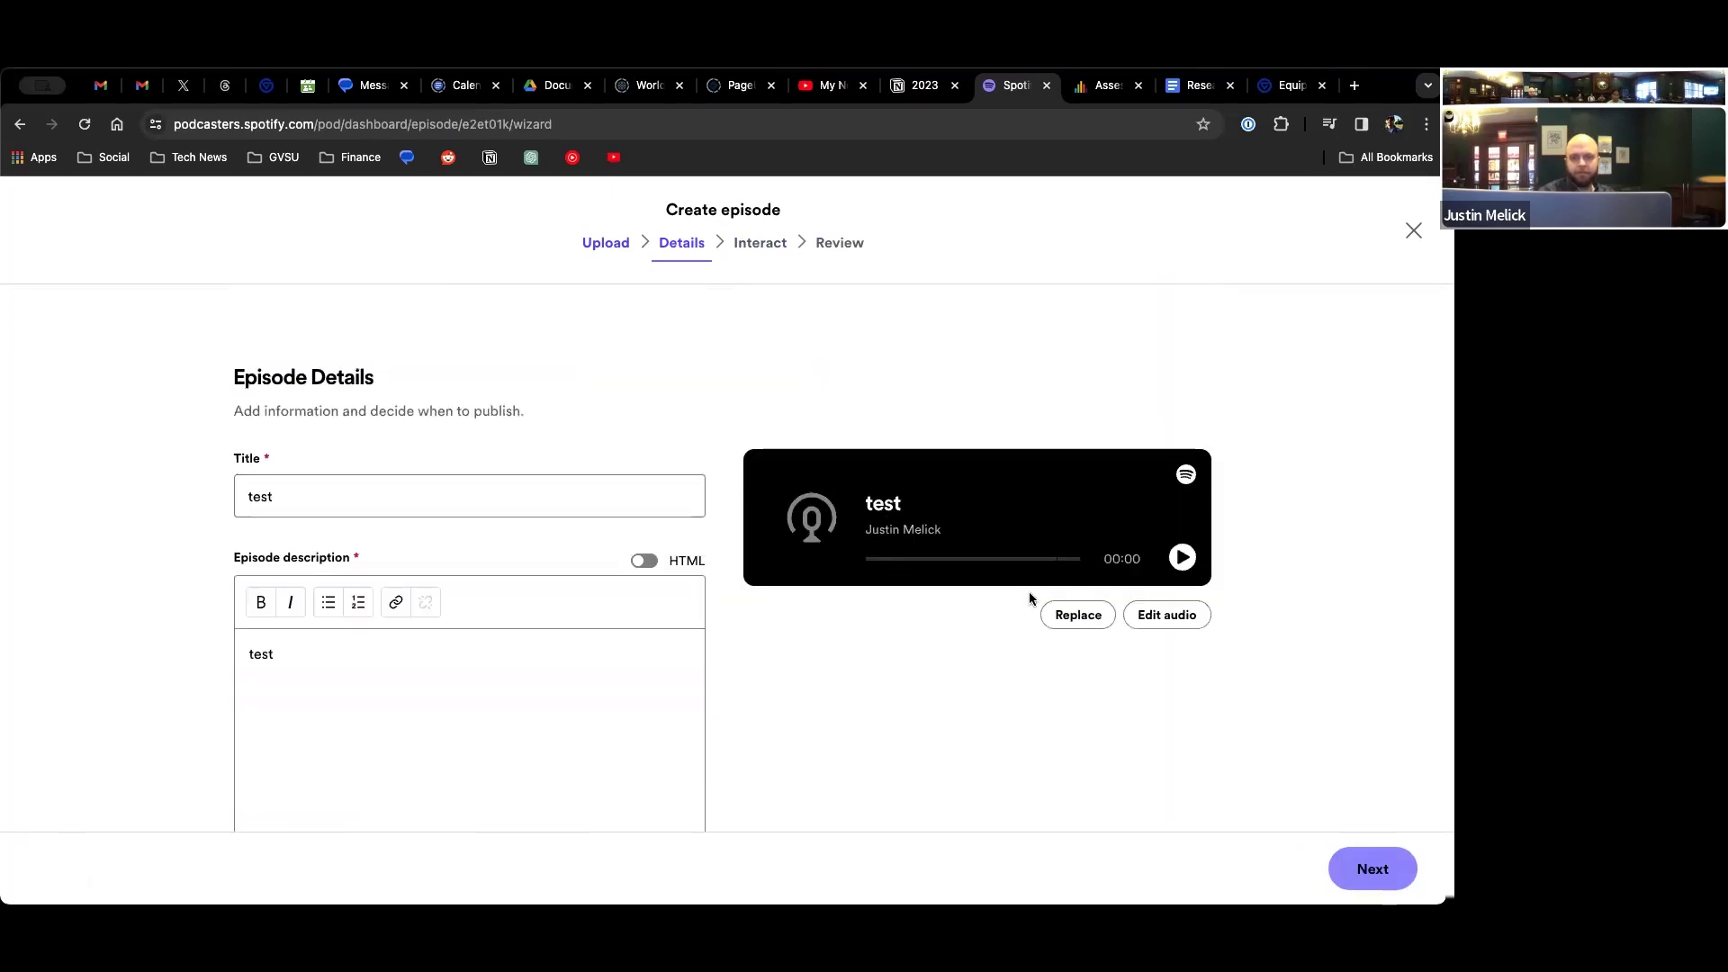
{"action": "left_click", "coordinate": [1147, 621]}
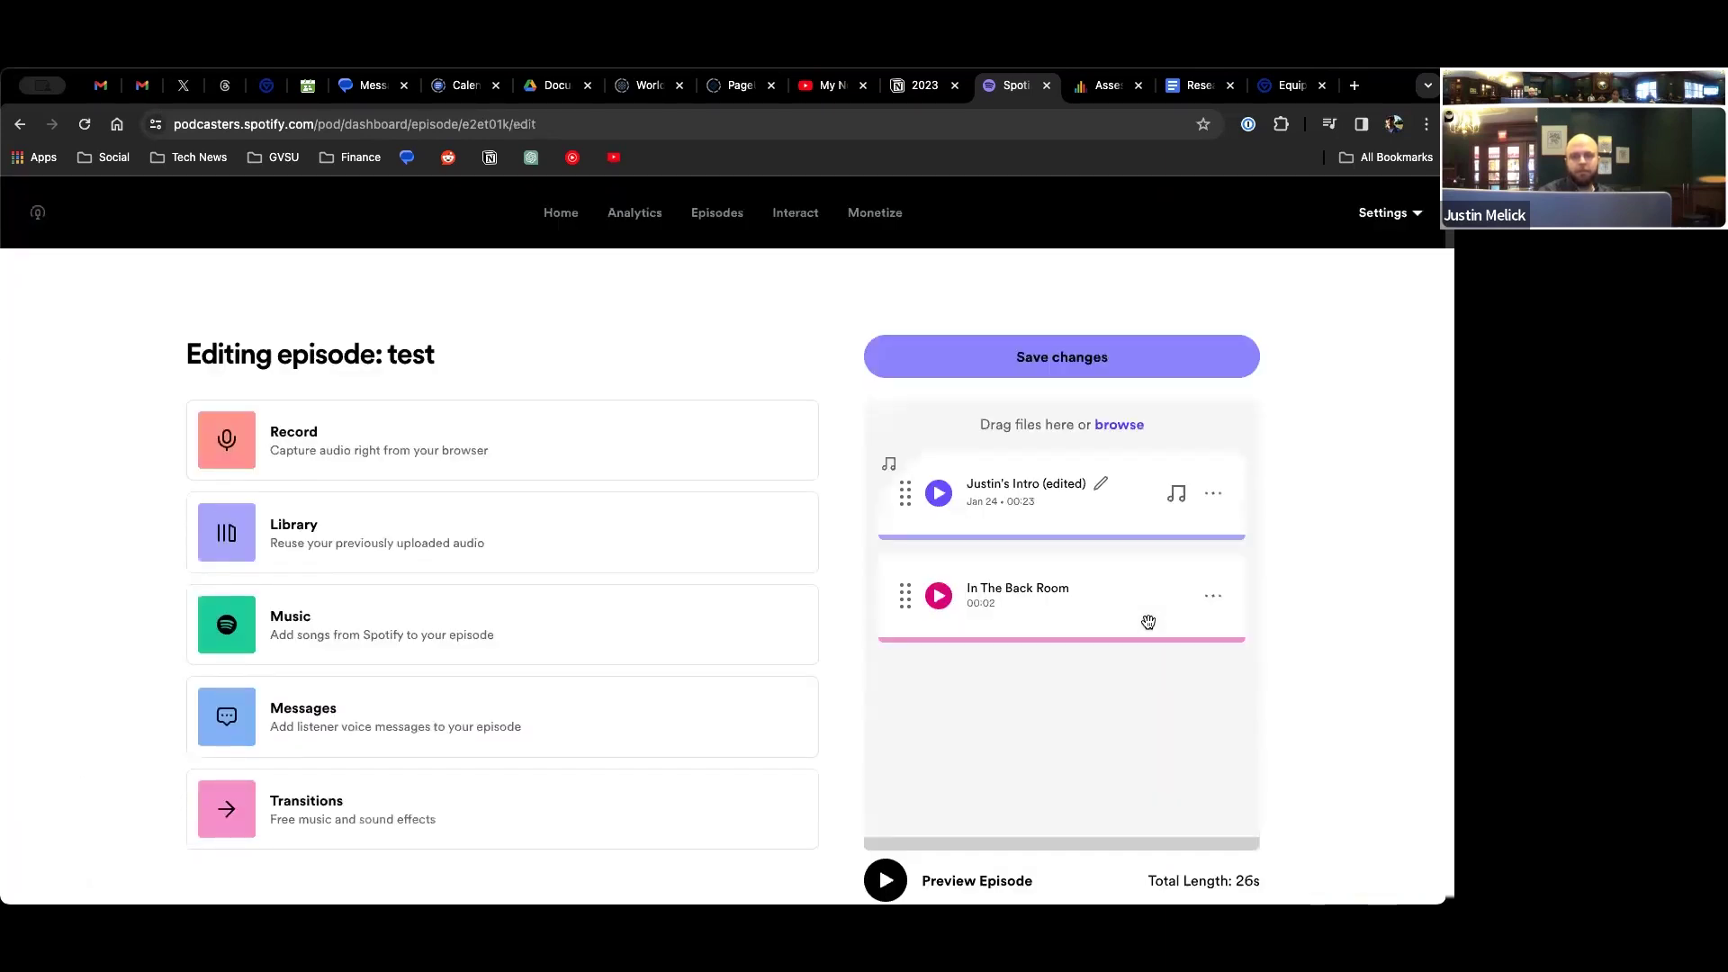
- View the Episodes list with 'test' as a 00:26 draft, then switch to the Equipment Checkout page
{"action": "left_click", "coordinate": [717, 212]}
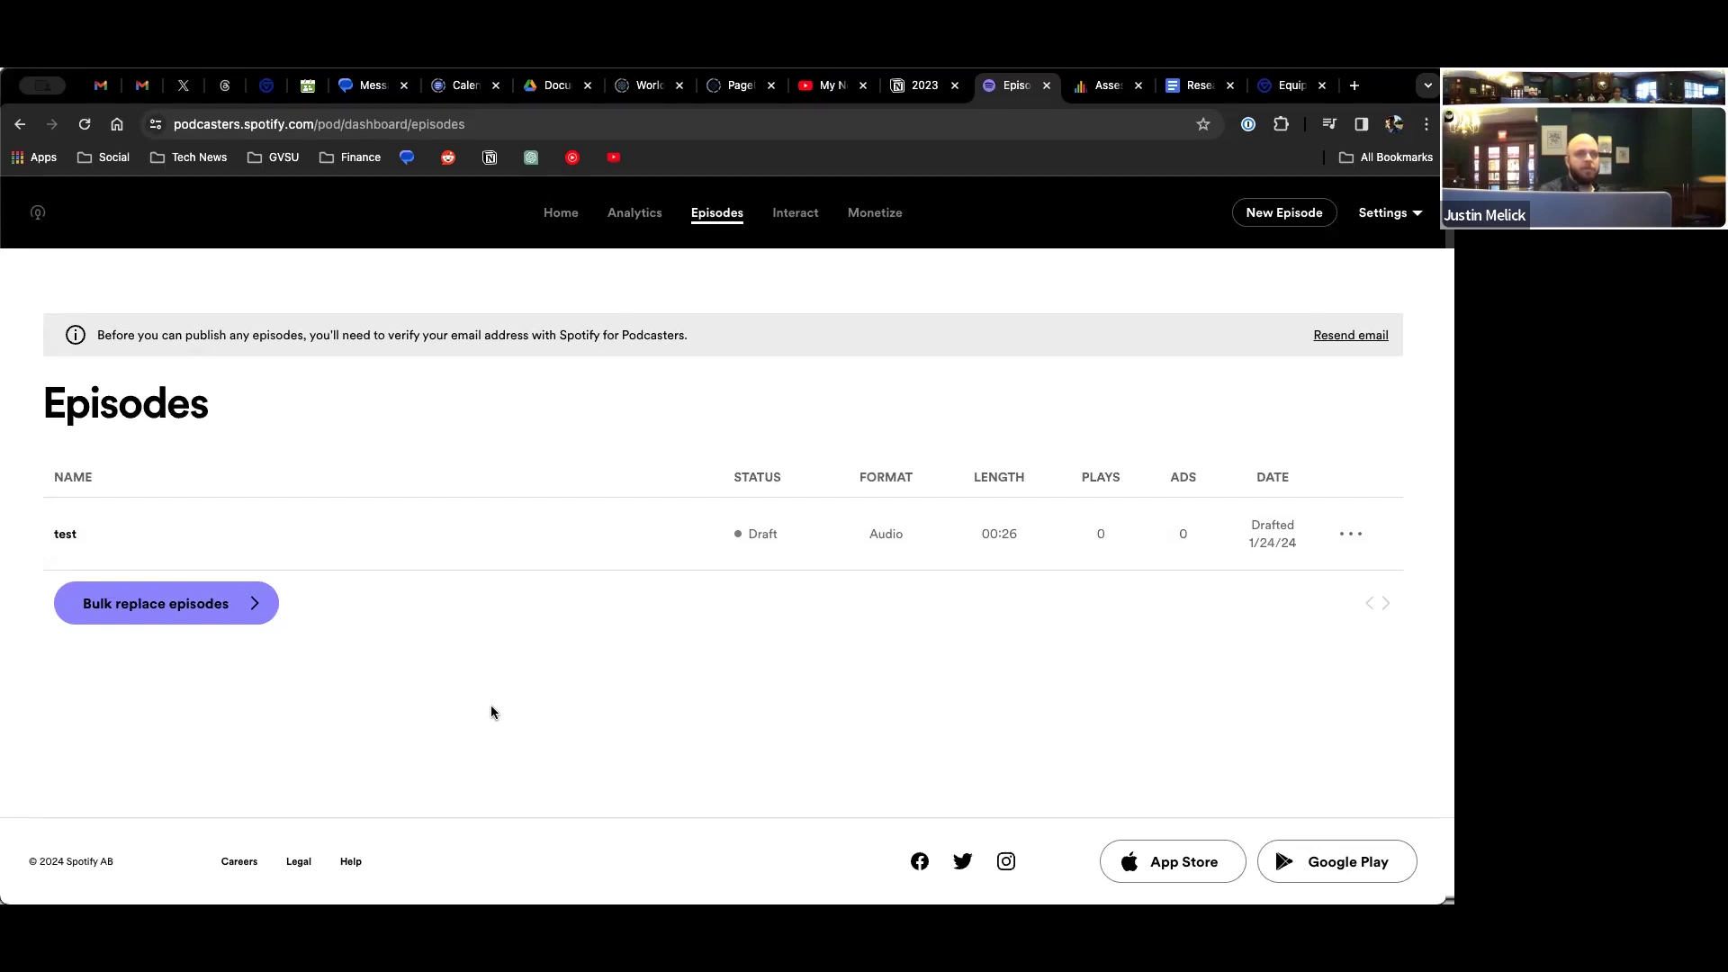
{"action": "left_click", "coordinate": [1289, 85]}
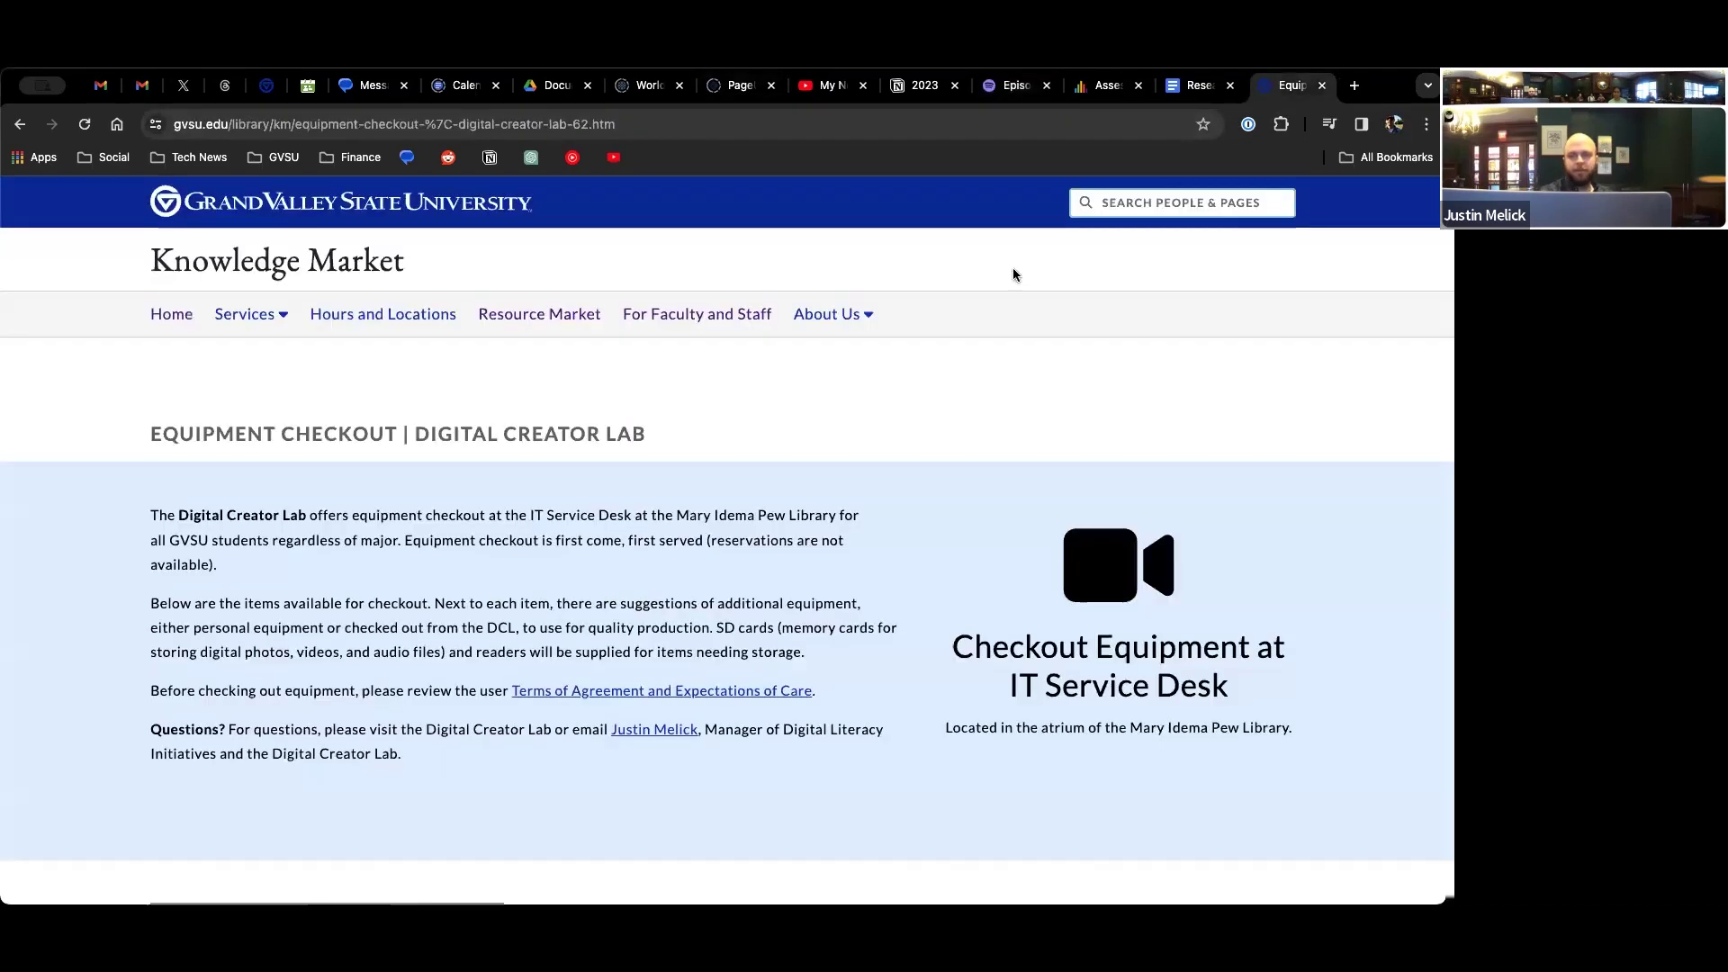
- Return to the Digital Creator Lab page, view its appointment booking page, and come back to What We Do
{"action": "left_click", "coordinate": [20, 125]}
{"action": "scroll", "coordinate": [429, 463], "scroll_direction": "up", "scroll_amount": 10}
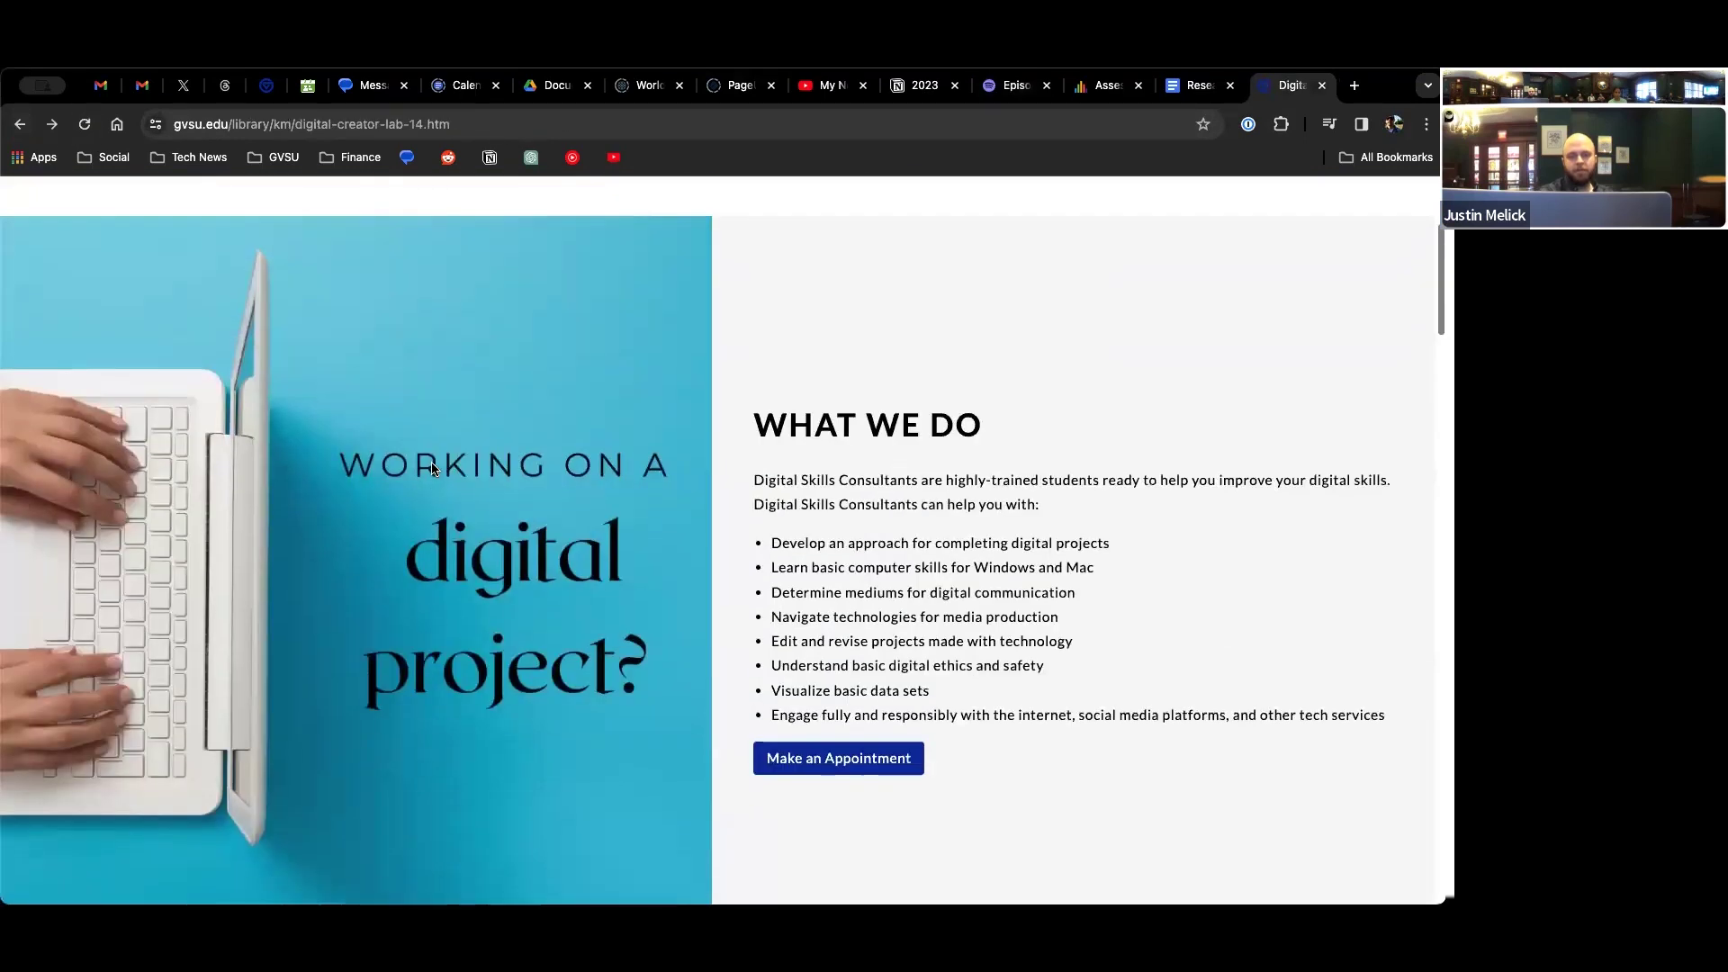
{"action": "scroll", "coordinate": [430, 462], "scroll_direction": "down", "scroll_amount": 4}
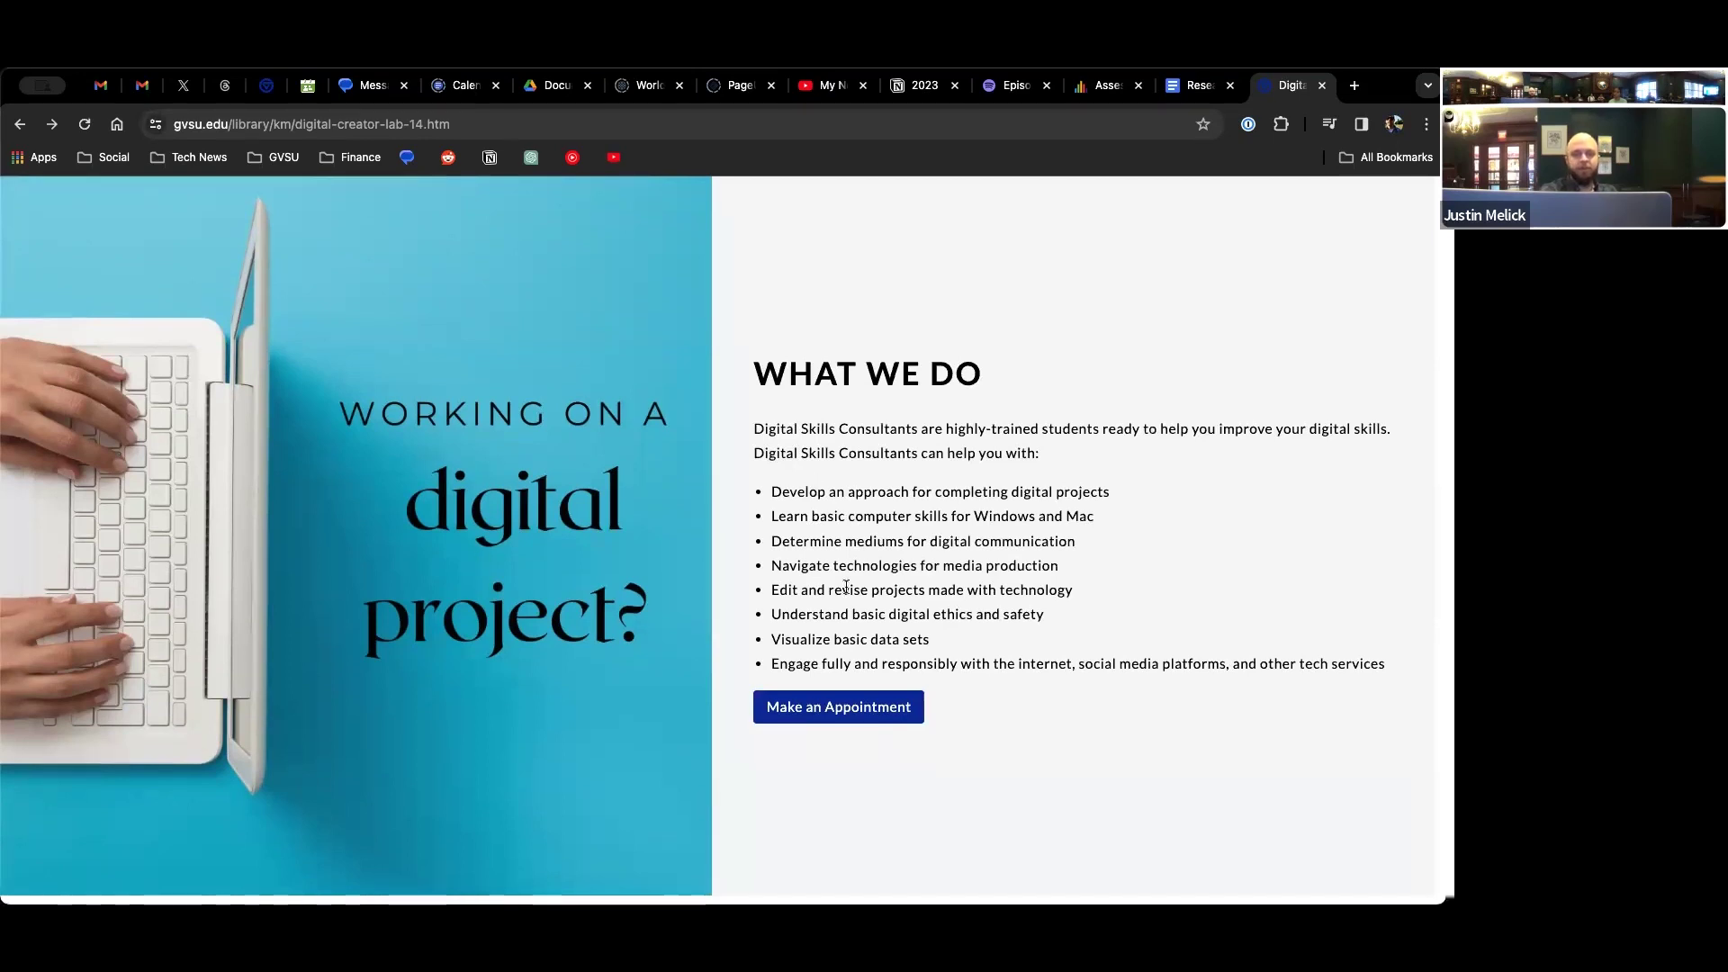
{"action": "scroll", "coordinate": [846, 587], "scroll_direction": "down", "scroll_amount": 2}
{"action": "left_click", "coordinate": [774, 650]}
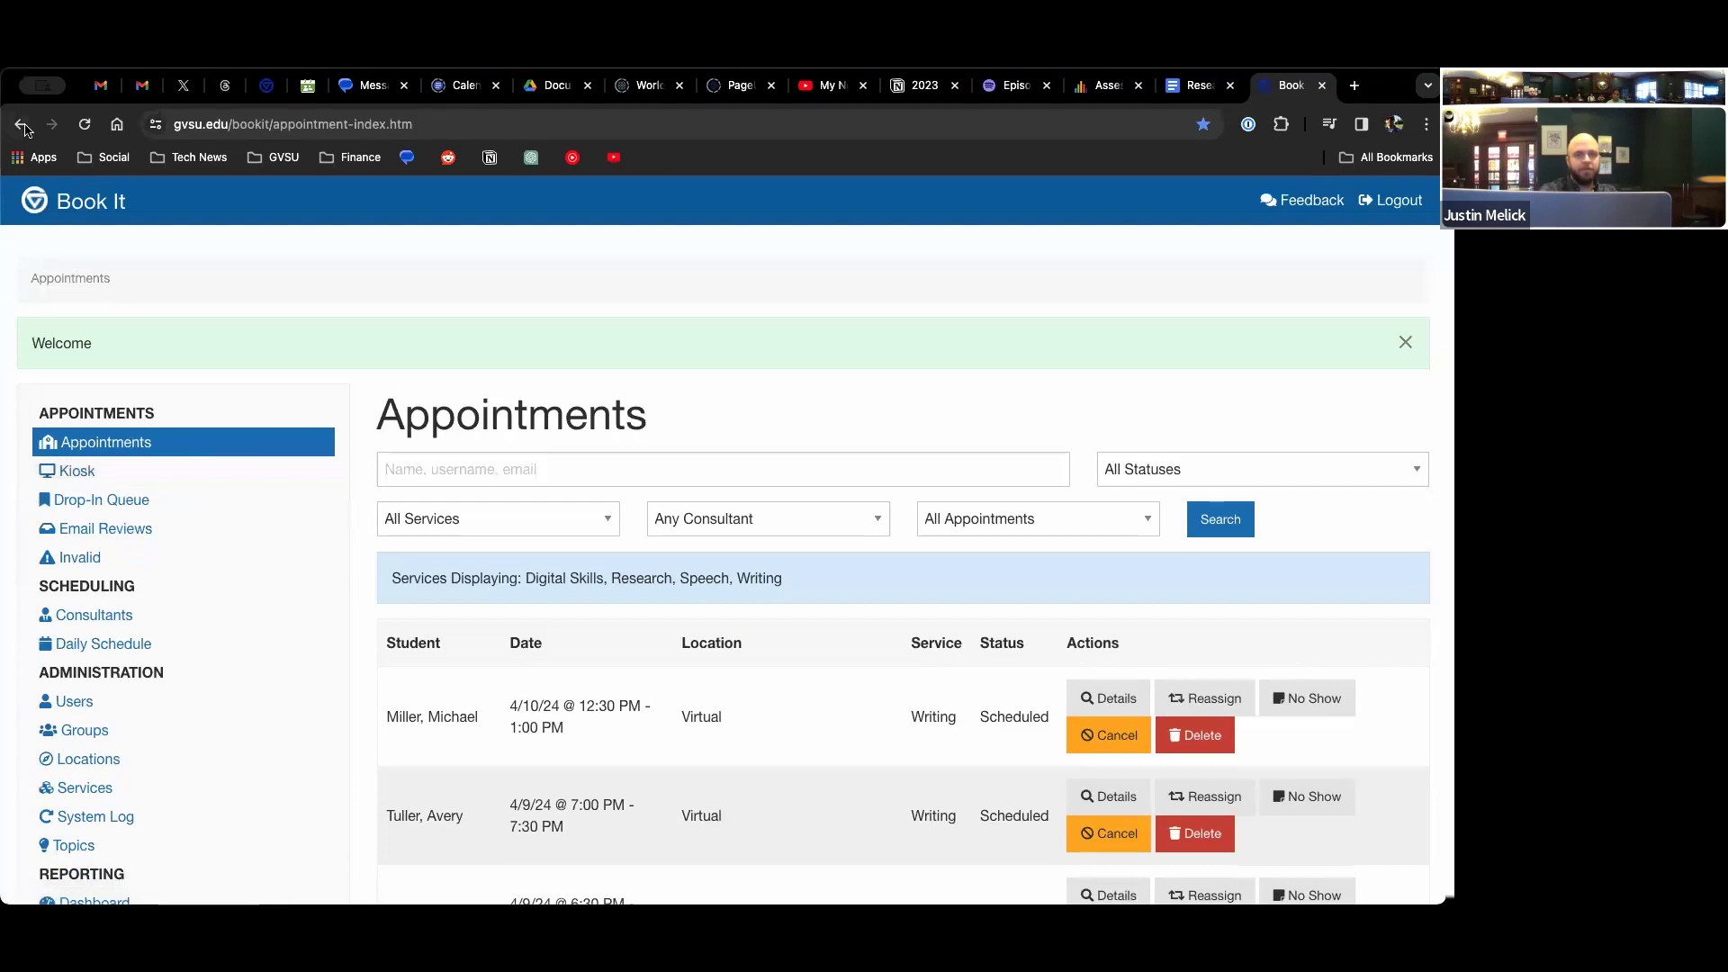
{"action": "left_click", "coordinate": [19, 123]}
{"action": "scroll", "coordinate": [793, 468], "scroll_direction": "up", "scroll_amount": 1}
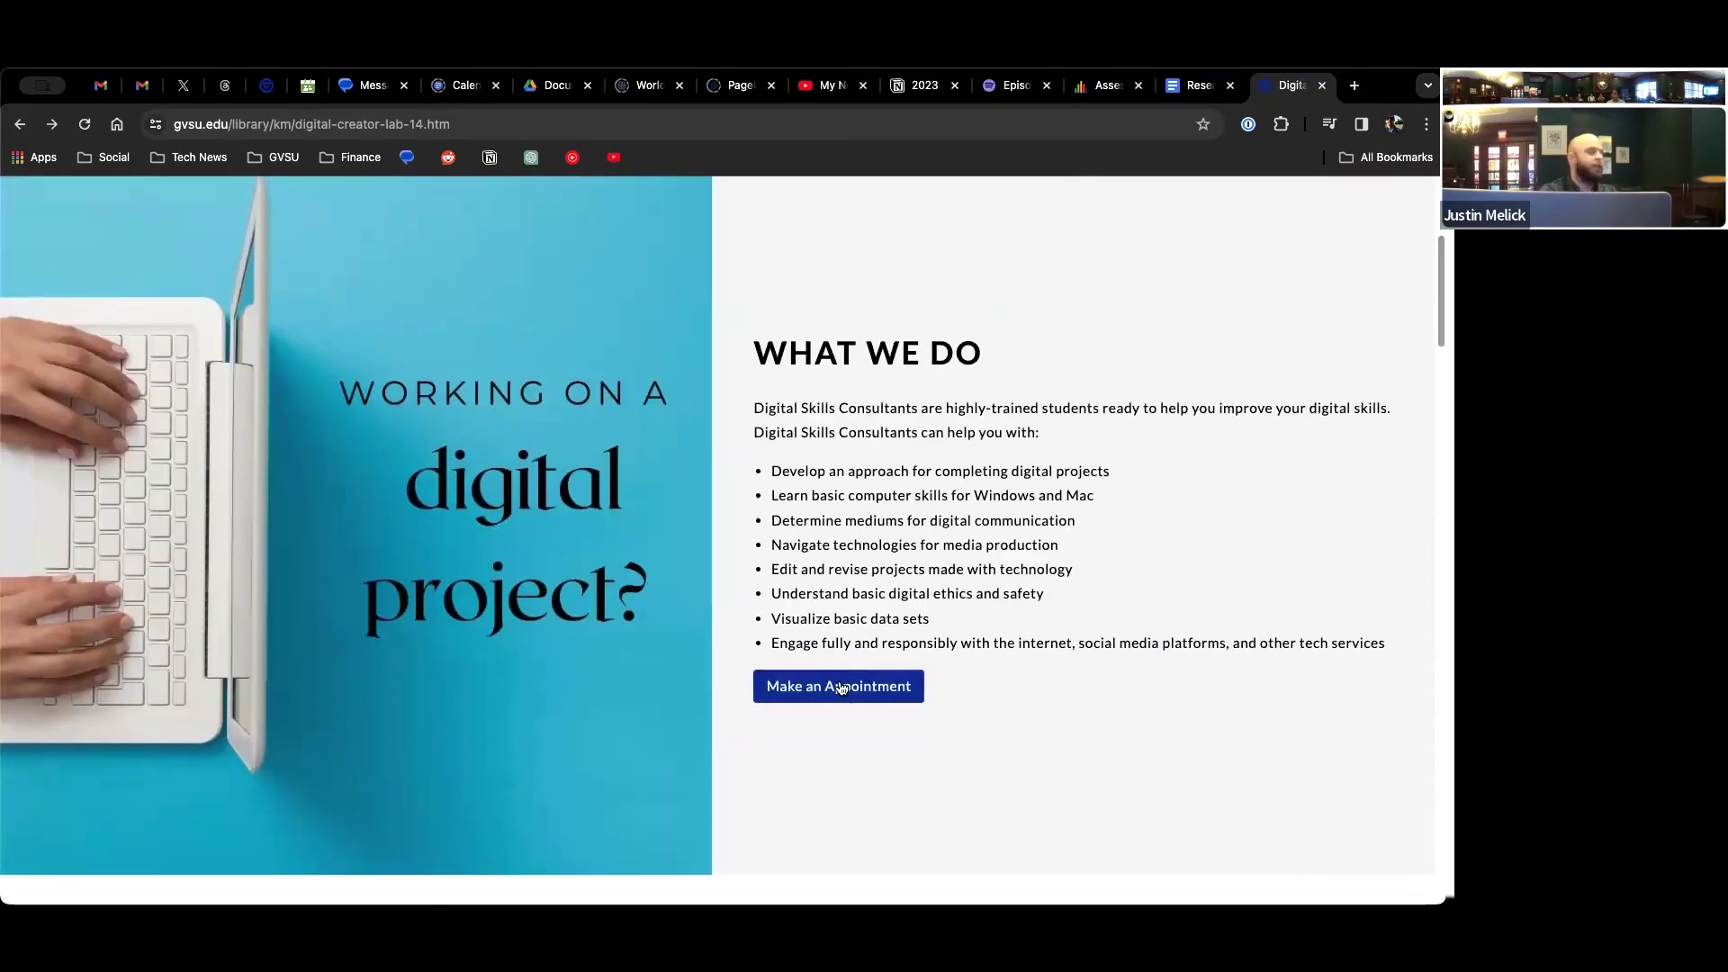